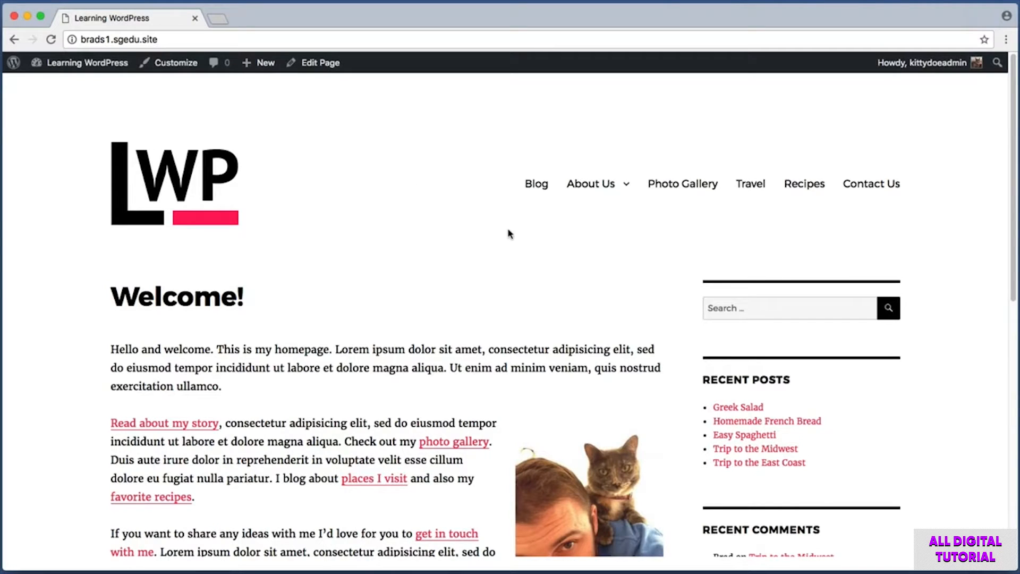
# Examine the homepage sidebar's sections: the search box, Recent Posts, Recent Comments, Archives and Categories.
pyautogui.press('super+shift+4')
pyautogui.moveTo(686, 250); pyautogui.dragTo(918, 539)
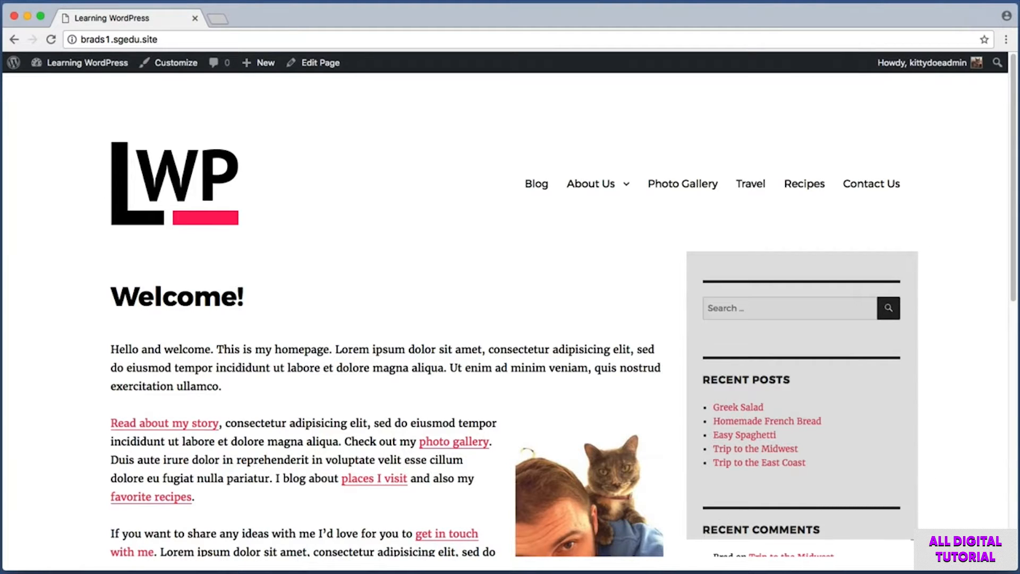
pyautogui.moveTo(918, 540); pyautogui.dragTo(918, 540)
pyautogui.press('super+shift+4')
pyautogui.moveTo(692, 277); pyautogui.dragTo(916, 340)
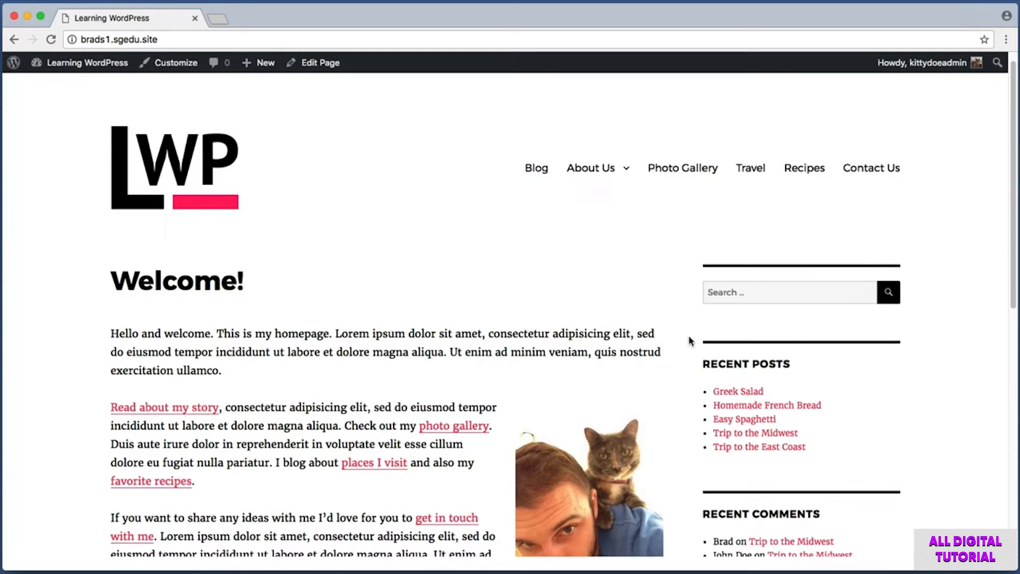
pyautogui.press('shift+super+4')
pyautogui.moveTo(691, 341); pyautogui.dragTo(906, 466)
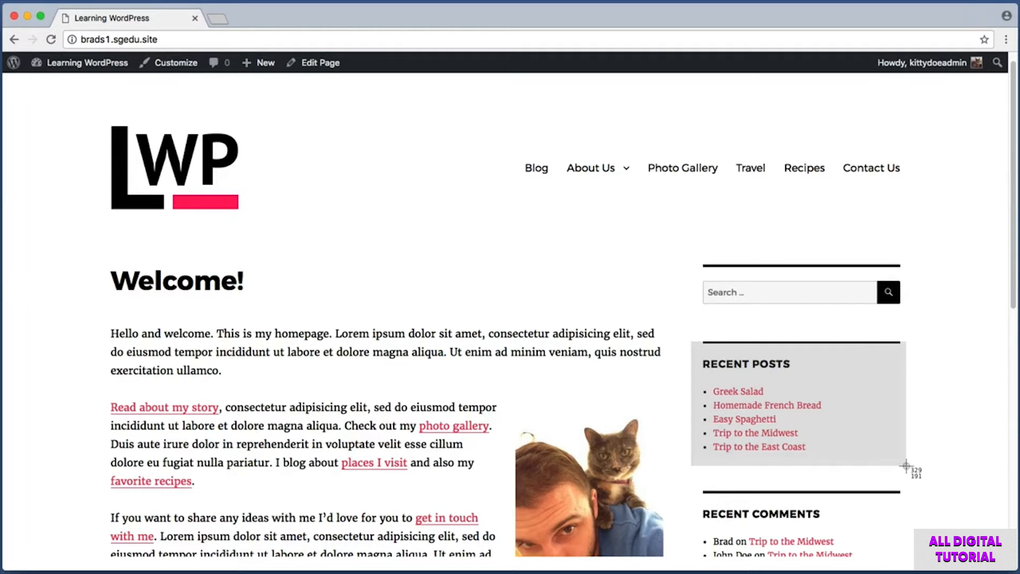
pyautogui.moveTo(906, 466); pyautogui.dragTo(905, 465)
pyautogui.scroll(-5, 914, 451)
pyautogui.press('shift+super+4')
pyautogui.moveTo(693, 256); pyautogui.dragTo(918, 381)
pyautogui.press('shift+super+4')
pyautogui.moveTo(672, 372); pyautogui.dragTo(902, 466)
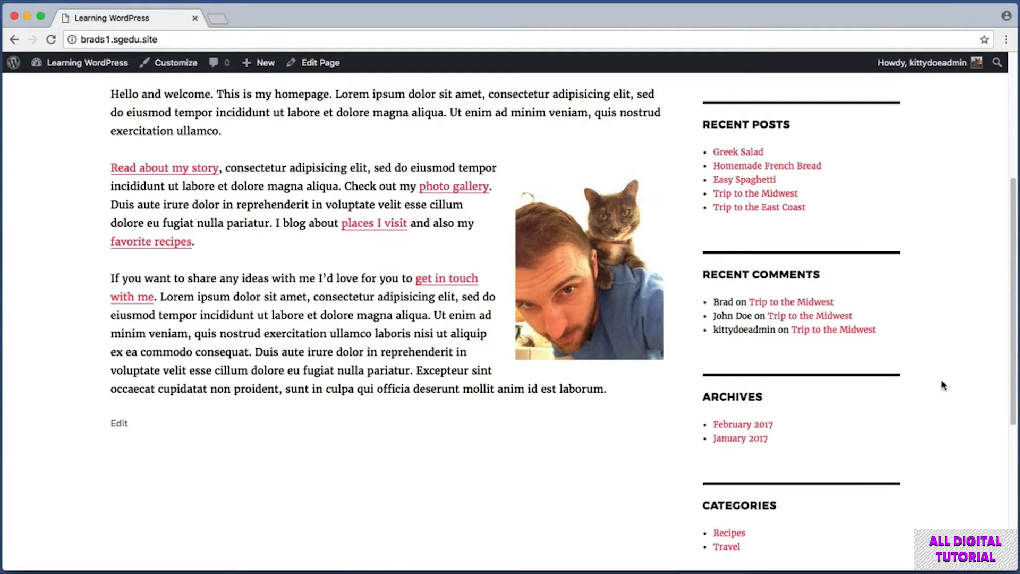
pyautogui.scroll(5, 944, 359)
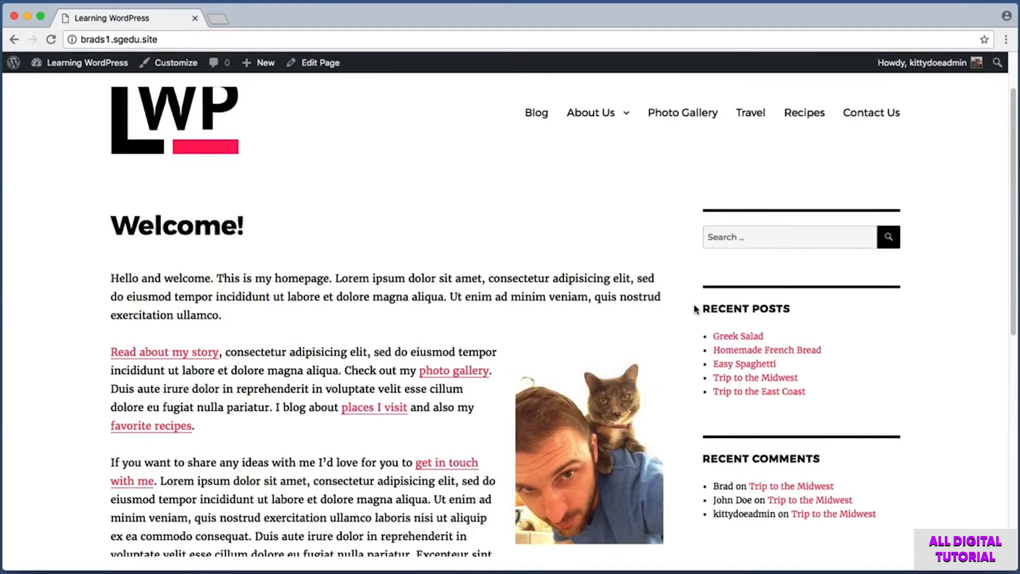
pyautogui.press('shift+super+4')
pyautogui.moveTo(691, 292); pyautogui.dragTo(904, 426)
pyautogui.press('shift+super+4')
pyautogui.moveTo(687, 212); pyautogui.dragTo(926, 280)
pyautogui.press('shift+super+4')
pyautogui.moveTo(694, 439); pyautogui.dragTo(907, 533)
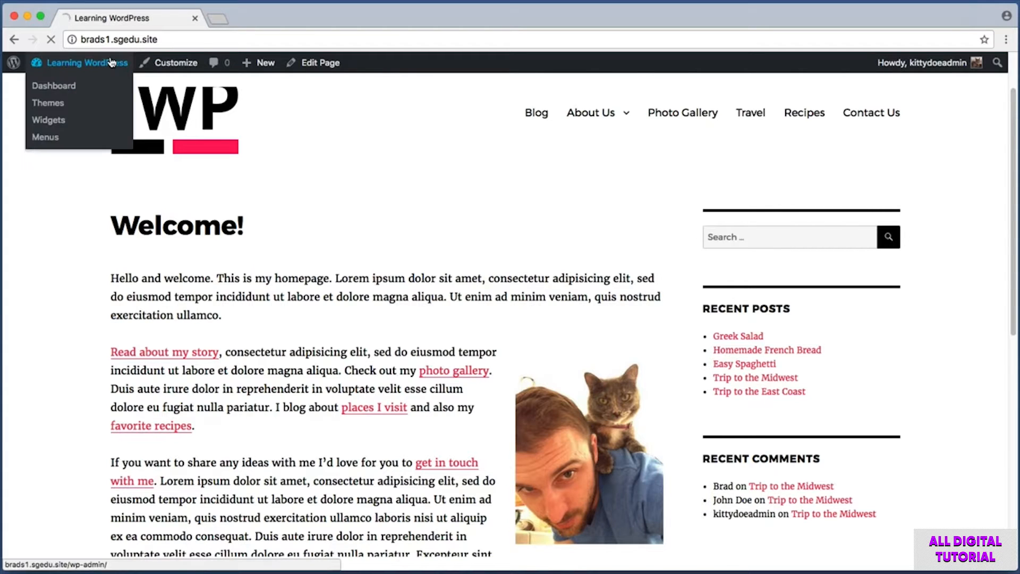
# Open the Widgets management page from the site's admin dashboard and examine the widgets in the Sidebar area.
pyautogui.click(111, 62)
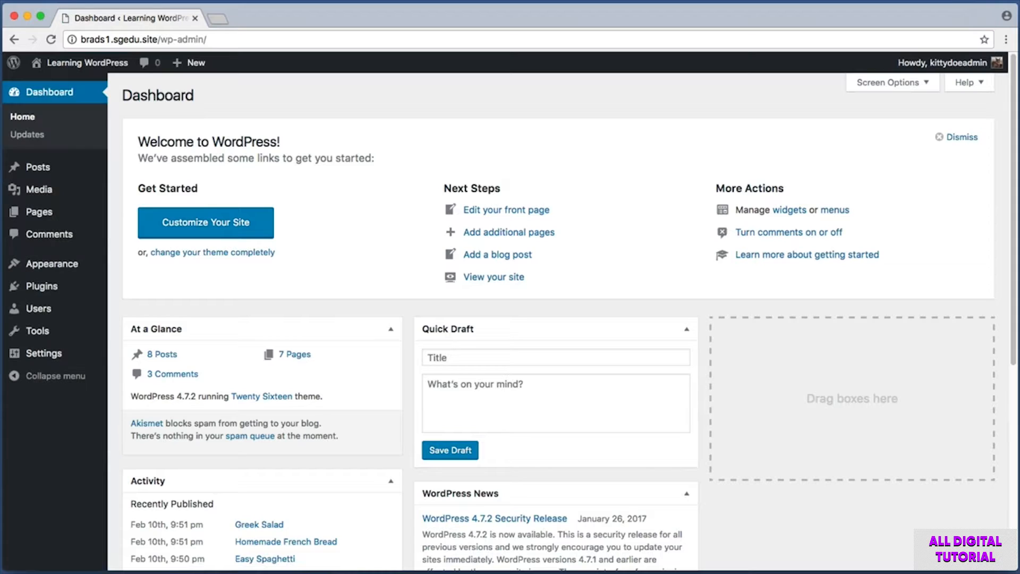
pyautogui.moveTo(55, 266)
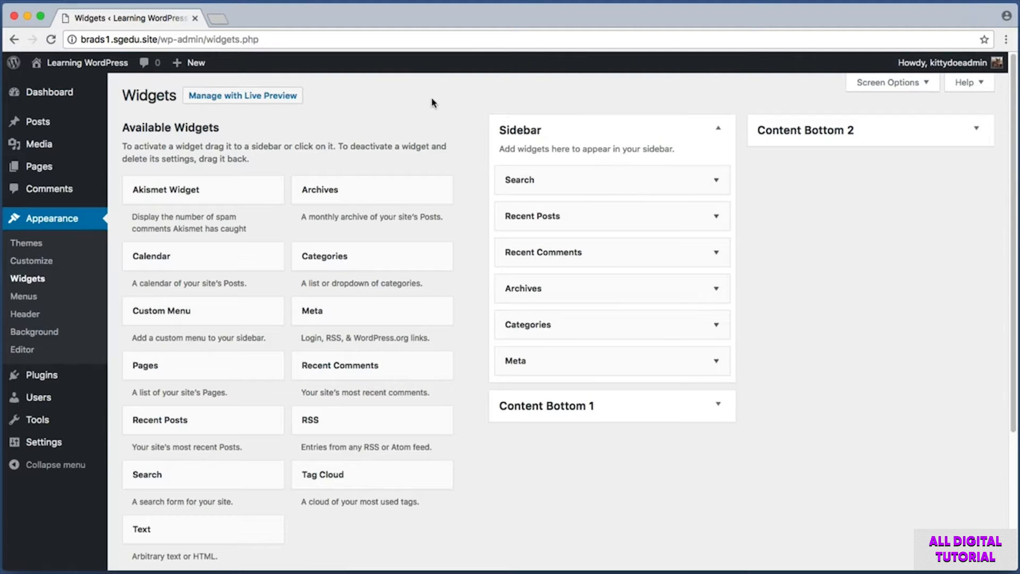
pyautogui.moveTo(472, 98); pyautogui.dragTo(743, 385)
pyautogui.press('super+shift+4')
pyautogui.moveTo(494, 120); pyautogui.dragTo(557, 139)
pyautogui.press('super+shift+4')
pyautogui.moveTo(485, 156); pyautogui.dragTo(742, 382)
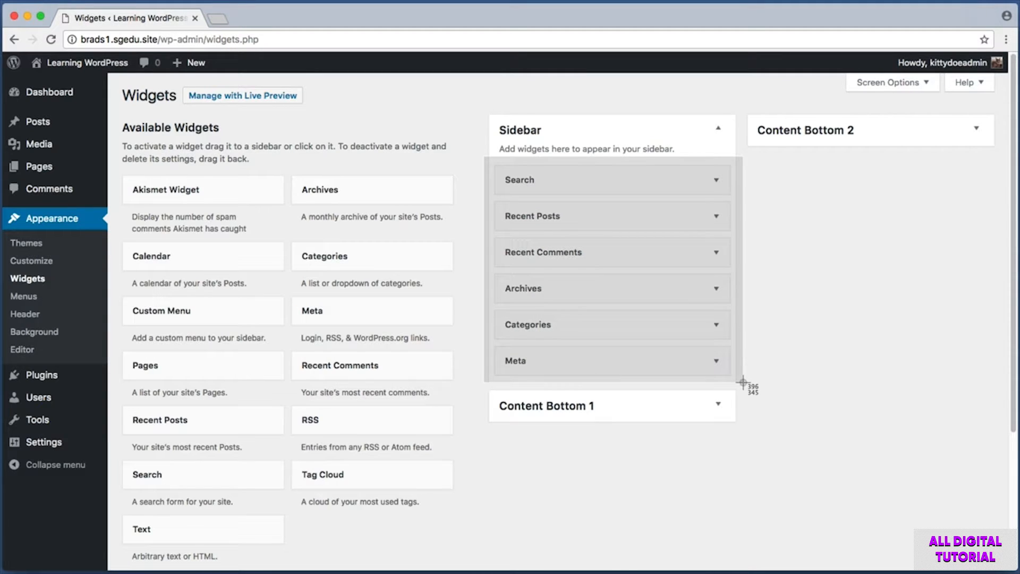
pyautogui.moveTo(743, 382); pyautogui.dragTo(742, 383)
# Open the site homepage in a separate tab and compare the order of its search box and Recent Posts list.
pyautogui.keyDown('super'); pyautogui.click(98, 63); pyautogui.keyUp('super')
pyautogui.click(271, 18)
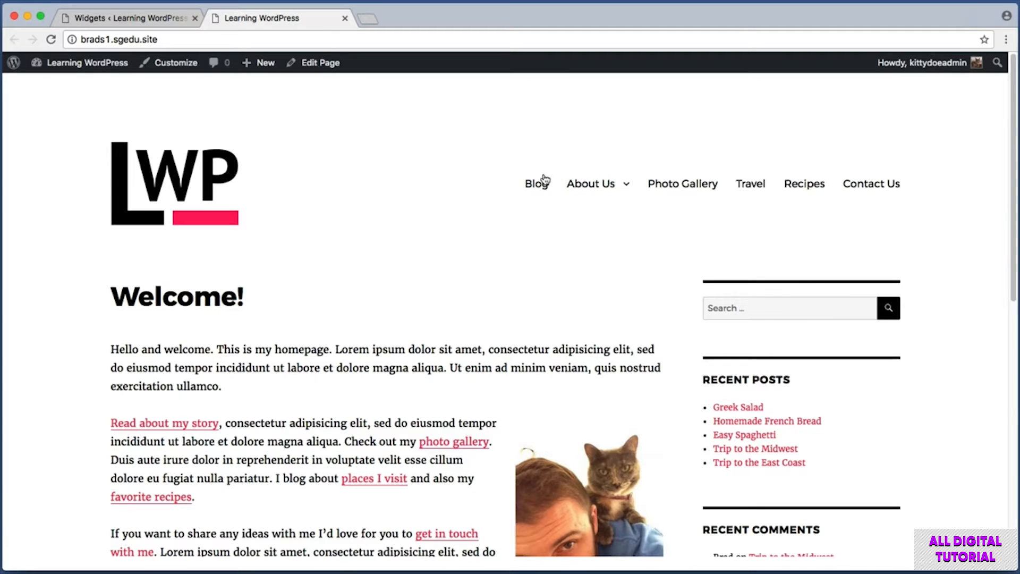
pyautogui.press('super+shift+4')
pyautogui.moveTo(696, 264); pyautogui.dragTo(908, 357)
pyautogui.moveTo(700, 359); pyautogui.dragTo(927, 505)
pyautogui.press('super+shift+4')
pyautogui.moveTo(692, 357); pyautogui.dragTo(901, 482)
# Move the Recent Posts widget above the Search widget in the Sidebar area.
pyautogui.click(128, 18)
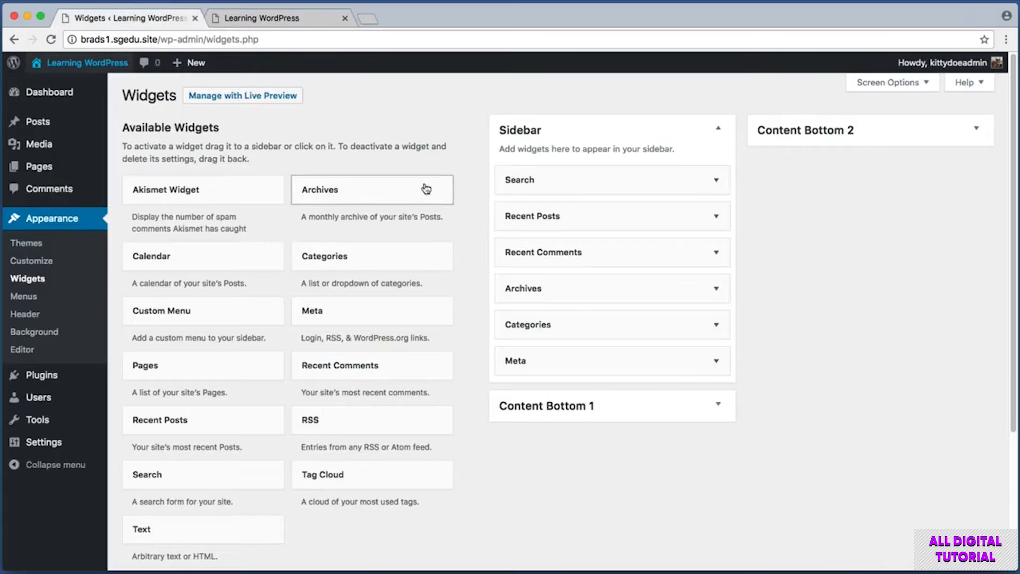
pyautogui.moveTo(474, 104); pyautogui.dragTo(775, 263)
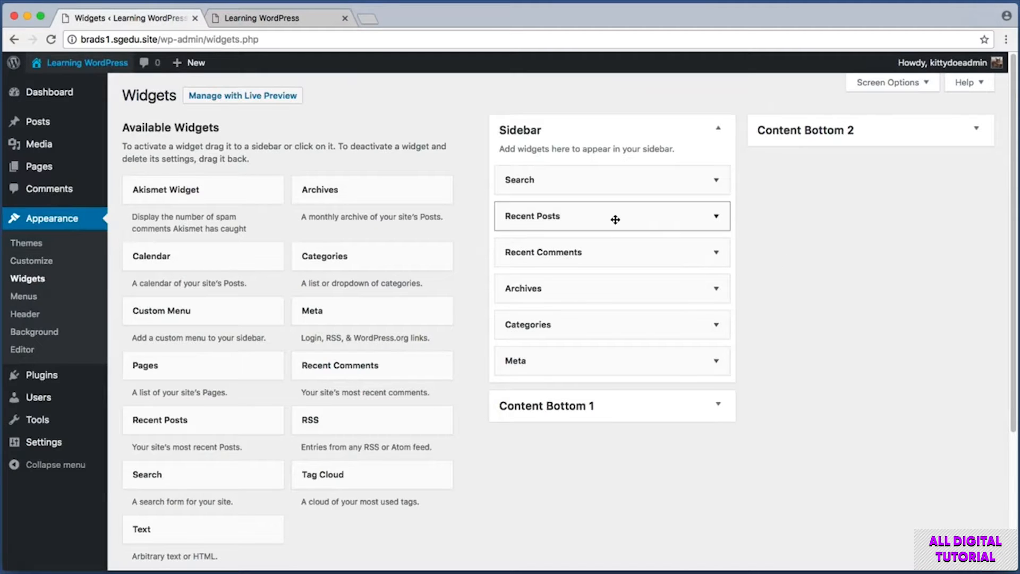
pyautogui.moveTo(615, 216); pyautogui.dragTo(586, 174)
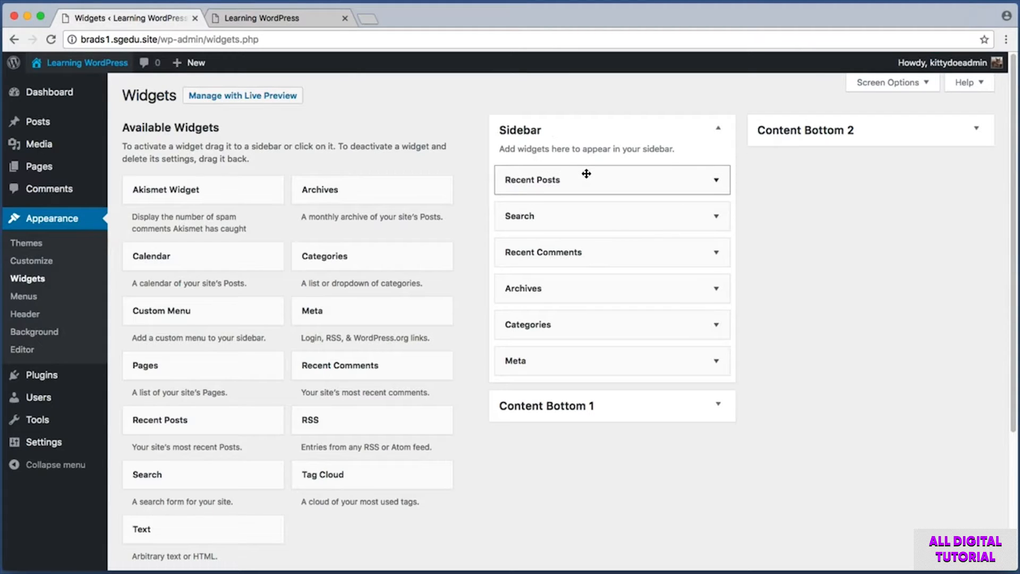
# Reload the homepage and examine the order of the sidebar sections down to Recent Comments.
pyautogui.click(309, 21)
pyautogui.press('super+shift+4')
pyautogui.moveTo(688, 260); pyautogui.dragTo(935, 525)
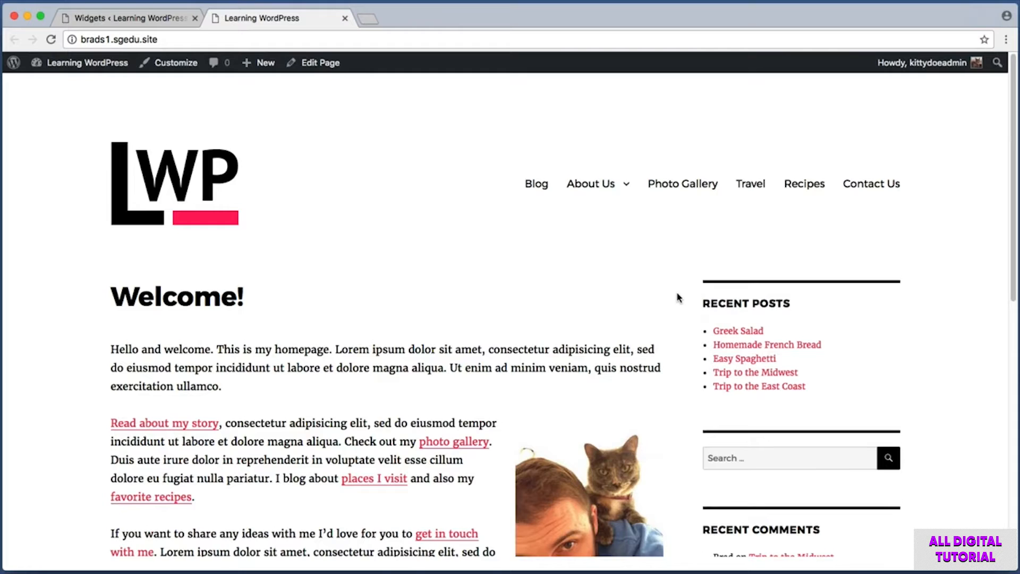
pyautogui.scroll(-5, 677, 298)
pyautogui.press('super+shift+4')
pyautogui.moveTo(697, 378); pyautogui.dragTo(899, 482)
# Delete the Recent Comments widget from the Sidebar area.
pyautogui.click(128, 17)
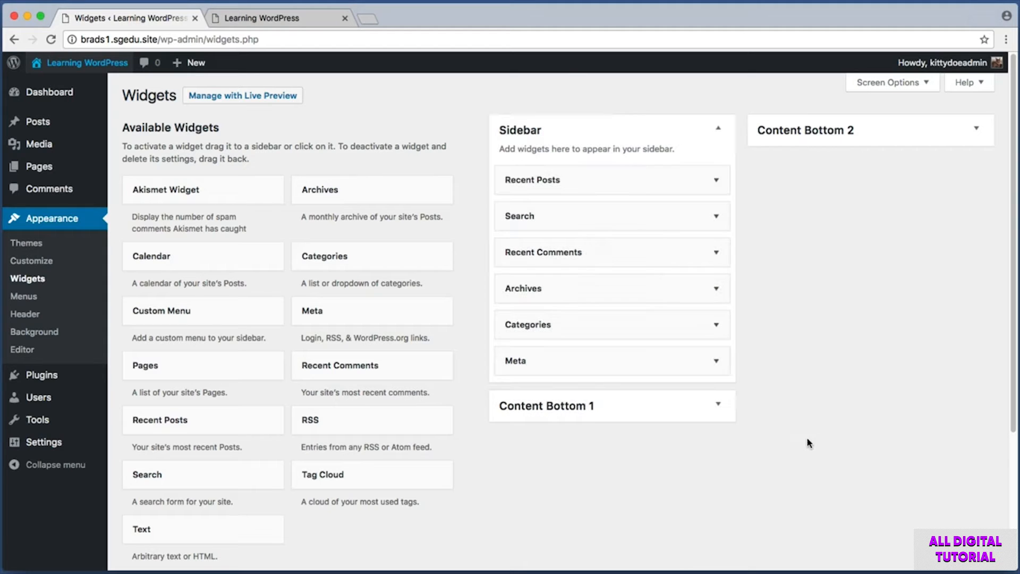
pyautogui.moveTo(482, 233); pyautogui.dragTo(765, 277)
pyautogui.click(717, 253)
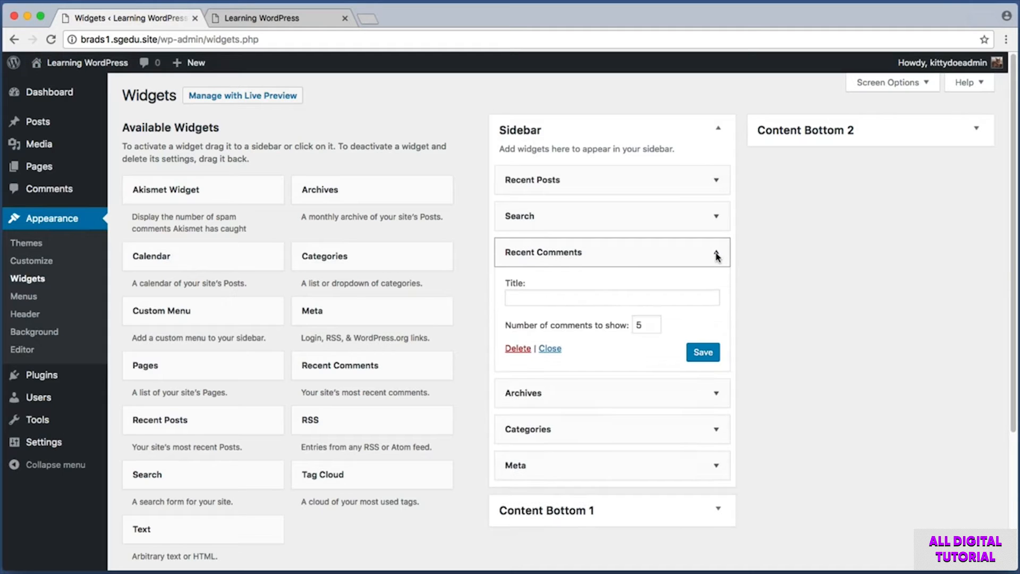
pyautogui.moveTo(486, 263); pyautogui.dragTo(755, 387)
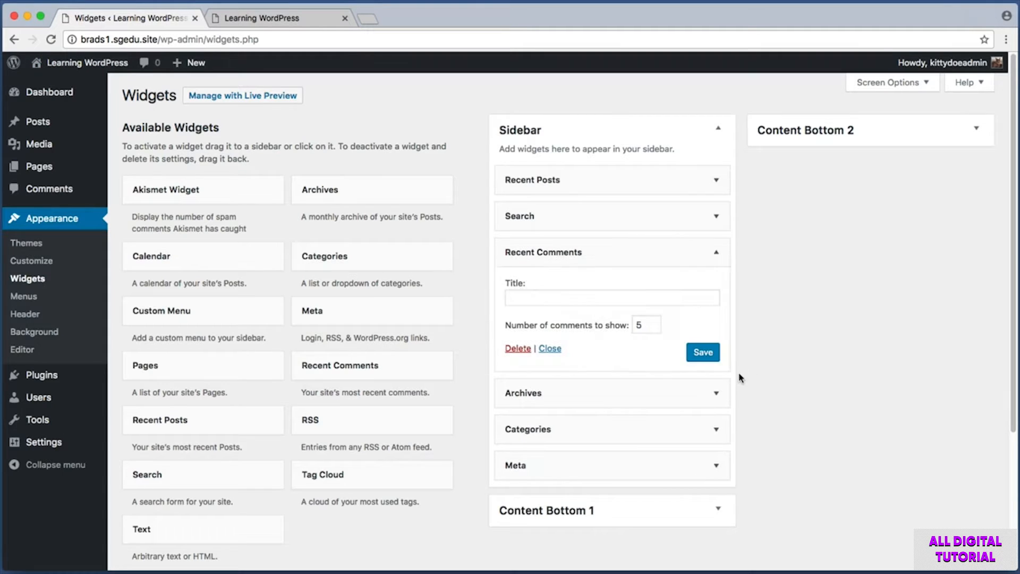
pyautogui.press('super+shift+4')
pyautogui.moveTo(496, 340); pyautogui.dragTo(531, 359)
pyautogui.click(516, 349)
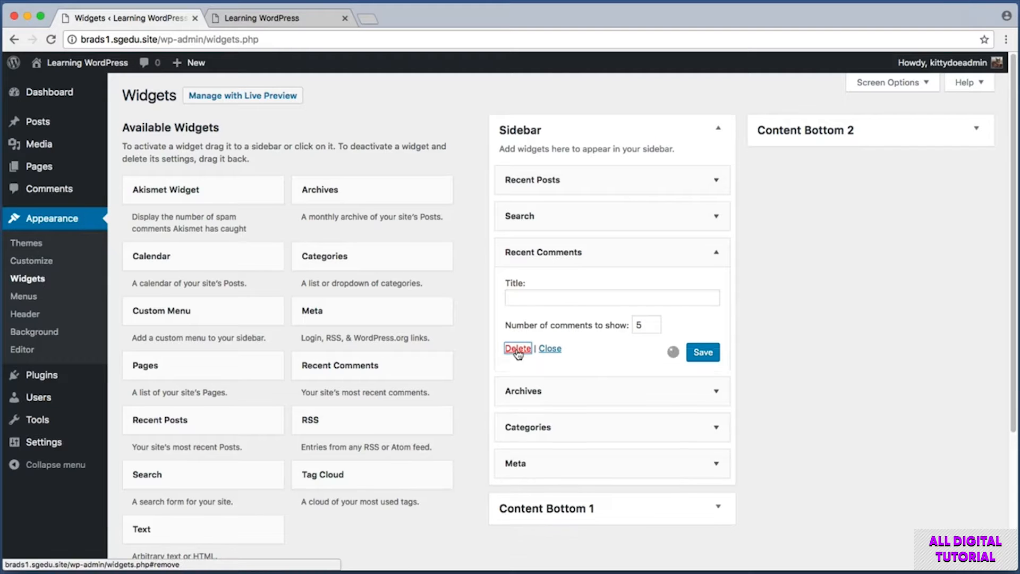
# Reload the homepage and examine the sidebar around Archives and the heading of the Recent Posts list.
pyautogui.click(341, 24)
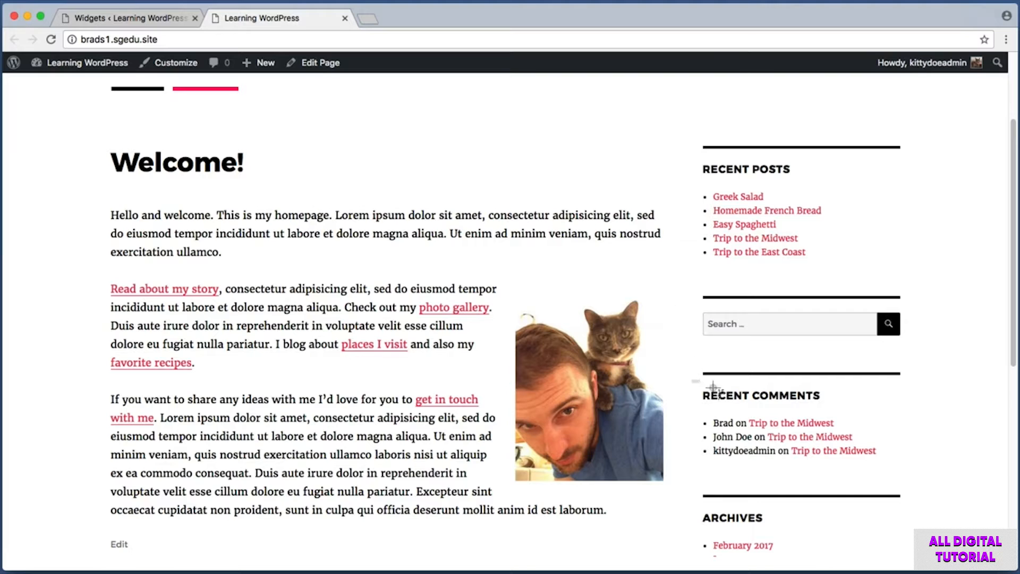
pyautogui.moveTo(713, 387); pyautogui.dragTo(926, 481)
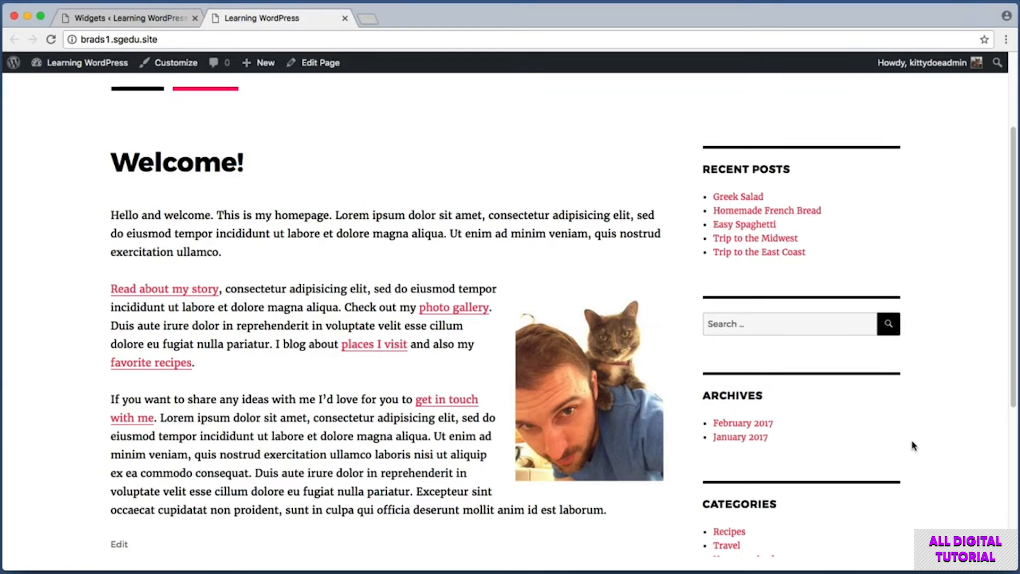
pyautogui.moveTo(676, 309); pyautogui.dragTo(984, 428)
pyautogui.moveTo(686, 152); pyautogui.dragTo(903, 280)
pyautogui.moveTo(695, 155); pyautogui.dragTo(817, 185)
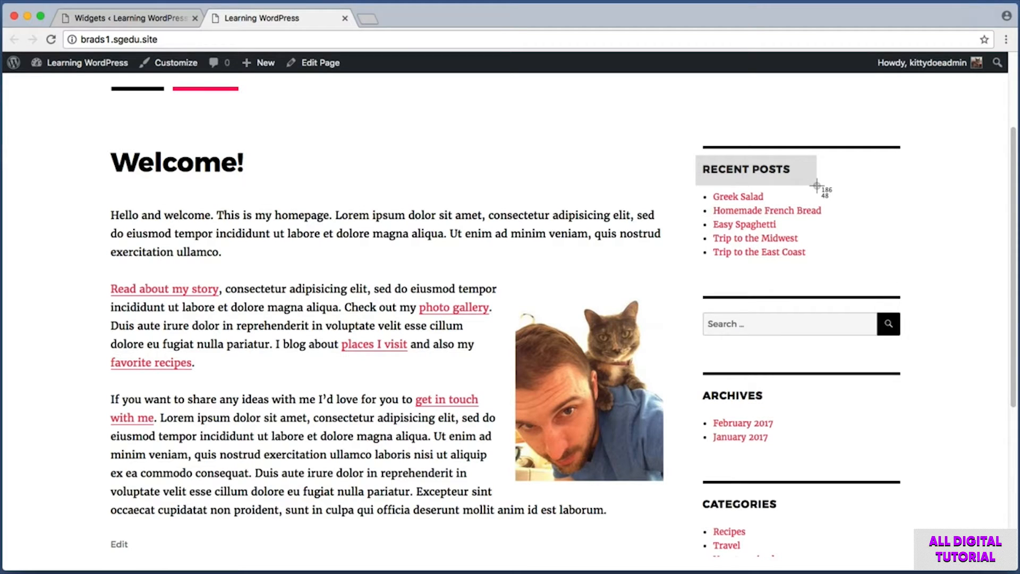
pyautogui.moveTo(817, 185); pyautogui.dragTo(816, 186)
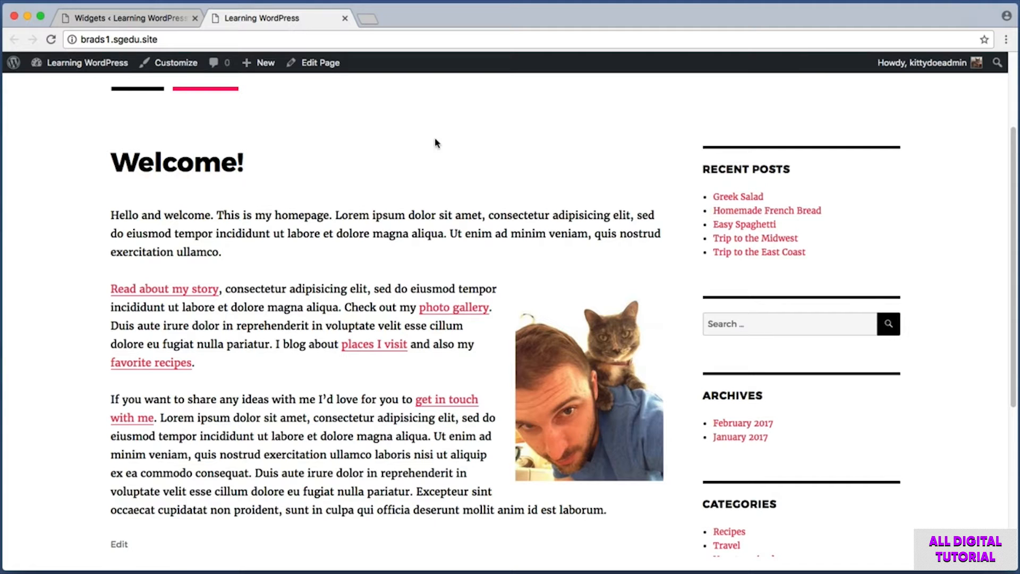
# Save the Recent Posts widget with the title "Latest Entries" and reload the homepage to check its heading.
pyautogui.click(129, 19)
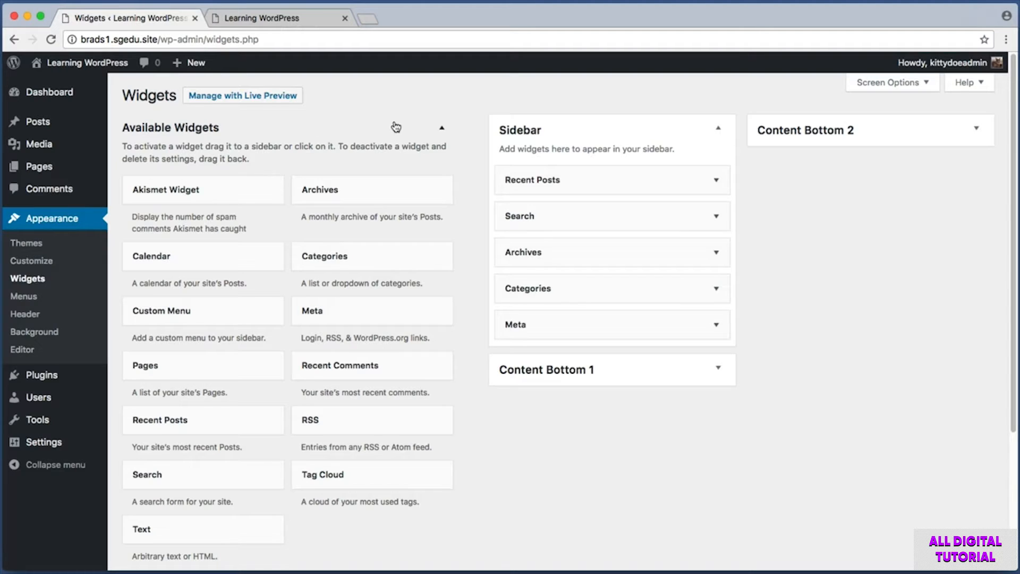
pyautogui.press('super+shift+4')
pyautogui.moveTo(480, 157); pyautogui.dragTo(745, 200)
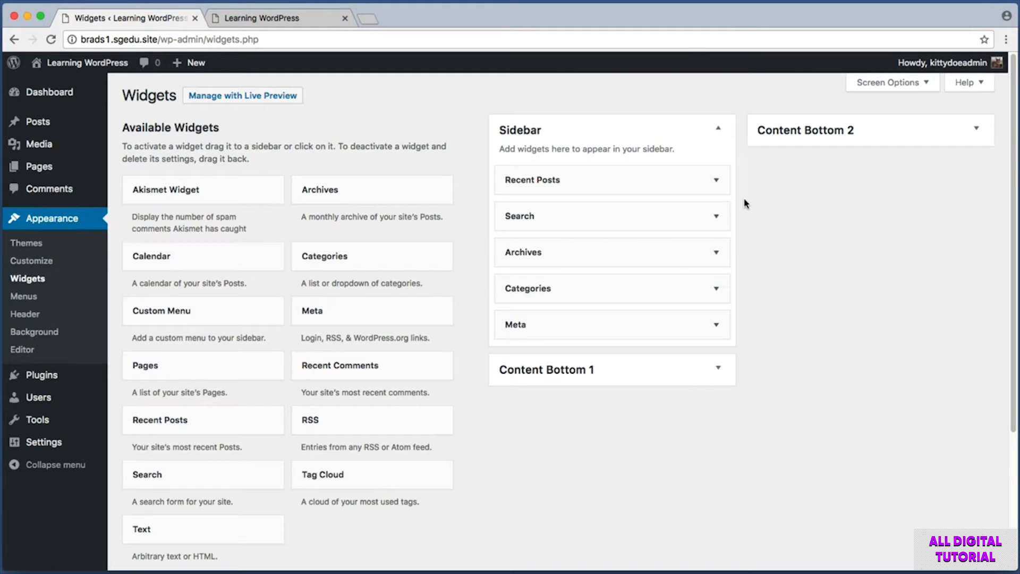
pyautogui.click(690, 180)
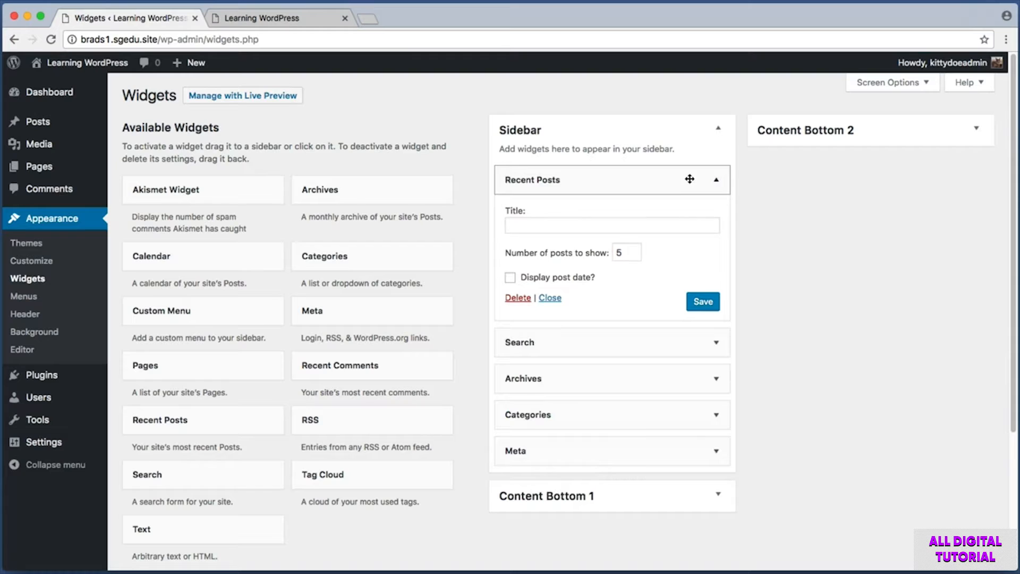
pyautogui.moveTo(499, 201); pyautogui.dragTo(727, 246)
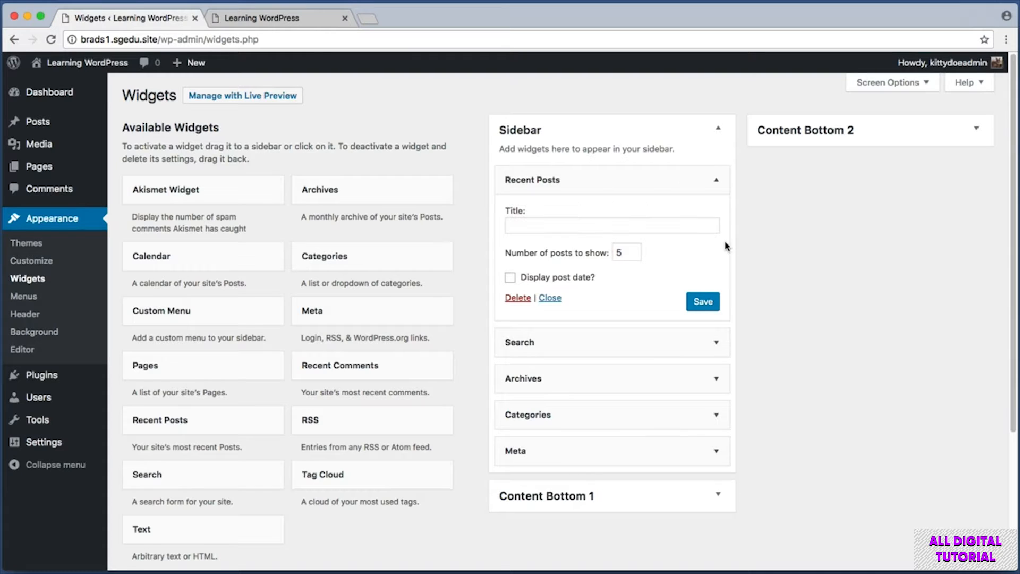
pyautogui.click(678, 226)
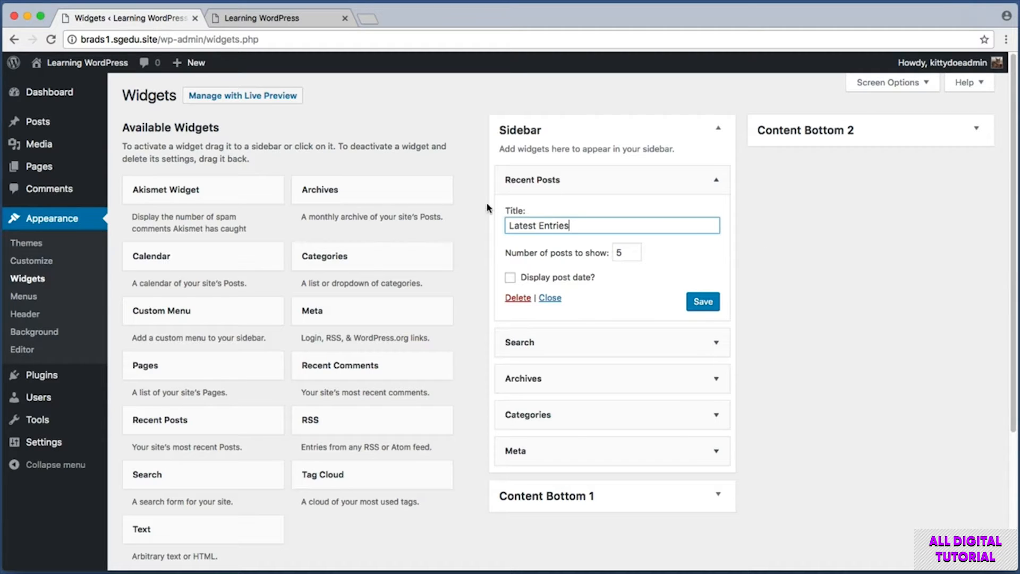
pyautogui.press('super+shift+4')
pyautogui.moveTo(683, 284); pyautogui.dragTo(758, 322)
pyautogui.click(710, 311)
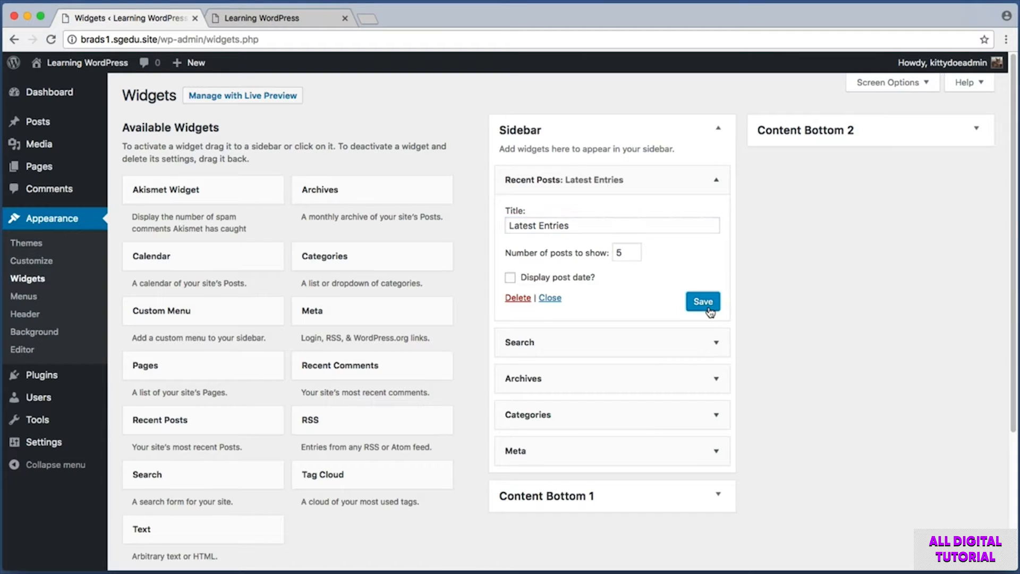
pyautogui.click(290, 20)
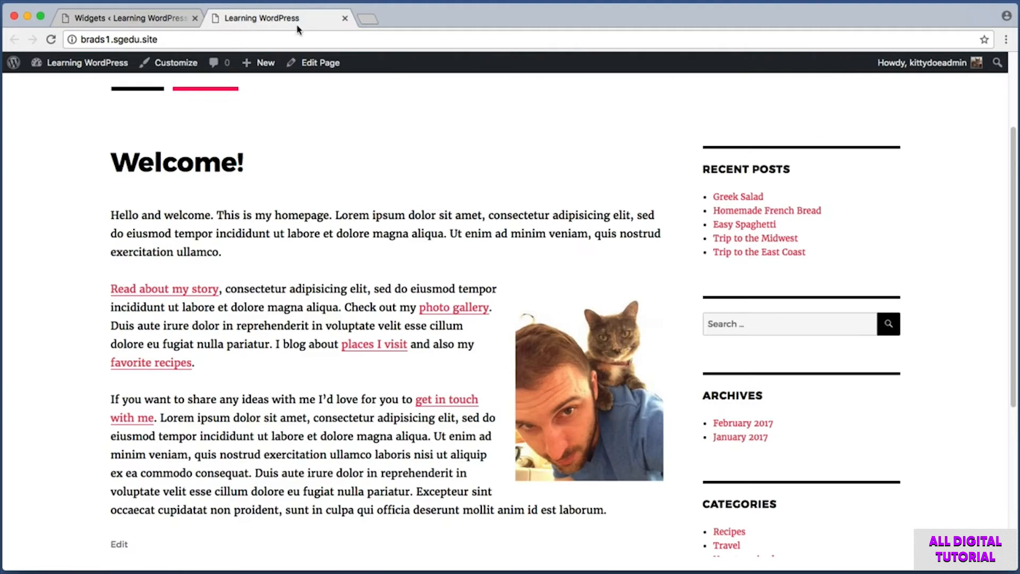
pyautogui.press('super+r')
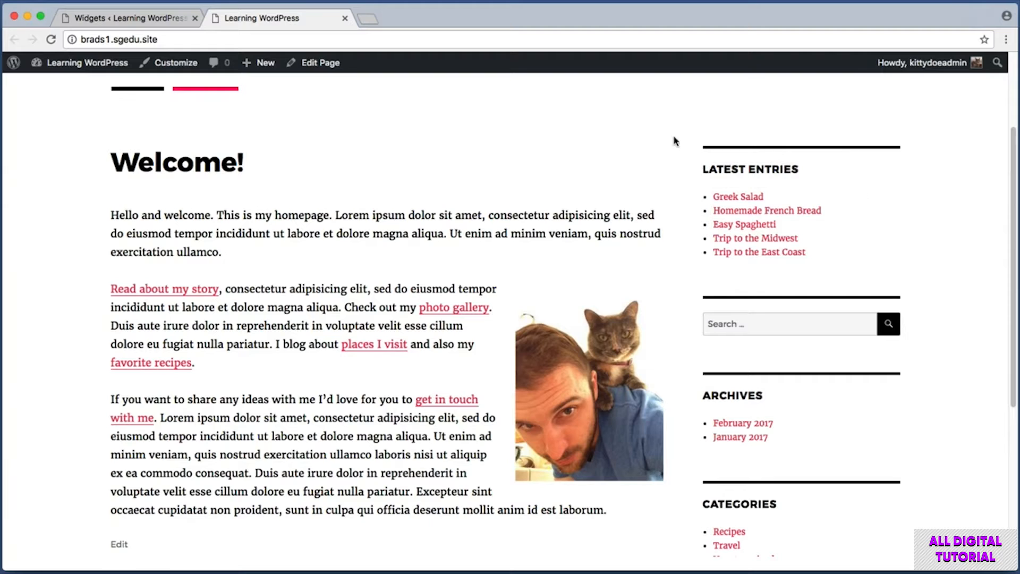
# Examine the Available Widgets list and the Sidebar area on the Widgets page.
pyautogui.click(159, 18)
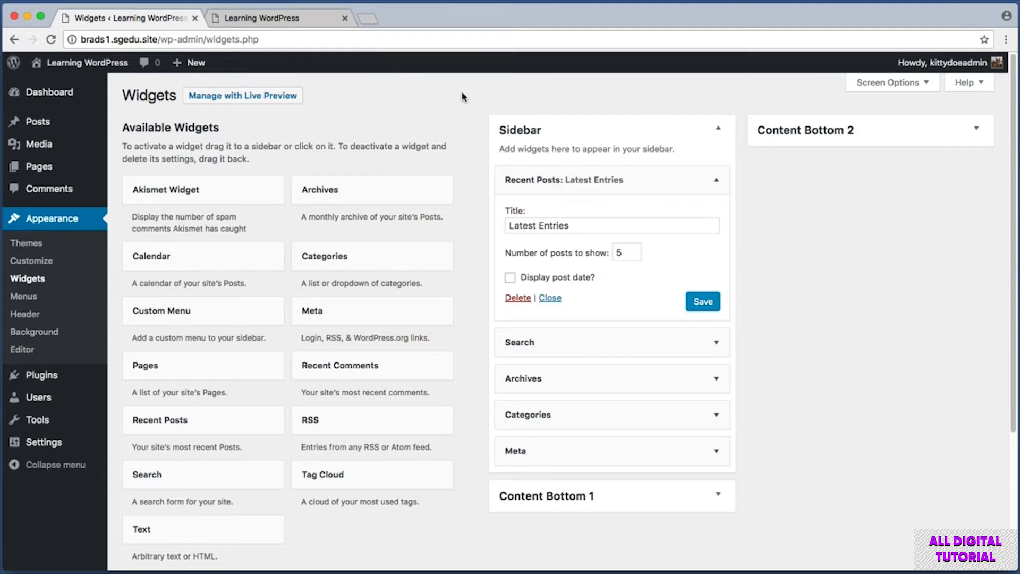
pyautogui.press('super+shift+4')
pyautogui.moveTo(477, 100); pyautogui.dragTo(115, 538)
pyautogui.press('super+shift+4')
pyautogui.moveTo(118, 117); pyautogui.dragTo(272, 140)
pyautogui.press('super+shift+4')
pyautogui.moveTo(116, 148); pyautogui.dragTo(465, 554)
pyautogui.press('super+shift+4')
pyautogui.moveTo(475, 100); pyautogui.dragTo(753, 461)
# Add the Calendar widget at the top of the Sidebar area, above Recent Posts, and reload the homepage to view it.
pyautogui.press('super+shift+4')
pyautogui.moveTo(116, 230); pyautogui.dragTo(289, 280)
pyautogui.moveTo(199, 255); pyautogui.dragTo(823, 449)
pyautogui.press('super+shift+4')
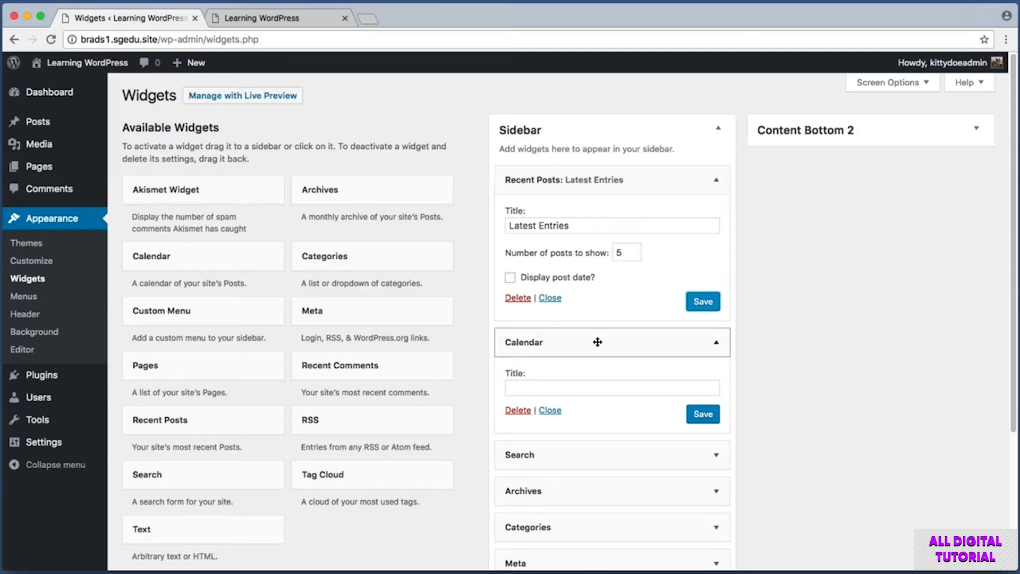
pyautogui.moveTo(597, 342); pyautogui.dragTo(597, 169)
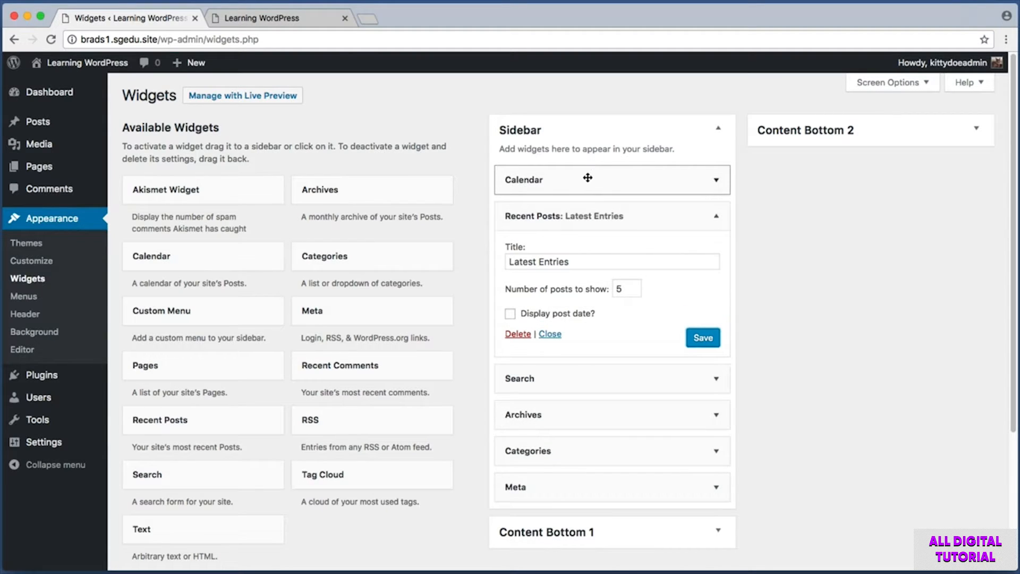
pyautogui.click(294, 24)
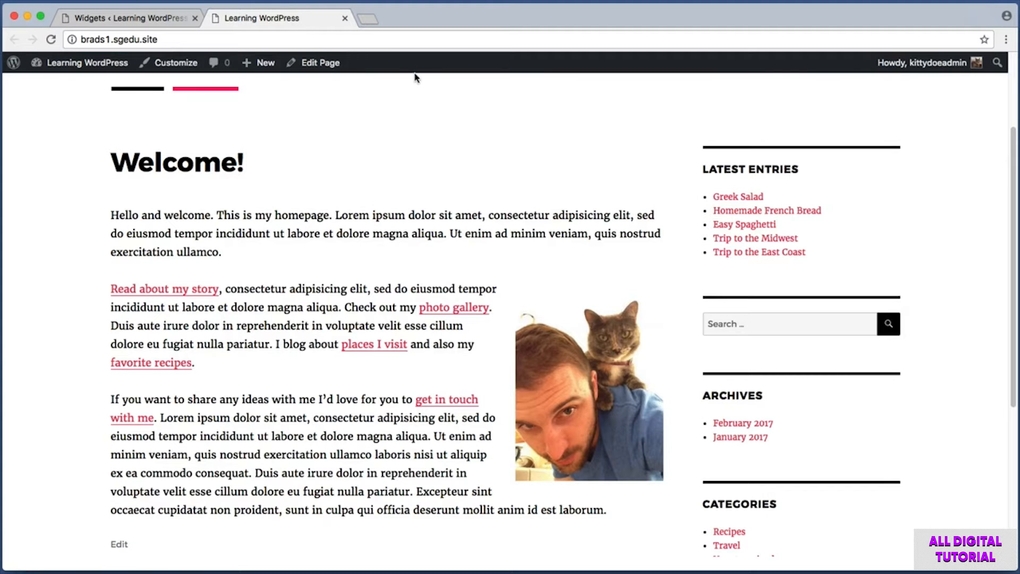
pyautogui.press('super+r')
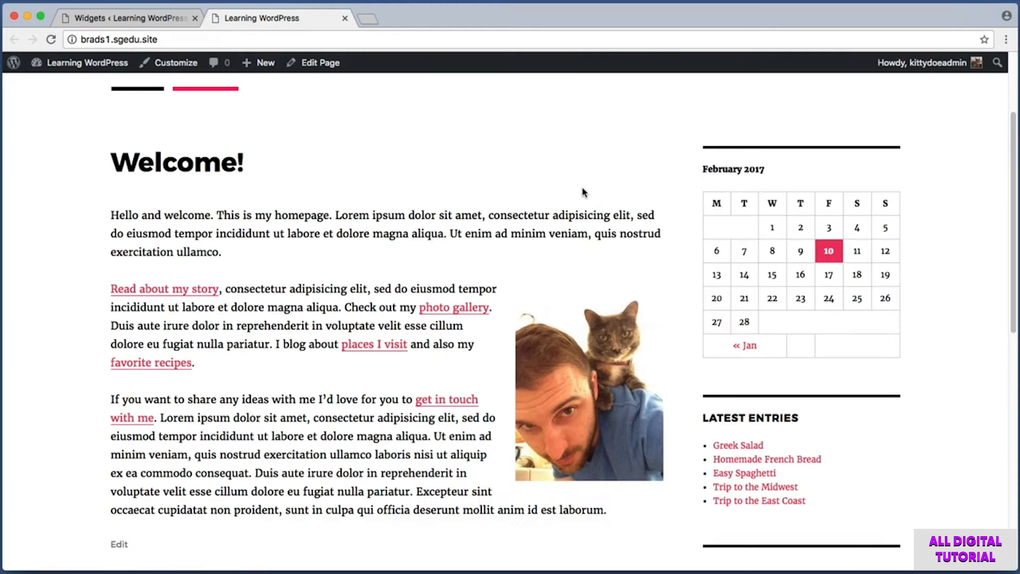
# Examine the Calendar widget in the homepage sidebar and open the posts published on February 10.
pyautogui.scroll(3, 583, 193)
pyautogui.press('super+shift+4')
pyautogui.moveTo(694, 244); pyautogui.dragTo(933, 511)
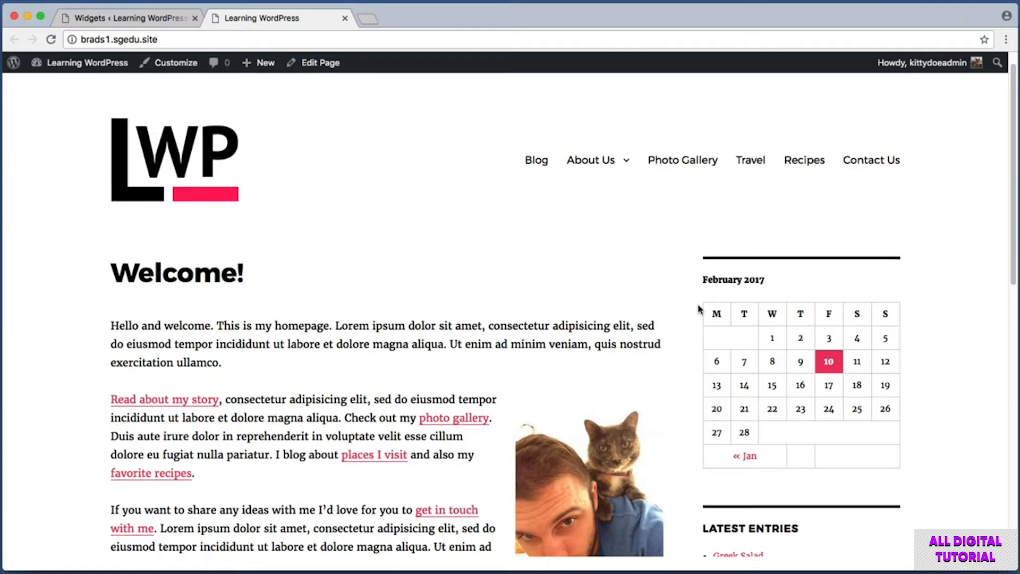
pyautogui.press('super+shift+4')
pyautogui.moveTo(805, 342); pyautogui.dragTo(859, 383)
pyautogui.click(826, 364)
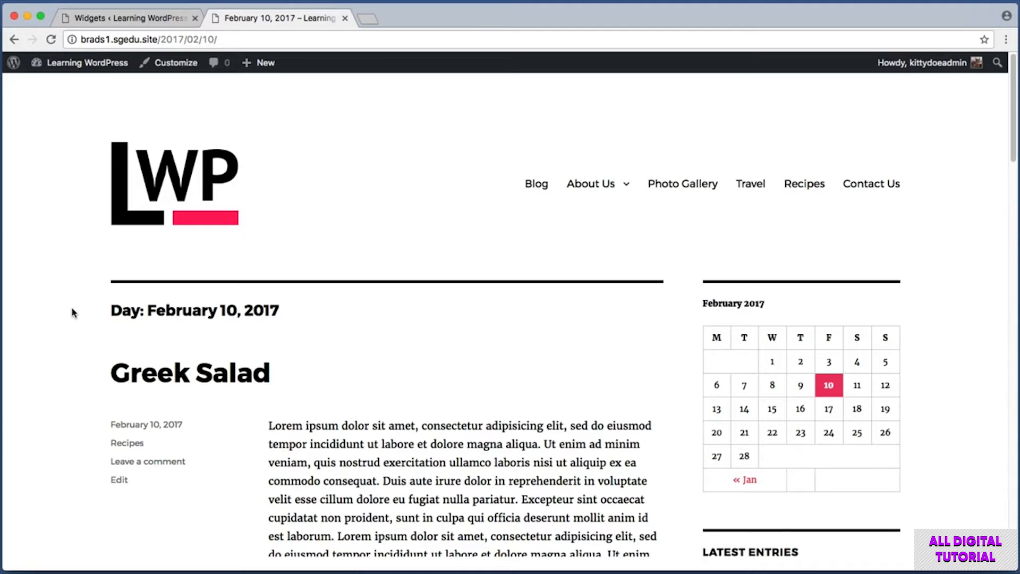
# Examine the February 10, 2017 archive page, from its heading and posts back up to the sidebar calendar.
pyautogui.press('super+shift+4')
pyautogui.moveTo(104, 296); pyautogui.dragTo(333, 335)
pyautogui.scroll(-1, 149, 319)
pyautogui.scroll(-3, 122, 305)
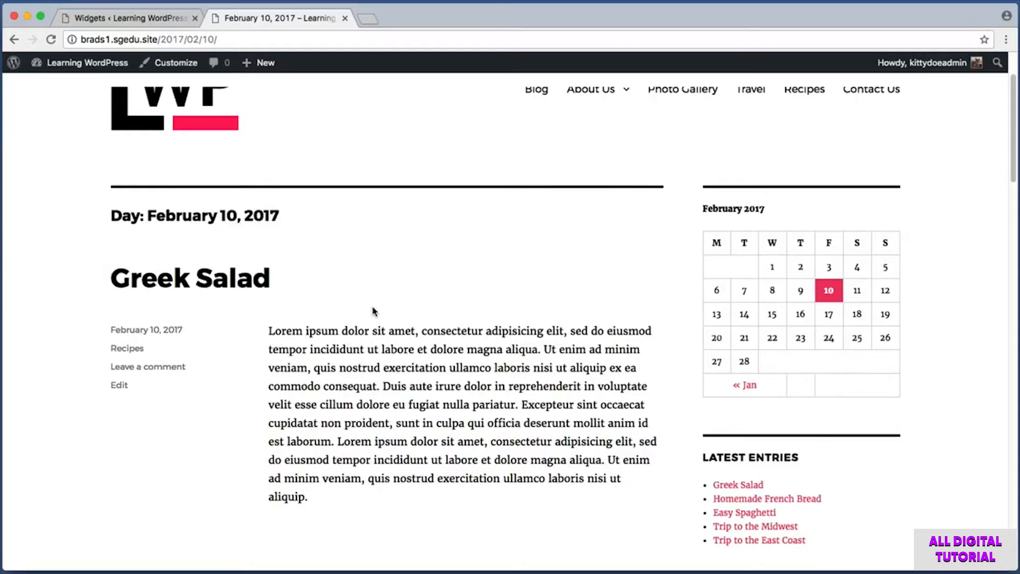
pyautogui.scroll(-1, 376, 312)
pyautogui.scroll(-10, 375, 312)
pyautogui.press('super+shift+4')
pyautogui.moveTo(80, 284); pyautogui.dragTo(604, 351)
pyautogui.scroll(10, 540, 321)
pyautogui.press('super+shift+4')
pyautogui.moveTo(694, 218); pyautogui.dragTo(956, 447)
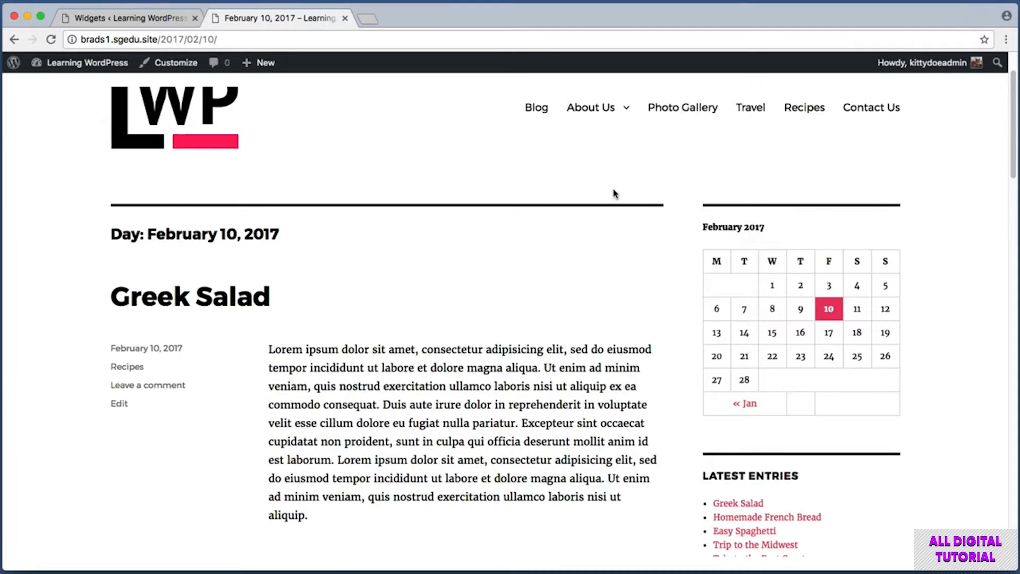
# Return to the Widgets page and examine the Available Widgets list, the Sidebar area and the Text widget.
pyautogui.click(143, 18)
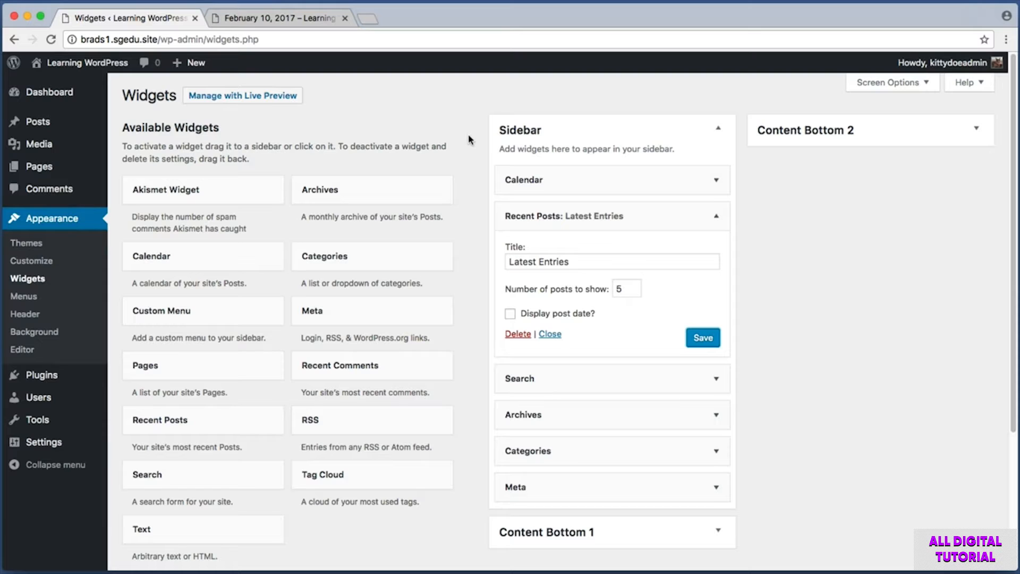
pyautogui.press('super+shift+4')
pyautogui.moveTo(469, 113); pyautogui.dragTo(113, 553)
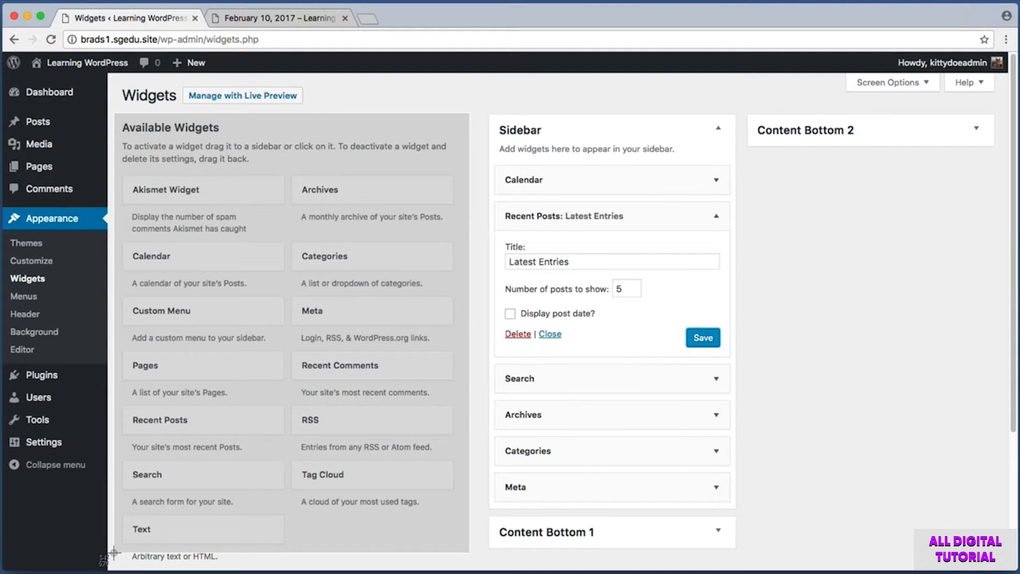
pyautogui.moveTo(114, 552); pyautogui.dragTo(113, 553)
pyautogui.press('super+shift+4')
pyautogui.moveTo(477, 90); pyautogui.dragTo(746, 514)
pyautogui.press('super+shift+4')
pyautogui.moveTo(113, 170); pyautogui.dragTo(462, 553)
pyautogui.press('super+shift+4')
pyautogui.moveTo(115, 509); pyautogui.dragTo(293, 549)
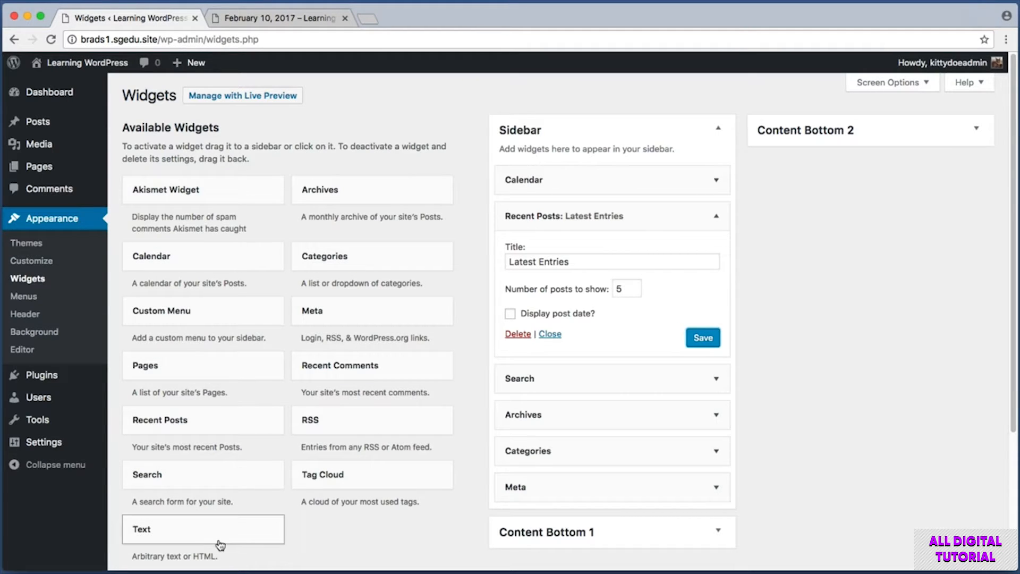
# Add a Text widget at the top of the Sidebar area, above Calendar, and title it "Hello World".
pyautogui.moveTo(182, 537); pyautogui.dragTo(548, 177)
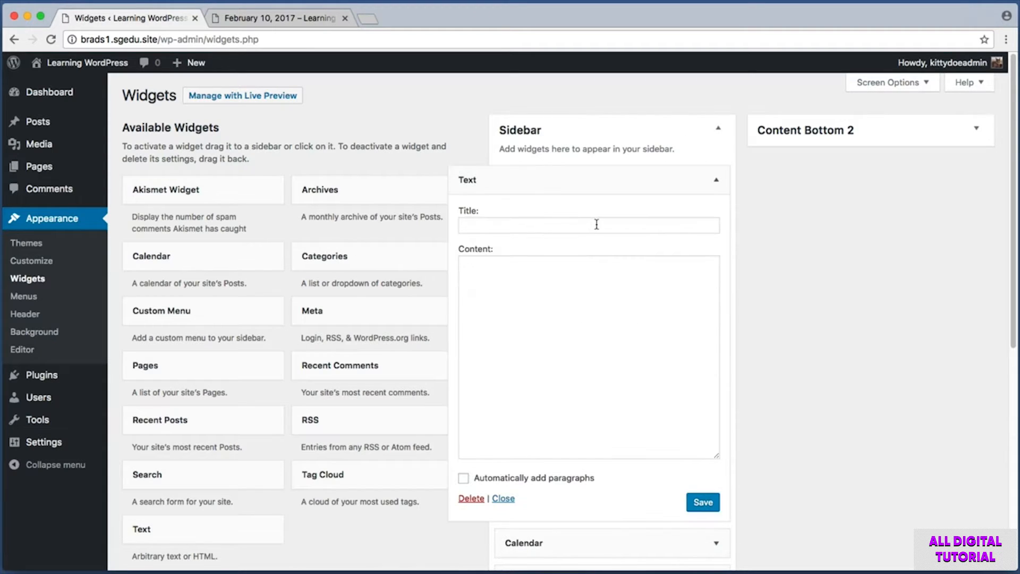
pyautogui.press('shift+super+4')
pyautogui.moveTo(446, 198); pyautogui.dragTo(725, 339)
pyautogui.click(548, 218)
pyautogui.click(558, 280)
pyautogui.click(553, 228)
pyautogui.press('shift+super+4')
pyautogui.moveTo(448, 169); pyautogui.dragTo(530, 194)
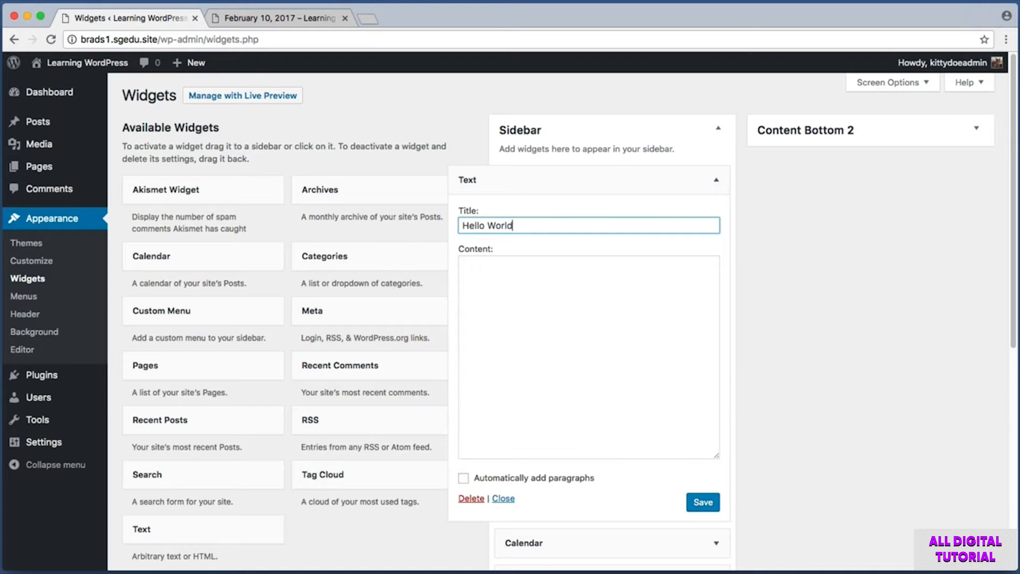
# Enter "This is a bit of sample text. Thanks for reading." as the Hello World widget's content and save it.
pyautogui.click(550, 300)
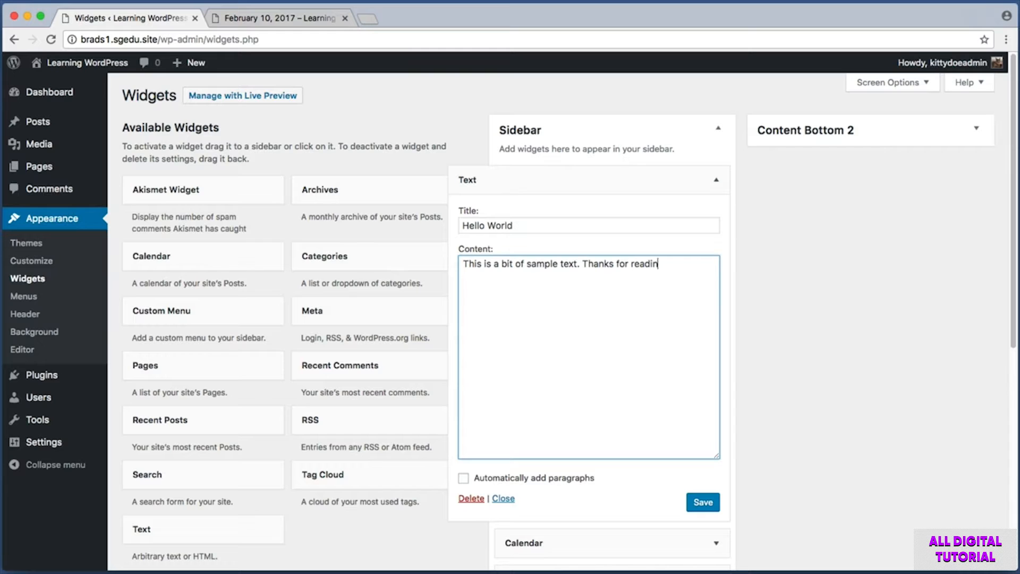
pyautogui.press('super+shift+4')
pyautogui.moveTo(669, 485); pyautogui.dragTo(739, 530)
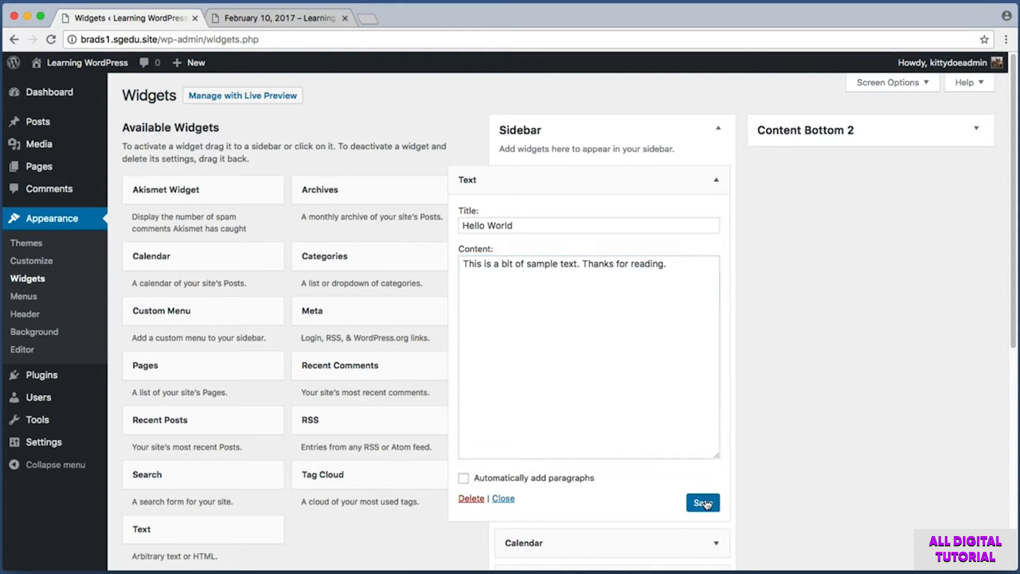
pyautogui.click(703, 501)
# Reload the February 10 archive page and check the Hello World widget in its sidebar.
pyautogui.click(271, 18)
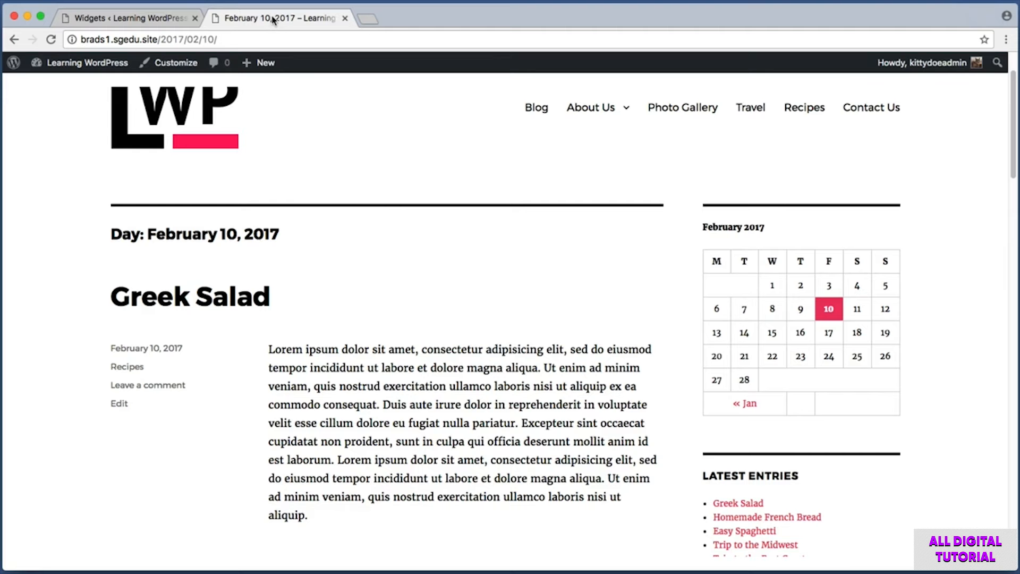
pyautogui.press('super+shift+4')
pyautogui.moveTo(682, 188); pyautogui.dragTo(928, 299)
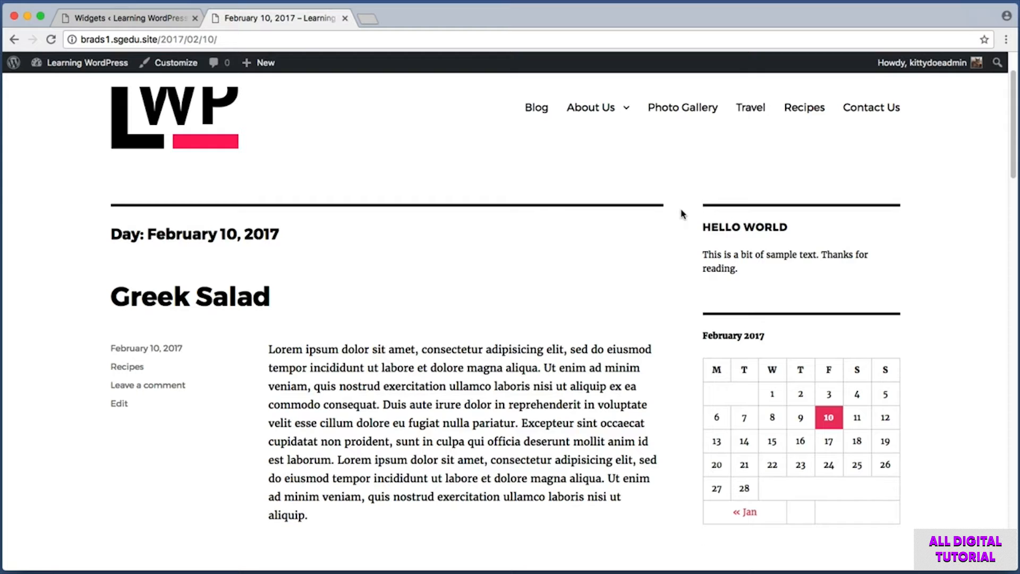
pyautogui.press('super+shift+4')
pyautogui.moveTo(688, 182); pyautogui.dragTo(928, 542)
# Collapse the Hello World widget's settings on the Widgets page and examine the Sidebar, Content Bottom 1 and Content Bottom 2 areas.
pyautogui.click(145, 21)
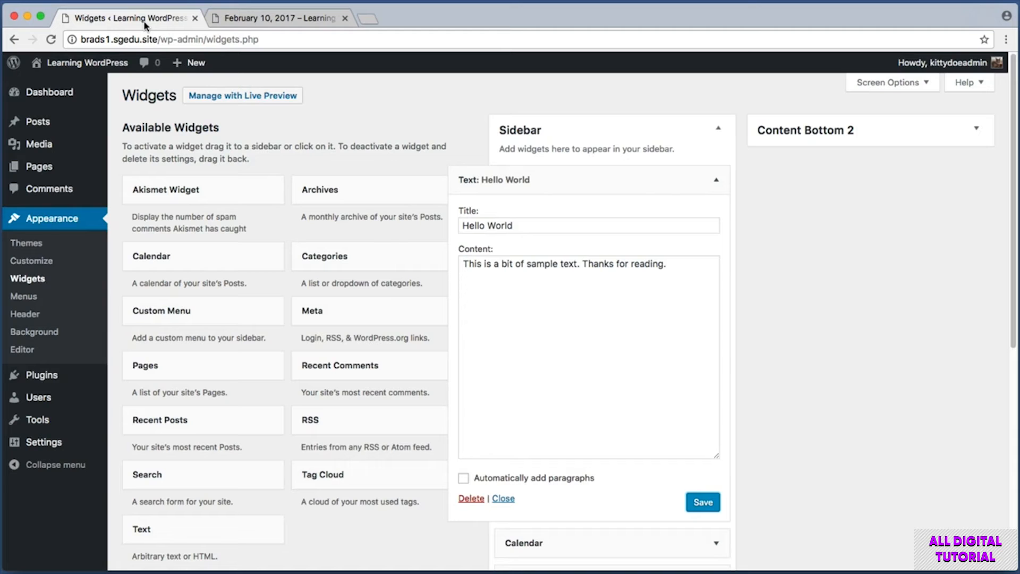
pyautogui.click(716, 179)
pyautogui.press('super+shift+4')
pyautogui.moveTo(480, 106); pyautogui.dragTo(739, 424)
pyautogui.press('super+shift+4')
pyautogui.moveTo(483, 423); pyautogui.dragTo(610, 463)
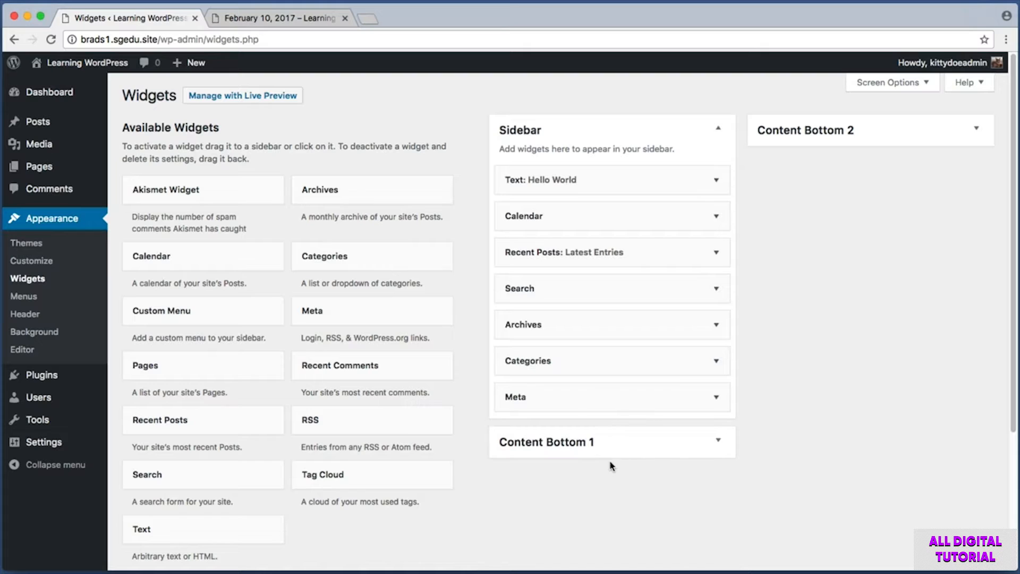
pyautogui.press('super+shift+4')
pyautogui.moveTo(748, 110); pyautogui.dragTo(885, 168)
pyautogui.press('super+shift+4')
pyautogui.moveTo(754, 124); pyautogui.dragTo(896, 166)
# Add a Text widget to the Content Bottom 1 area and title it "Testing The Text Widget Again".
pyautogui.click(653, 448)
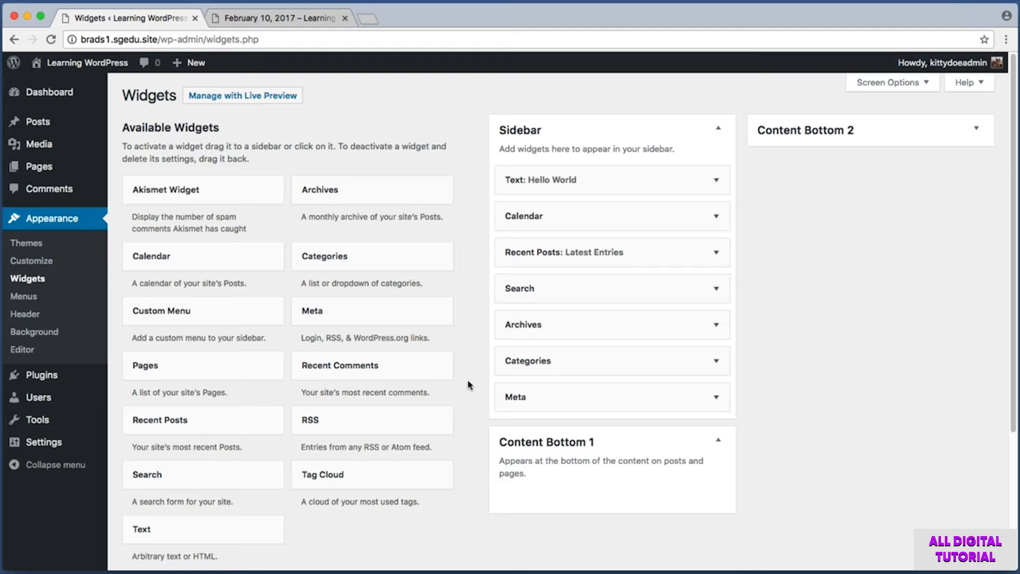
pyautogui.press('super+shift+4')
pyautogui.moveTo(487, 419); pyautogui.dragTo(682, 501)
pyautogui.press('super+shift+4')
pyautogui.moveTo(286, 548); pyautogui.dragTo(522, 498)
pyautogui.scroll(-4, 523, 498)
pyautogui.click(525, 378)
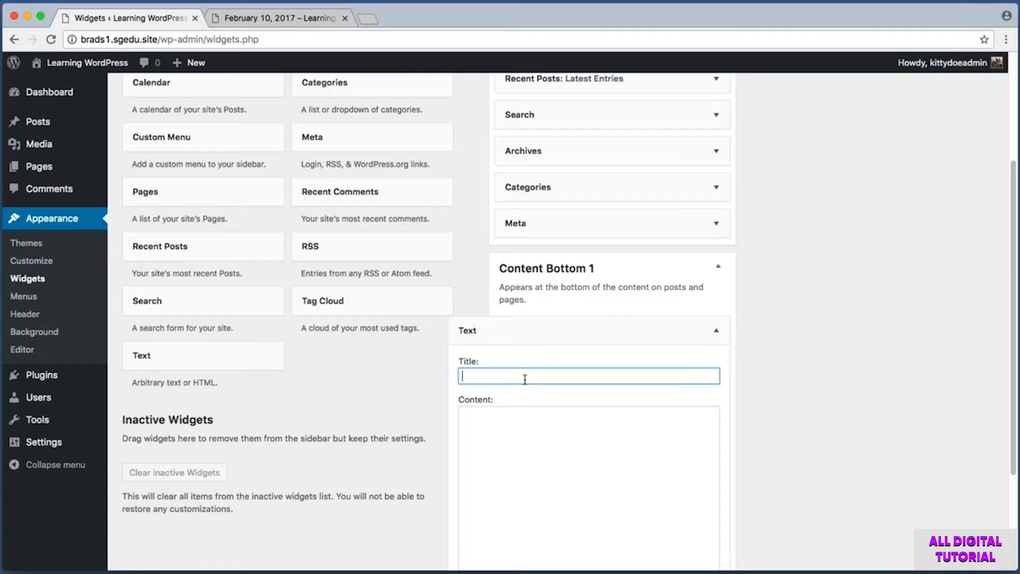
pyautogui.write('Testing The Text Widget Again')
# Enter "Hello world 123 the sky is blue." as the Content Bottom 1 text widget's content and save it.
pyautogui.click(537, 439)
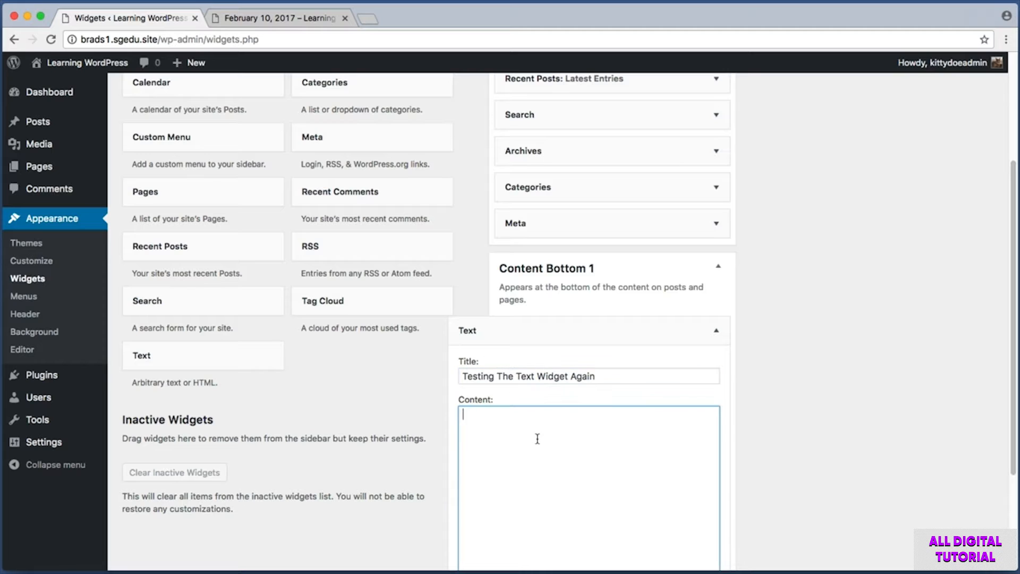
pyautogui.write('Hello world 123 the sky is blue.')
pyautogui.scroll(-3, 537, 439)
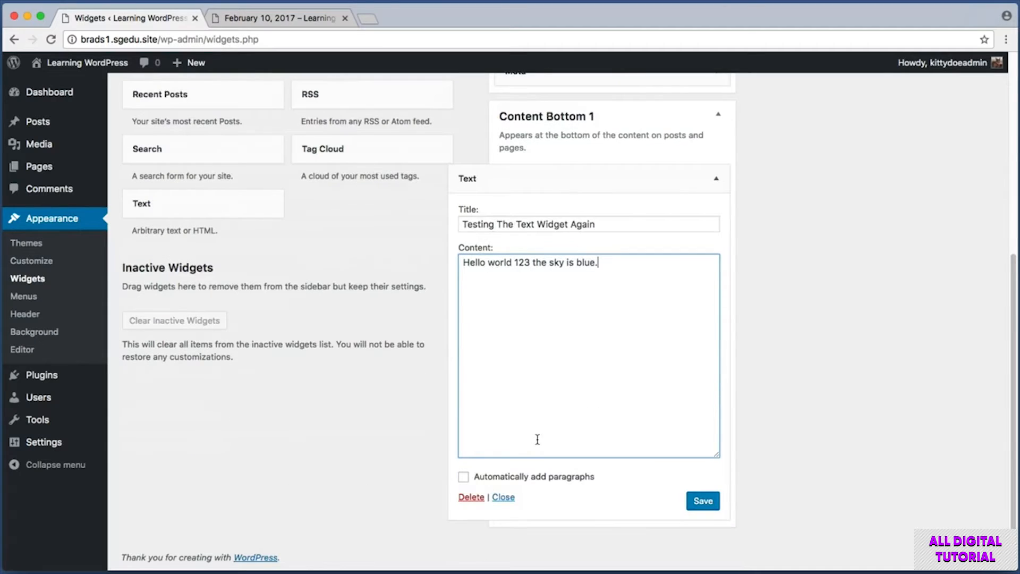
pyautogui.click(704, 505)
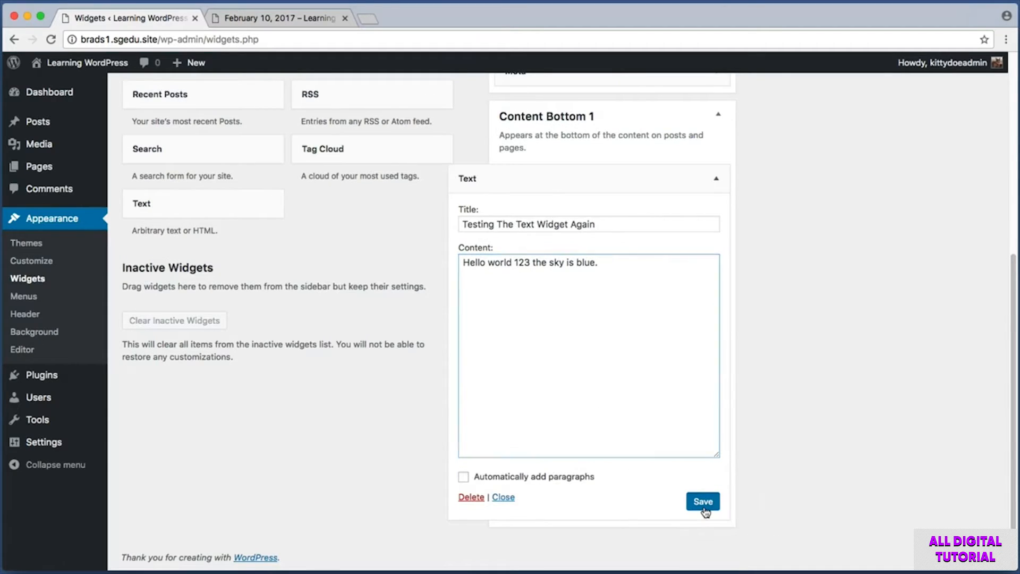
# Open the homepage in the site tab and check the new text widget below the page content.
pyautogui.click(276, 15)
pyautogui.press('super+r')
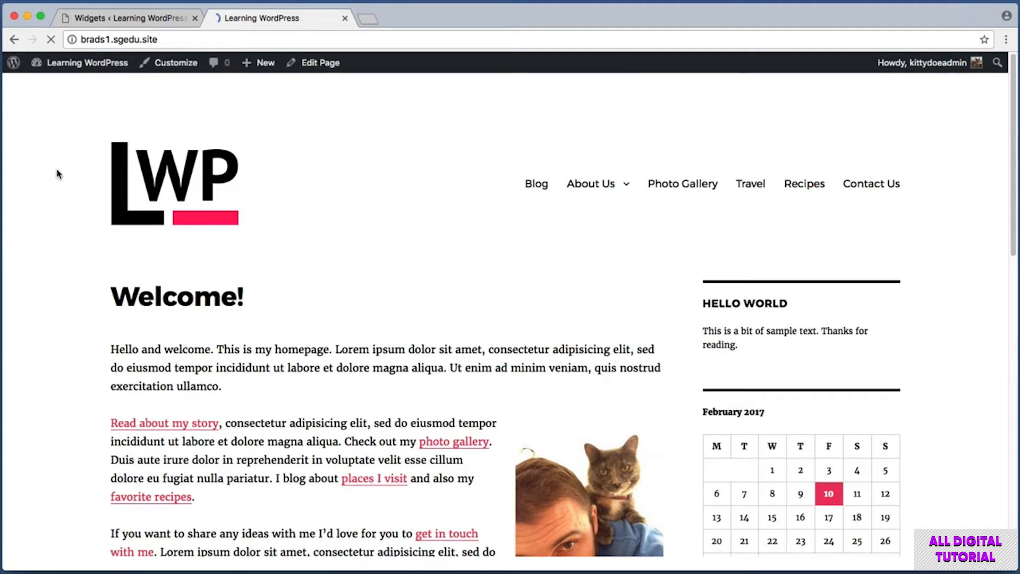
pyautogui.scroll(-10, 58, 174)
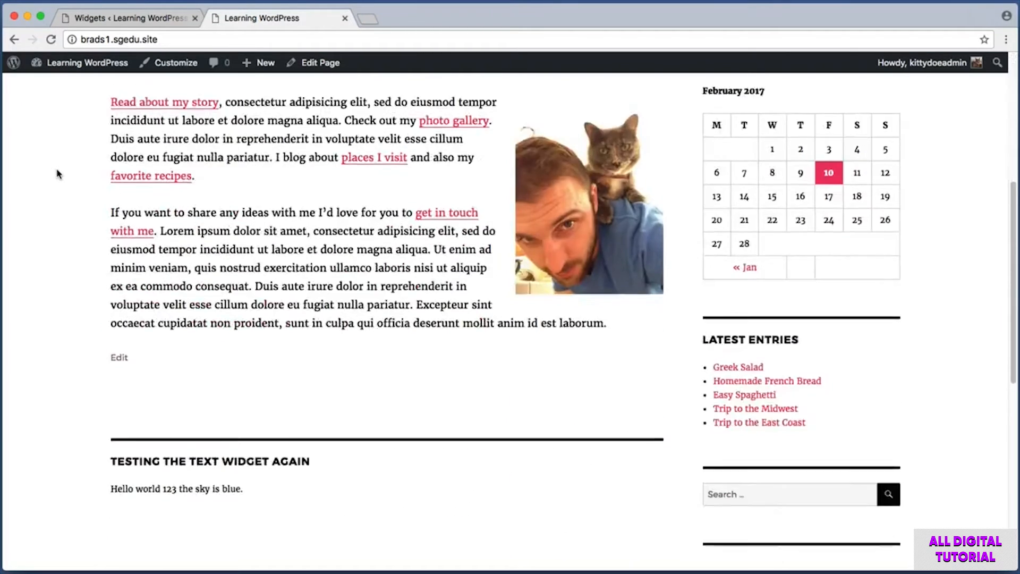
pyautogui.press('super+shift+4')
pyautogui.moveTo(95, 225); pyautogui.dragTo(389, 320)
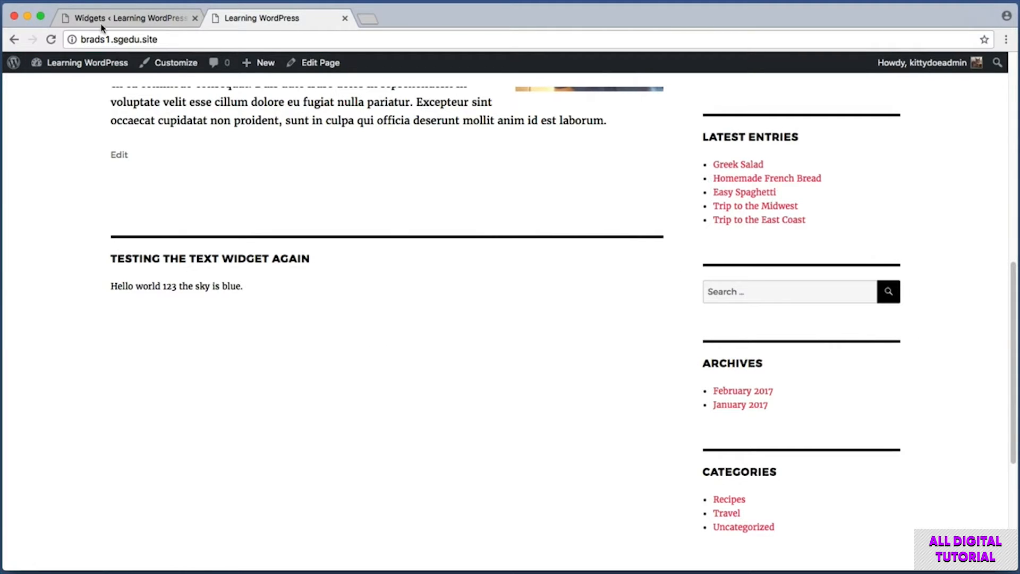
# Compare the Content Bottom 1 area on the Widgets page with the region below the homepage content.
pyautogui.click(119, 21)
pyautogui.press('super+shift+4')
pyautogui.moveTo(486, 105); pyautogui.dragTo(610, 134)
pyautogui.click(319, 18)
pyautogui.press('super+shift+4')
pyautogui.moveTo(90, 210); pyautogui.dragTo(674, 349)
# Expand the Content Bottom 2 area on the Widgets page, add a Search widget without a title and save it.
pyautogui.click(154, 19)
pyautogui.scroll(10, 872, 217)
pyautogui.press('super+shift+4')
pyautogui.moveTo(746, 96); pyautogui.dragTo(885, 190)
pyautogui.click(859, 127)
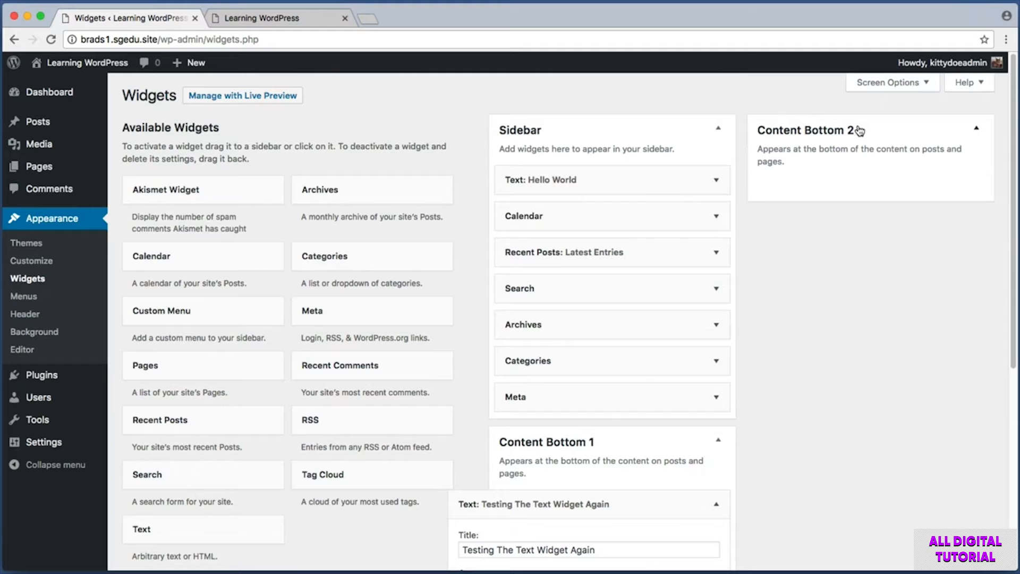
pyautogui.press('super+shift+4')
pyautogui.moveTo(117, 453); pyautogui.dragTo(291, 497)
pyautogui.moveTo(166, 476); pyautogui.dragTo(799, 192)
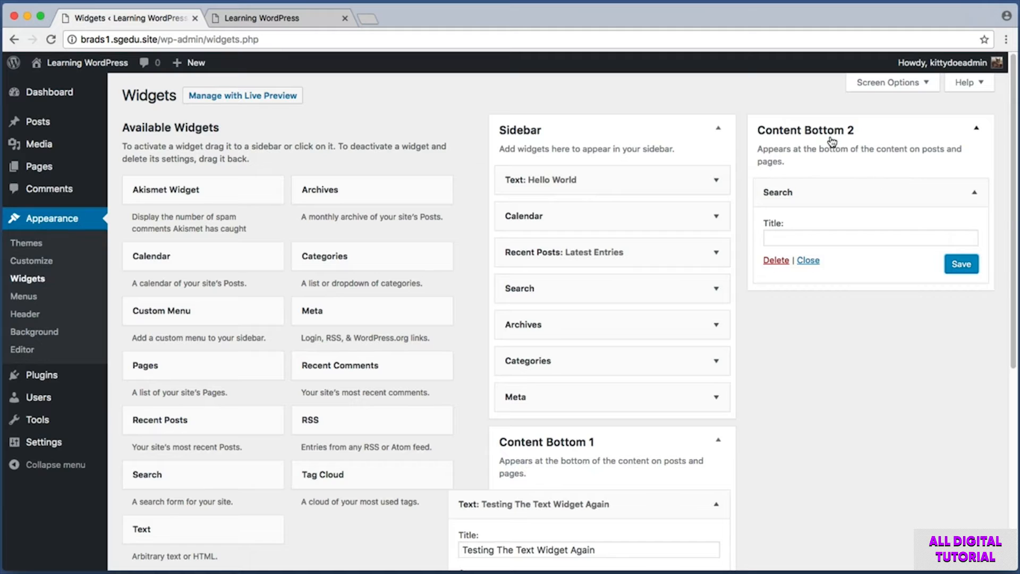
pyautogui.click(961, 269)
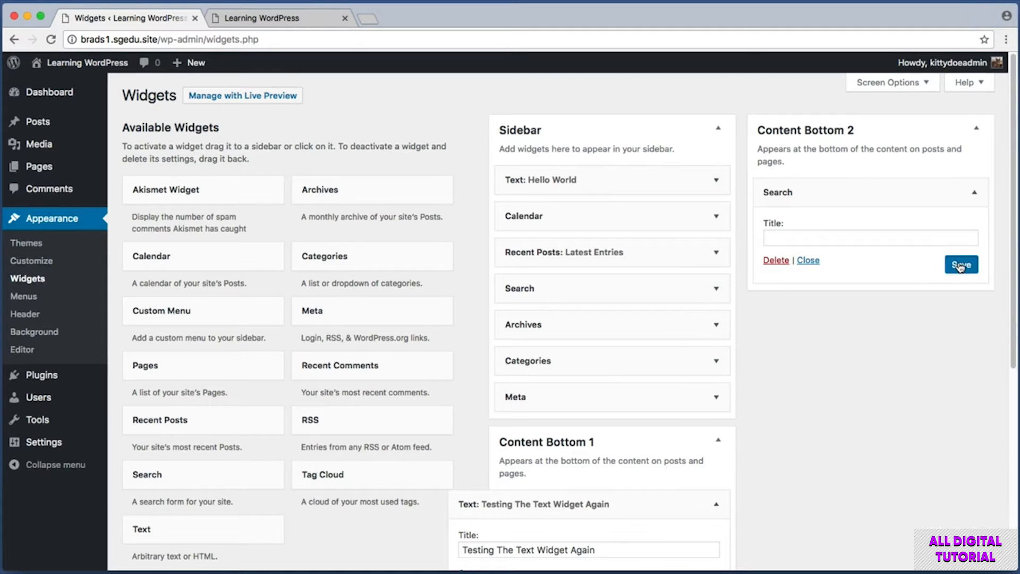
# Reload the homepage and examine the layout of the text and search widgets below the page content.
pyautogui.click(242, 21)
pyautogui.press('super+r')
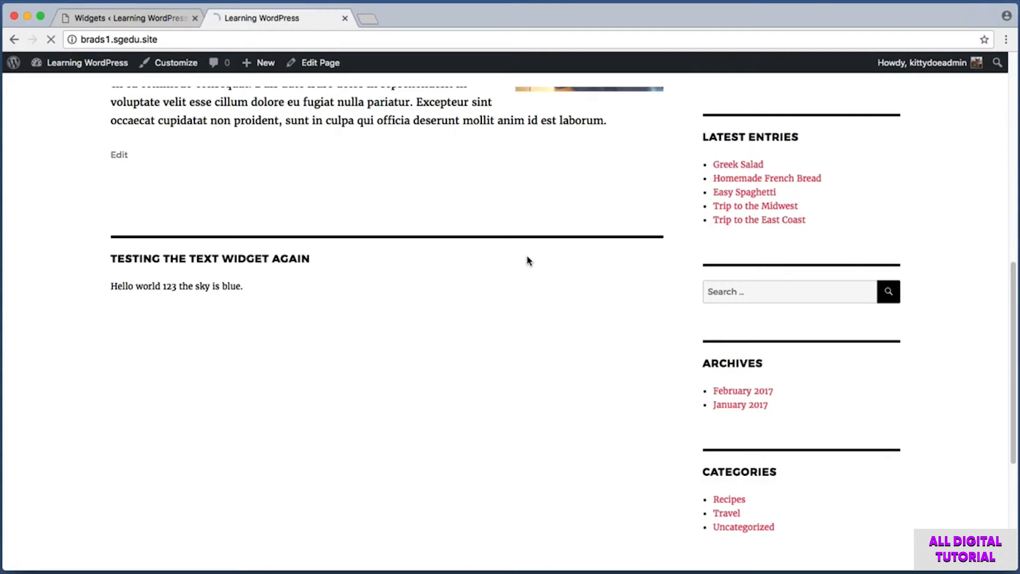
pyautogui.press('super+shift+4')
pyautogui.moveTo(398, 228); pyautogui.dragTo(683, 319)
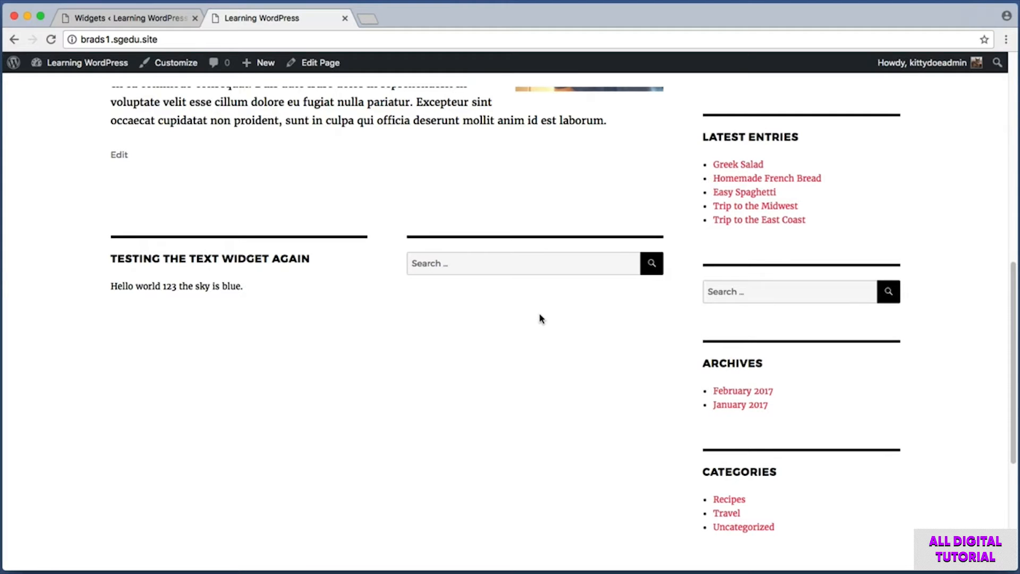
pyautogui.press('super+shift+4')
pyautogui.moveTo(103, 223); pyautogui.dragTo(677, 297)
pyautogui.press('super+shift+4')
pyautogui.moveTo(401, 216); pyautogui.dragTo(672, 321)
pyautogui.press('super+shift+4')
pyautogui.moveTo(90, 212); pyautogui.dragTo(683, 319)
pyautogui.press('super+shift+4')
pyautogui.moveTo(102, 224); pyautogui.dragTo(668, 379)
# Collapse the Content Bottom 2, Sidebar and Content Bottom 1 areas on the Widgets page.
pyautogui.click(158, 23)
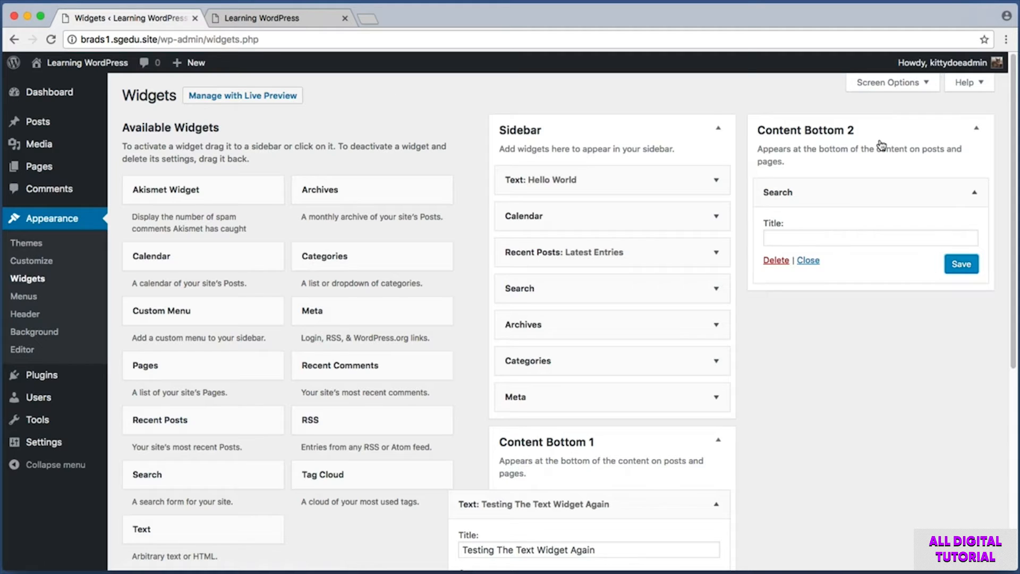
pyautogui.click(755, 129)
pyautogui.click(685, 129)
pyautogui.click(710, 171)
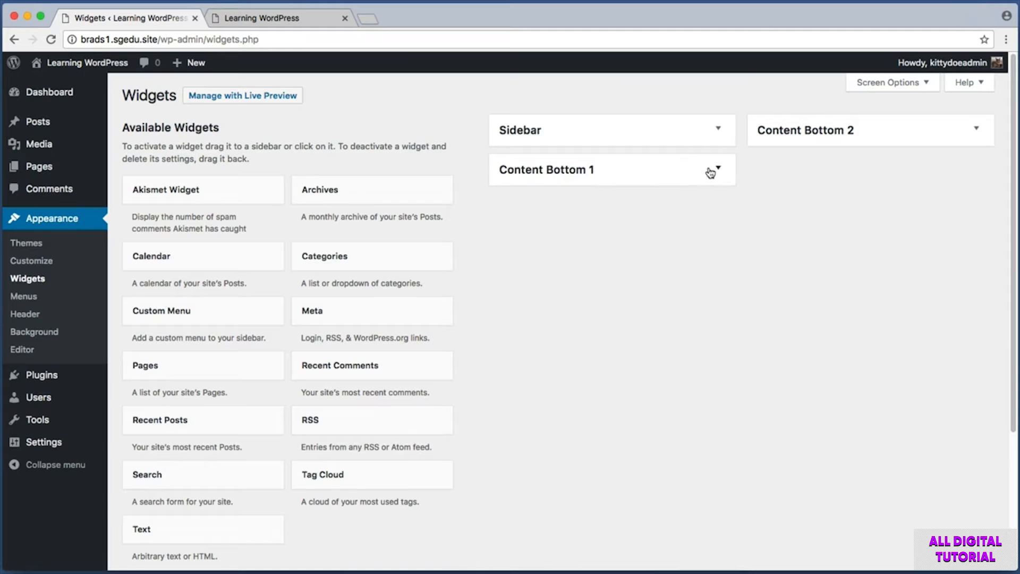
# Review the homepage's widgets and the three widget areas on the Widgets page, finishing at the top of the homepage.
pyautogui.click(319, 18)
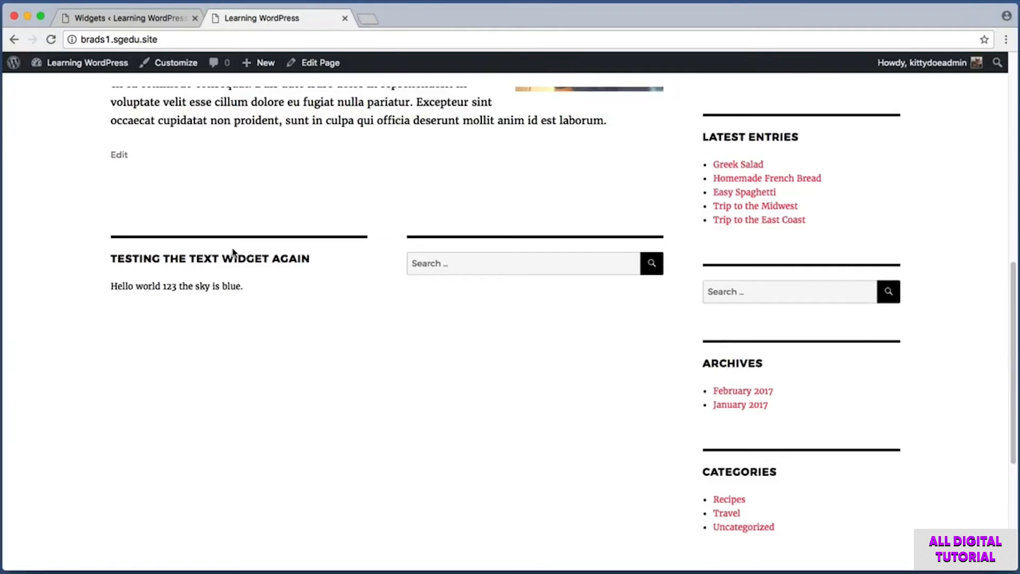
pyautogui.scroll(6, 219, 226)
pyautogui.scroll(3, 431, 270)
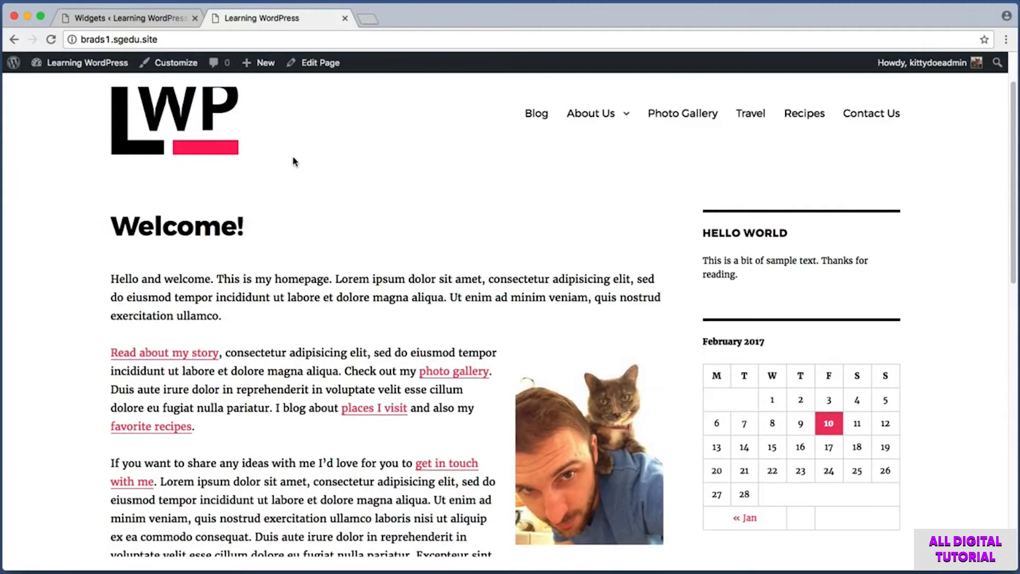
pyautogui.click(144, 20)
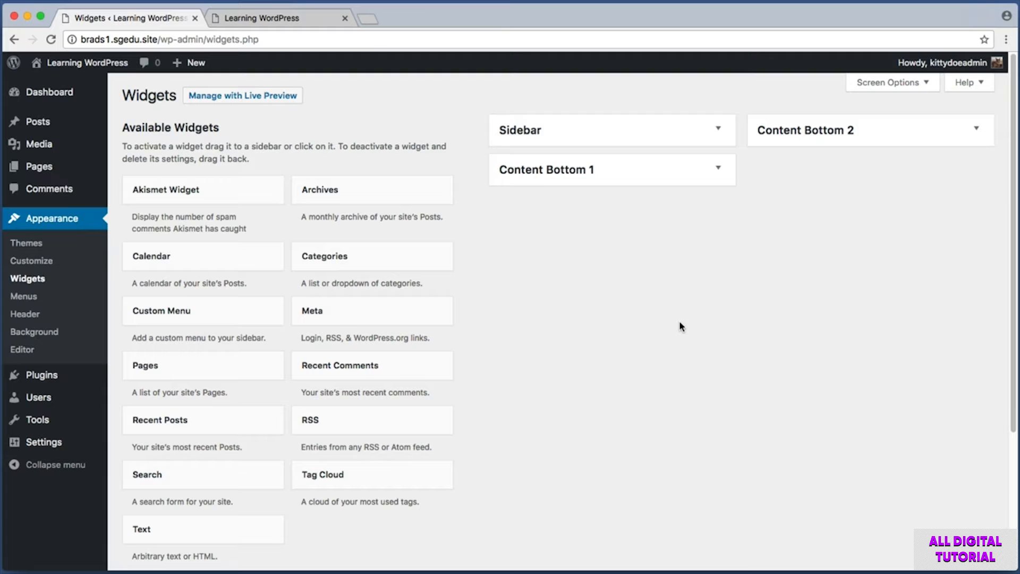
pyautogui.press('super+shift+4')
pyautogui.moveTo(469, 103); pyautogui.dragTo(736, 158)
pyautogui.press('super+shift+4')
pyautogui.moveTo(476, 100); pyautogui.dragTo(1002, 306)
pyautogui.click(306, 23)
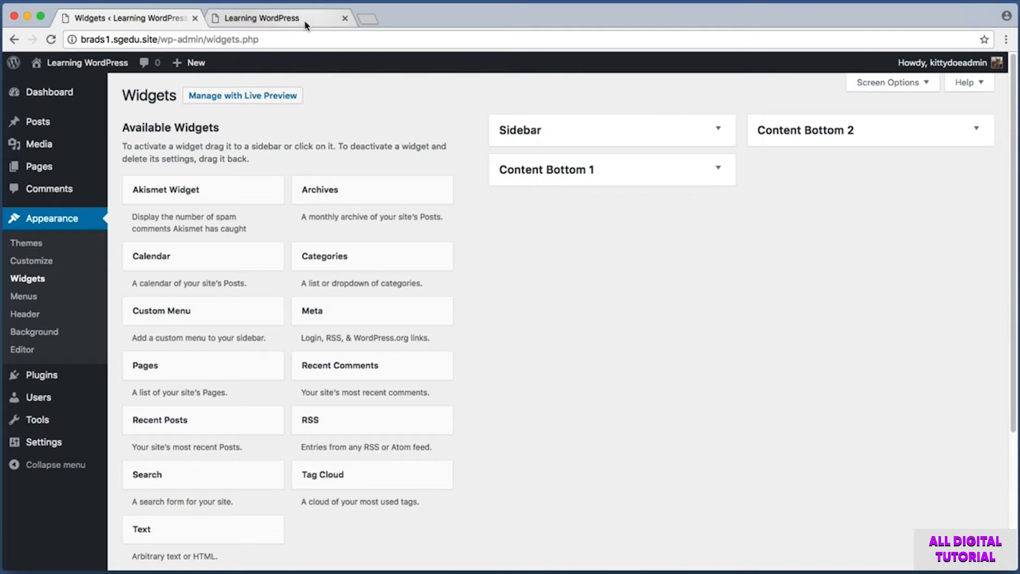
pyautogui.scroll(2, 196, 247)
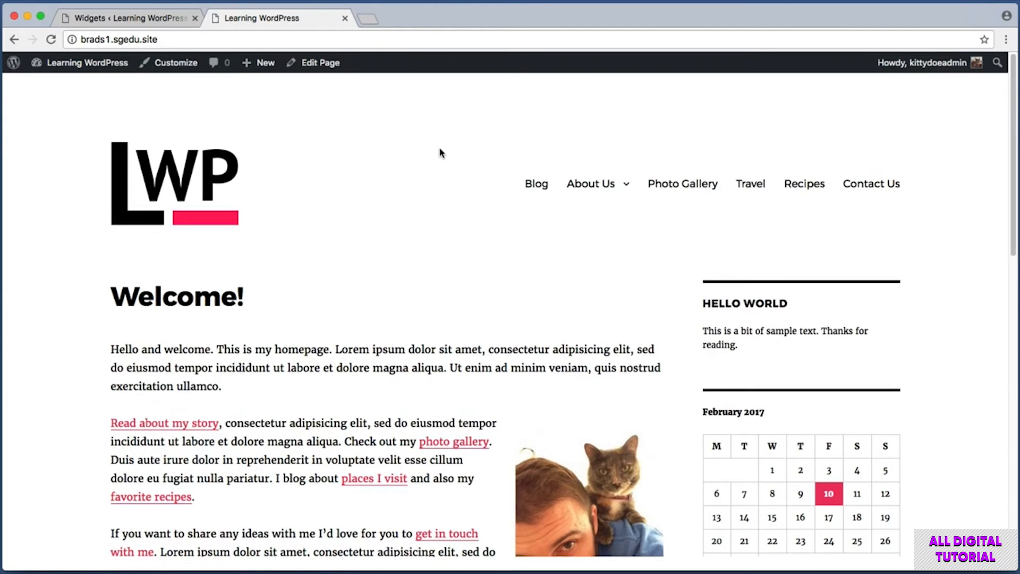
# Examine the homepage down to its footer, plus the available widgets and the three widget areas on the Widgets page.
pyautogui.press('super+shift+4')
pyautogui.moveTo(510, 124); pyautogui.dragTo(921, 165)
pyautogui.scroll(-15, 932, 525)
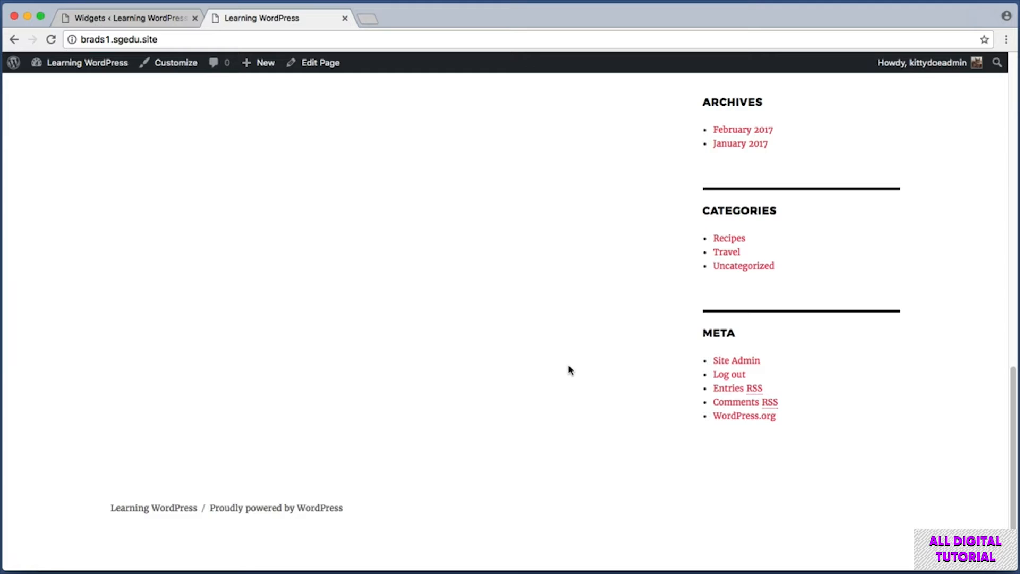
pyautogui.click(131, 20)
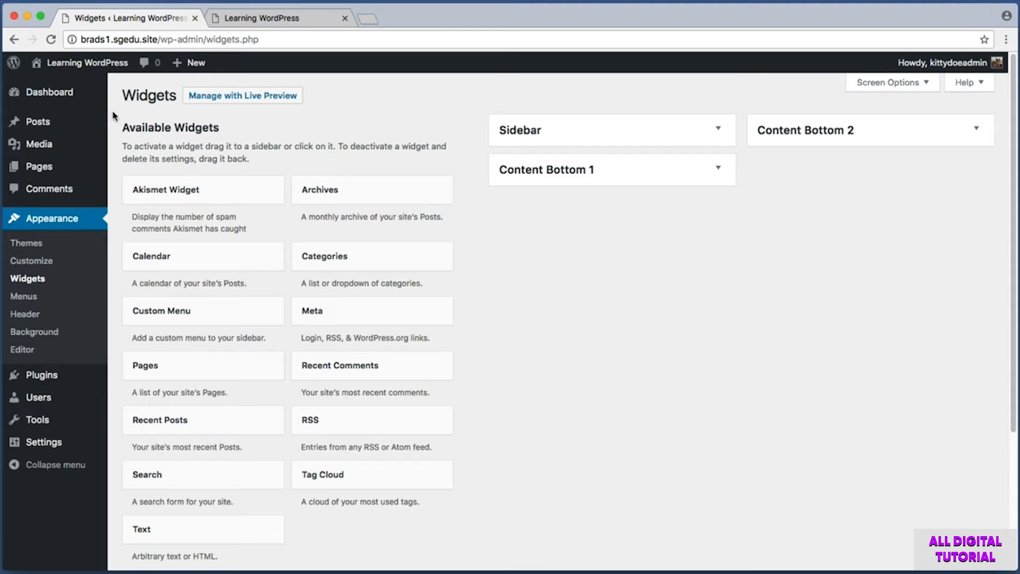
pyautogui.press('super+shift+4')
pyautogui.moveTo(115, 85); pyautogui.dragTo(448, 157)
pyautogui.press('super+shift+4')
pyautogui.moveTo(115, 109); pyautogui.dragTo(476, 504)
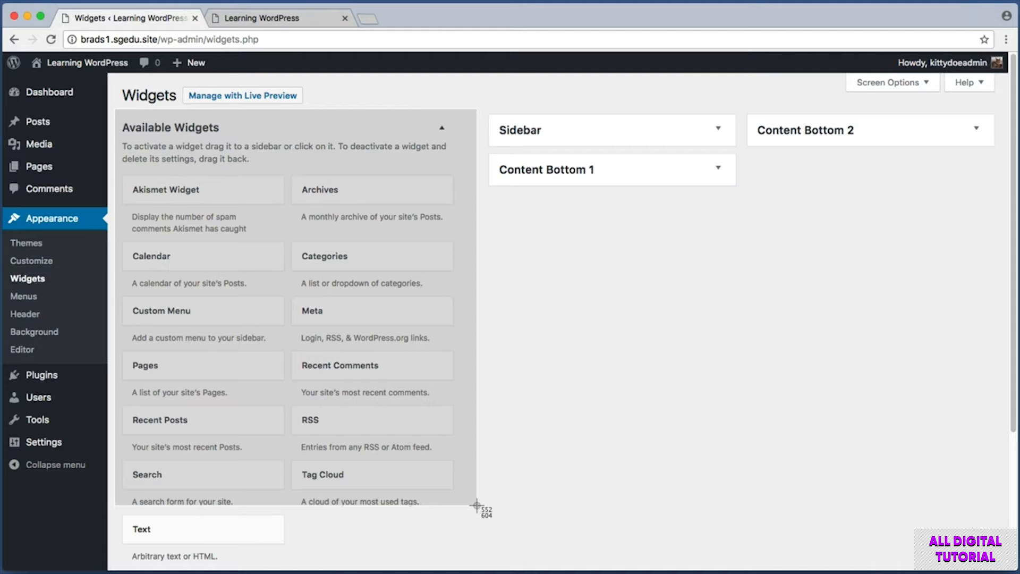
pyautogui.moveTo(476, 505); pyautogui.dragTo(477, 505)
pyautogui.press('super+shift+4')
pyautogui.moveTo(126, 134); pyautogui.dragTo(447, 266)
pyautogui.press('super+shift+4')
pyautogui.moveTo(499, 86); pyautogui.dragTo(1001, 265)
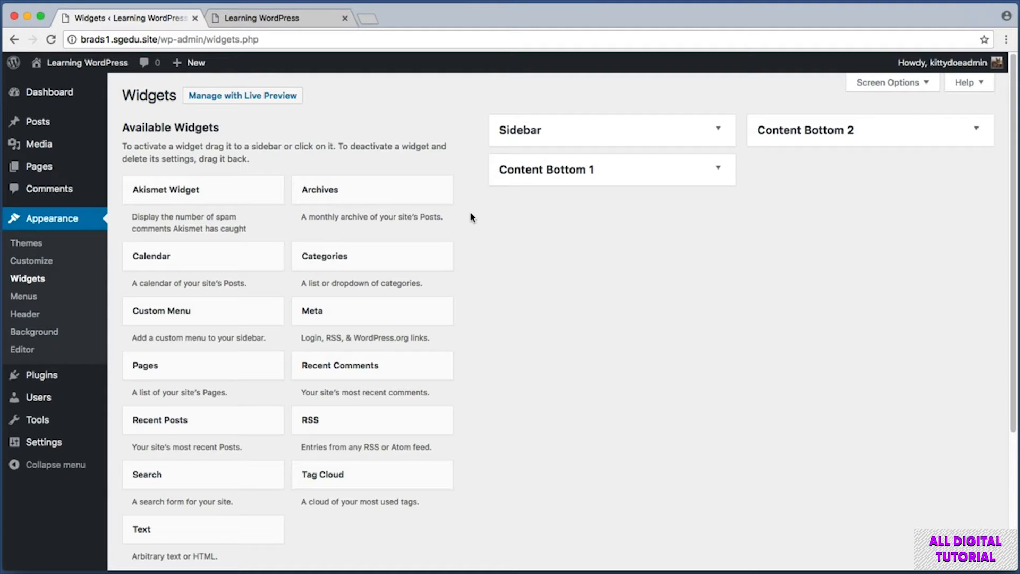
# Expand the Sidebar area on the Widgets page to show its list of widgets.
pyautogui.click(516, 139)
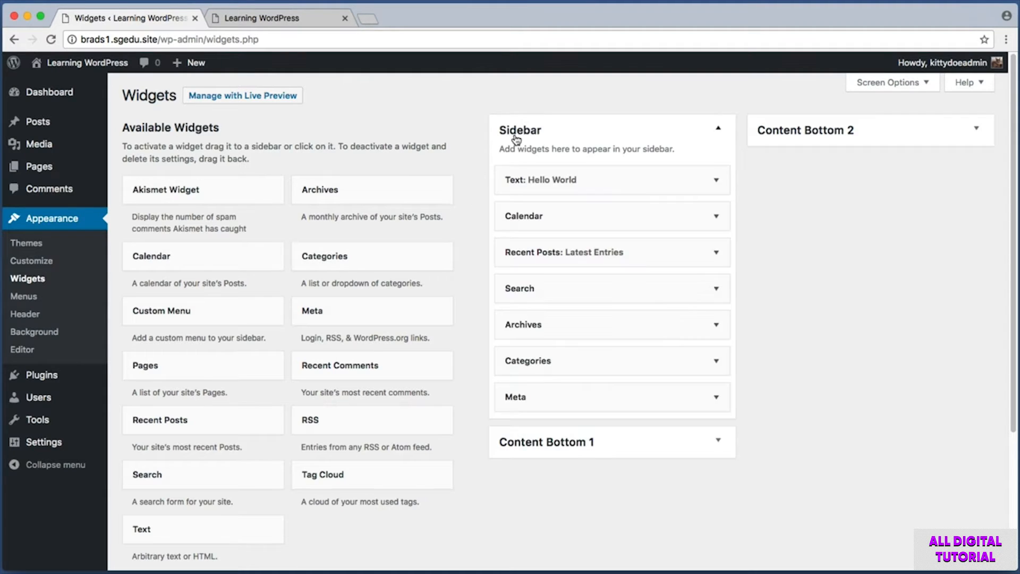
pyautogui.press('super+shift+4')
pyautogui.moveTo(489, 340); pyautogui.dragTo(758, 387)
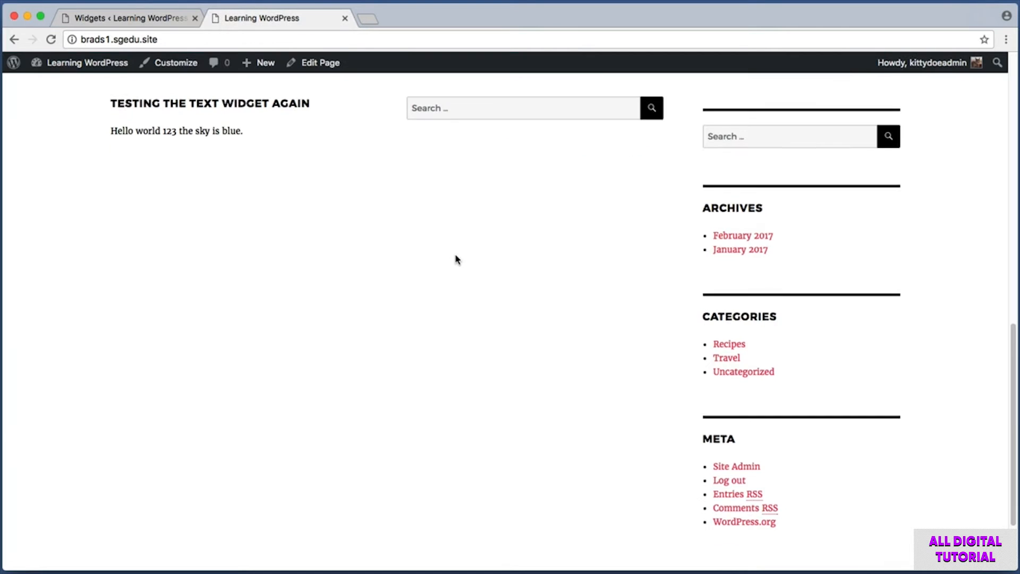
# Examine the Categories widget and its category links in the homepage's sidebar.
pyautogui.scroll(1, 456, 257)
pyautogui.press('super+shift+4')
pyautogui.moveTo(661, 296); pyautogui.dragTo(938, 428)
pyautogui.press('super+shift+4')
pyautogui.moveTo(688, 321); pyautogui.dragTo(817, 416)
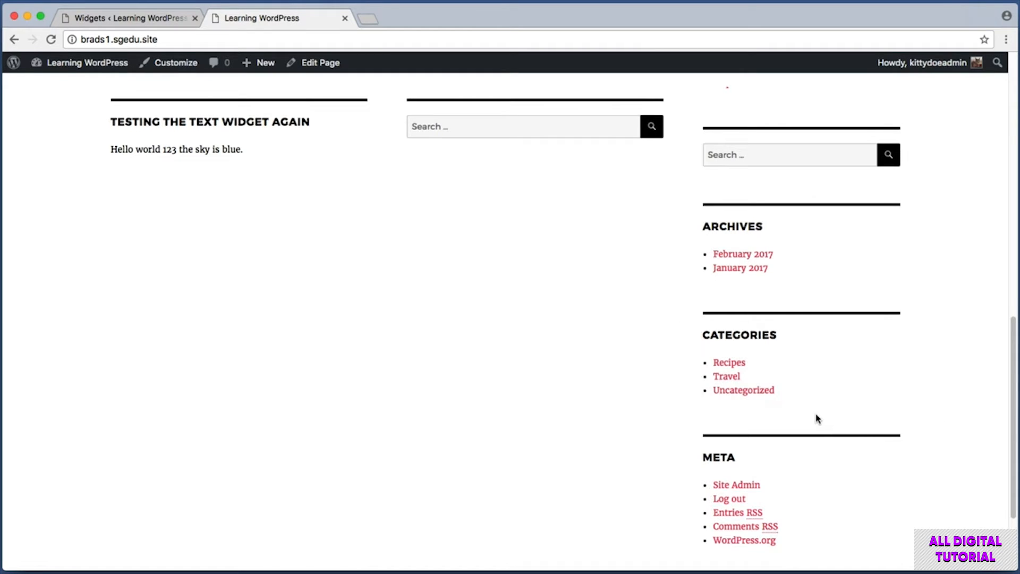
pyautogui.press('super+shift+4')
pyautogui.moveTo(687, 317); pyautogui.dragTo(833, 409)
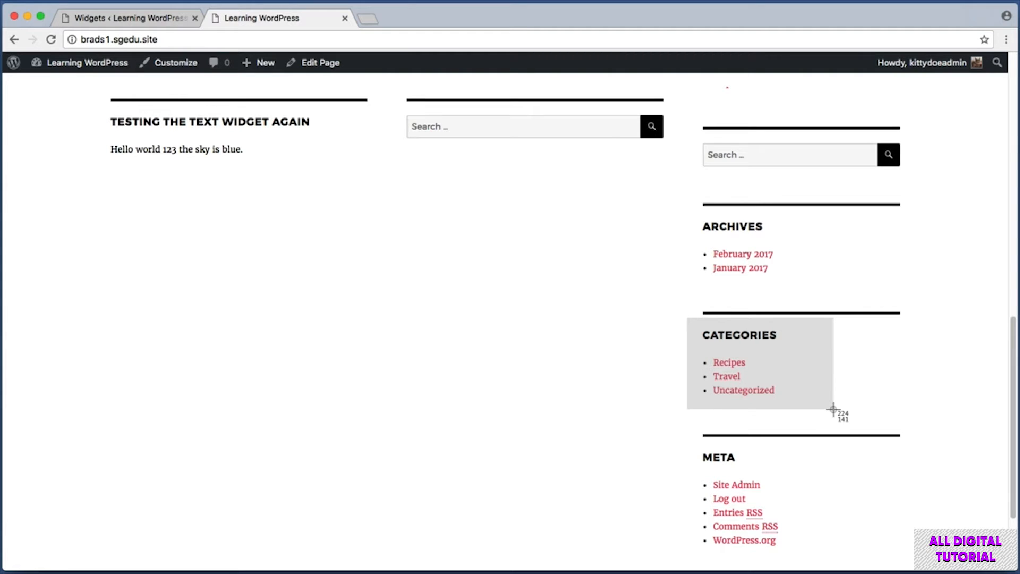
pyautogui.moveTo(833, 408); pyautogui.dragTo(833, 408)
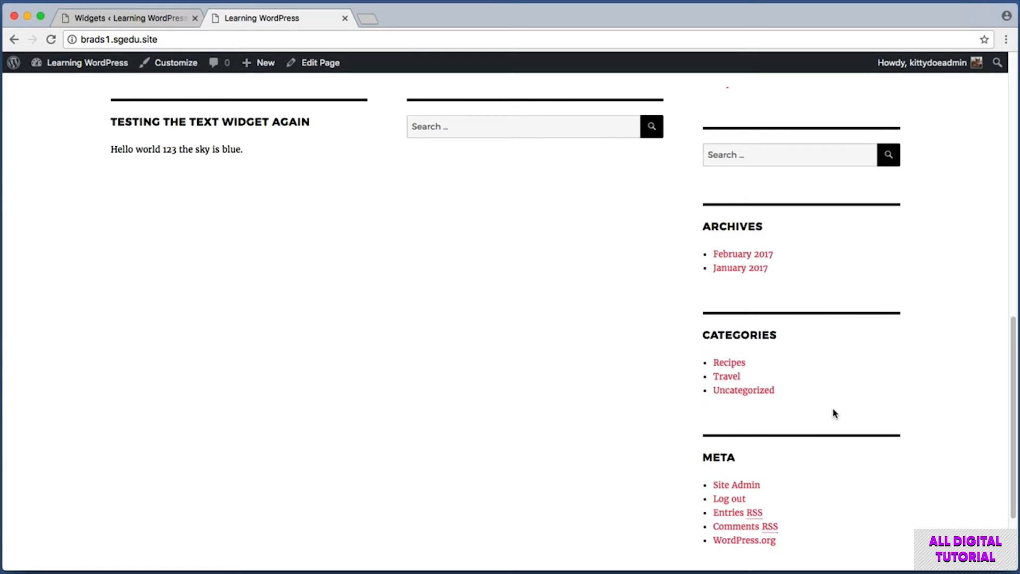
pyautogui.press('super+shift+4')
pyautogui.moveTo(690, 353); pyautogui.dragTo(787, 370)
pyautogui.press('super+shift+4')
pyautogui.moveTo(681, 321); pyautogui.dragTo(848, 417)
# Return to the Widgets page and delete the Categories widget from the Sidebar area.
pyautogui.click(118, 18)
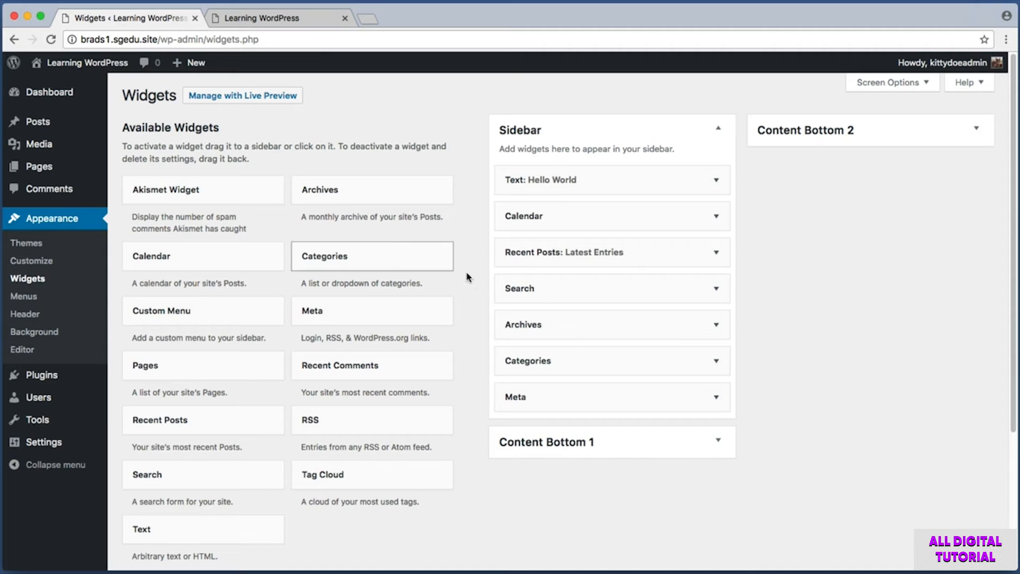
pyautogui.press('super+shift+4')
pyautogui.moveTo(478, 333); pyautogui.dragTo(747, 383)
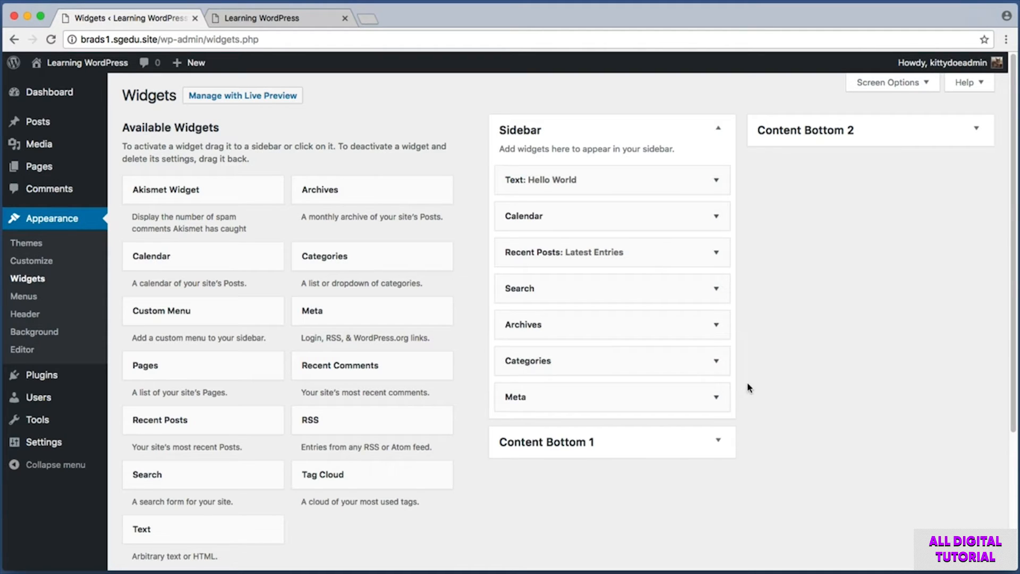
pyautogui.click(696, 363)
pyautogui.press('super+shift+4')
pyautogui.moveTo(498, 468); pyautogui.dragTo(533, 484)
pyautogui.click(518, 476)
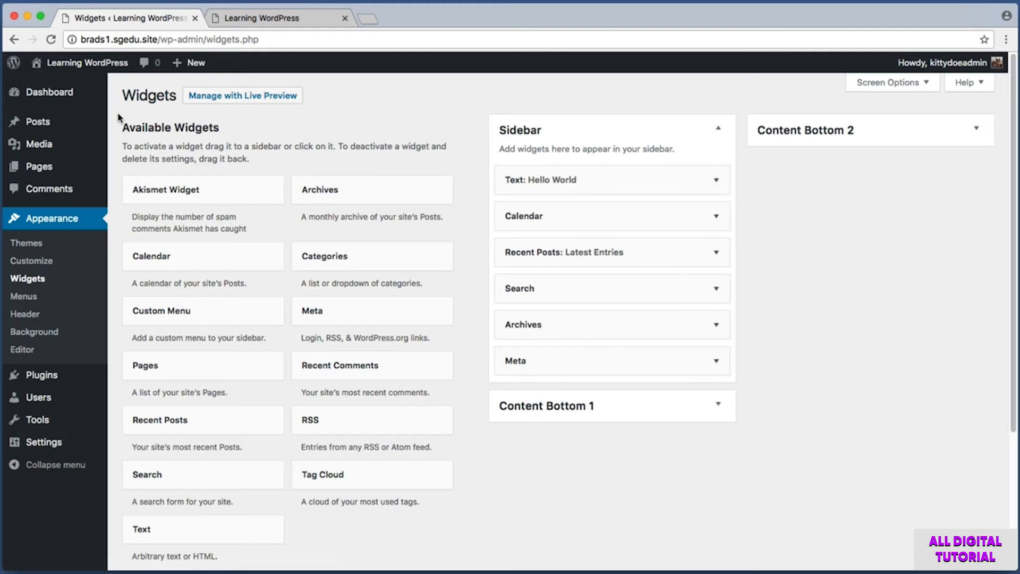
# Go to the installed plugins list and open the page for adding a new plugin.
pyautogui.press('shift+super+4')
pyautogui.moveTo(116, 79); pyautogui.dragTo(5, 497)
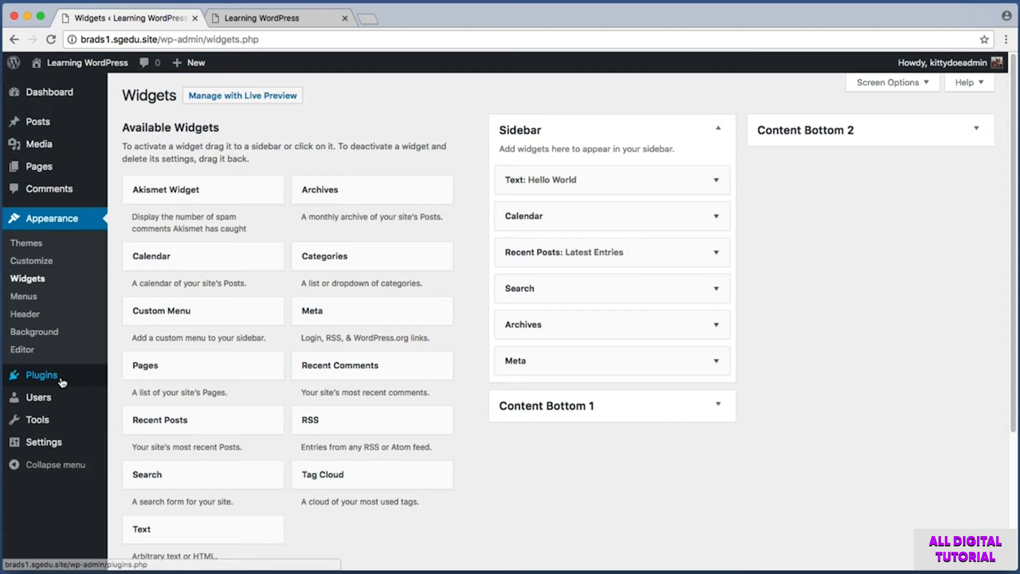
pyautogui.moveTo(45, 376)
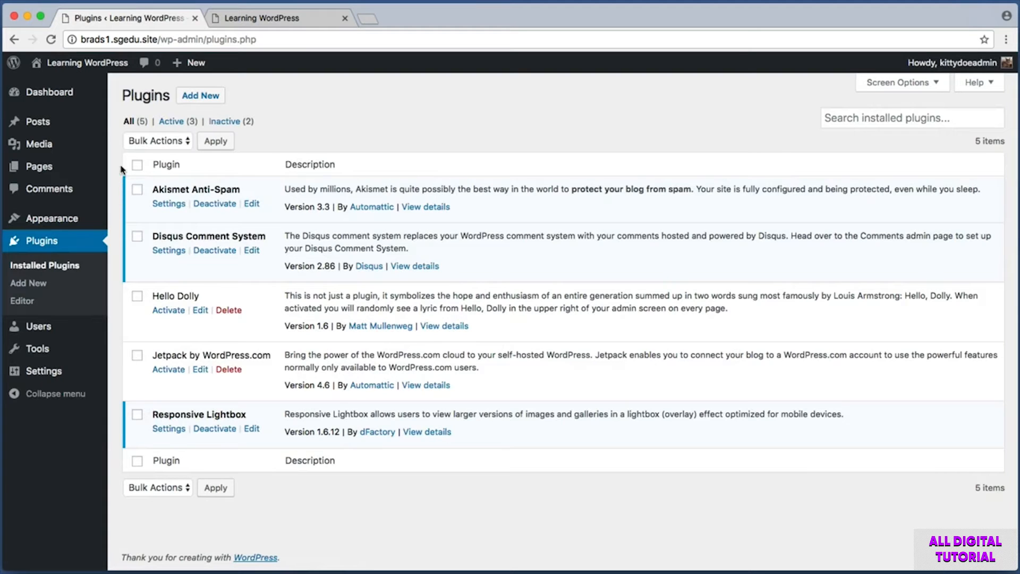
pyautogui.press('super+shift+4')
pyautogui.moveTo(170, 79); pyautogui.dragTo(270, 111)
pyautogui.click(190, 94)
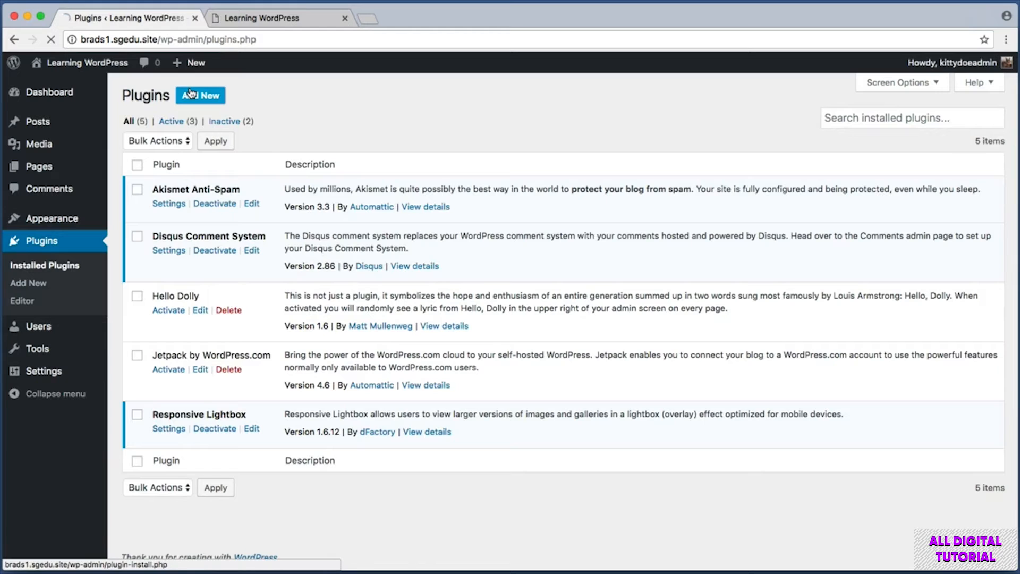
# Search the plugin directory for "category posts".
pyautogui.press('super+shift+4')
pyautogui.moveTo(789, 104); pyautogui.dragTo(1016, 176)
pyautogui.click(943, 132)
pyautogui.write('category posts')
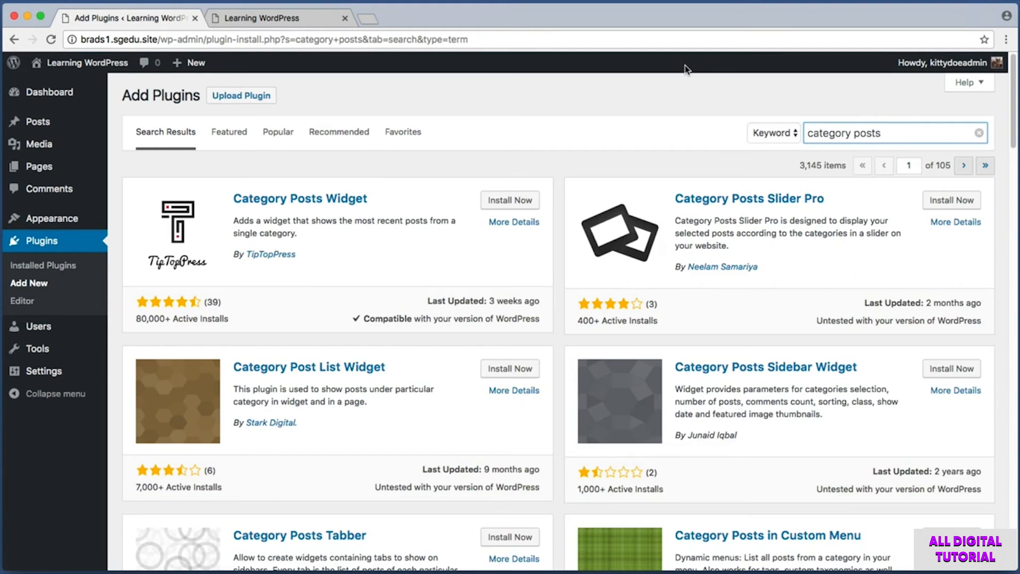
pyautogui.click(326, 174)
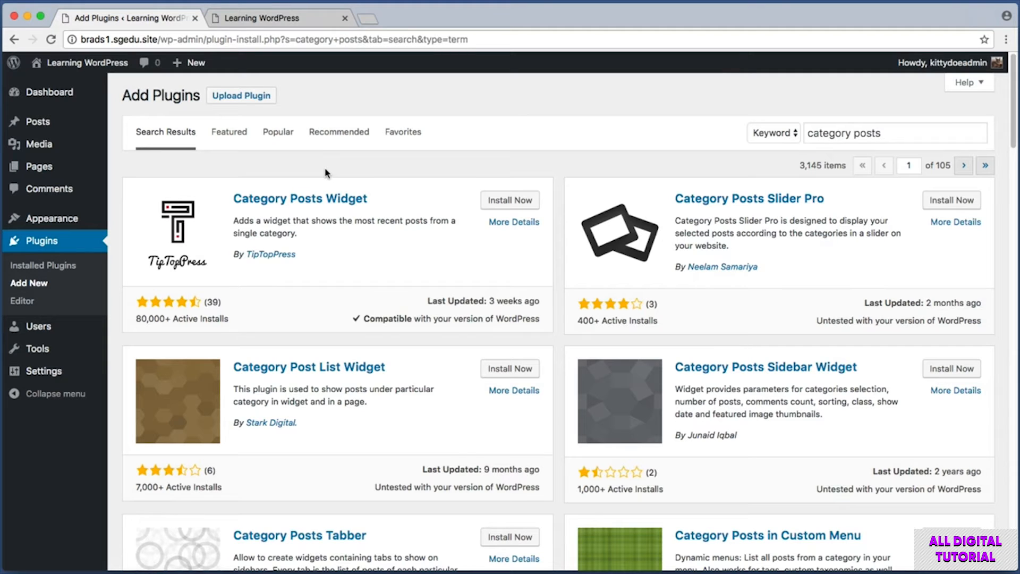
# Examine the Category Posts Widget plugin's details in the search results and install it.
pyautogui.press('super+shift+4')
pyautogui.moveTo(118, 162); pyautogui.dragTo(555, 343)
pyautogui.press('super+shift+4')
pyautogui.moveTo(229, 186); pyautogui.dragTo(379, 212)
pyautogui.press('super+shift+4')
pyautogui.moveTo(131, 311); pyautogui.dragTo(231, 319)
pyautogui.press('super+shift+4')
pyautogui.moveTo(465, 181); pyautogui.dragTo(543, 212)
pyautogui.click(530, 207)
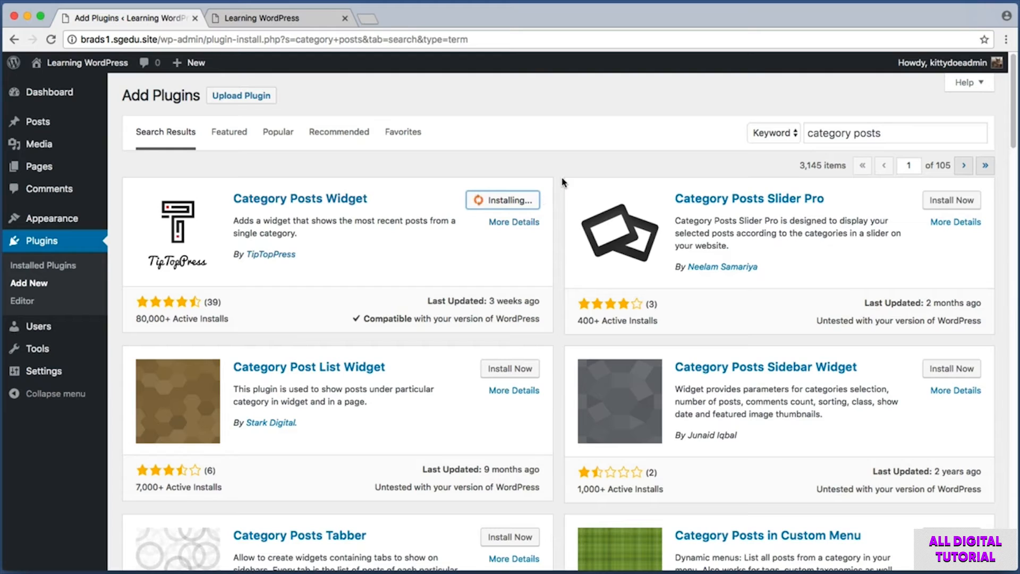
# Activate the newly installed Category Posts Widget plugin.
pyautogui.press('super+shift+4')
pyautogui.moveTo(483, 186); pyautogui.dragTo(551, 216)
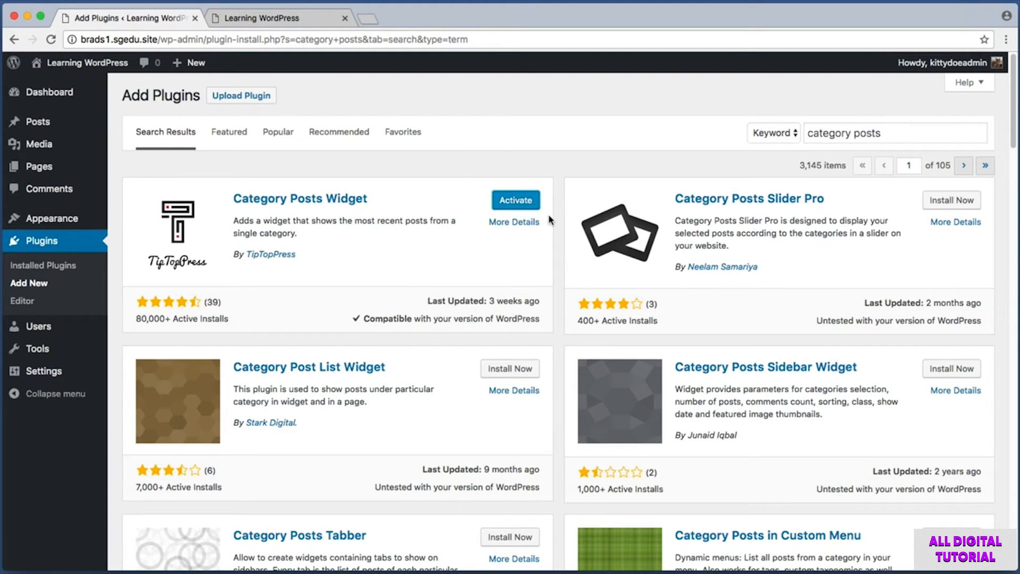
pyautogui.click(526, 206)
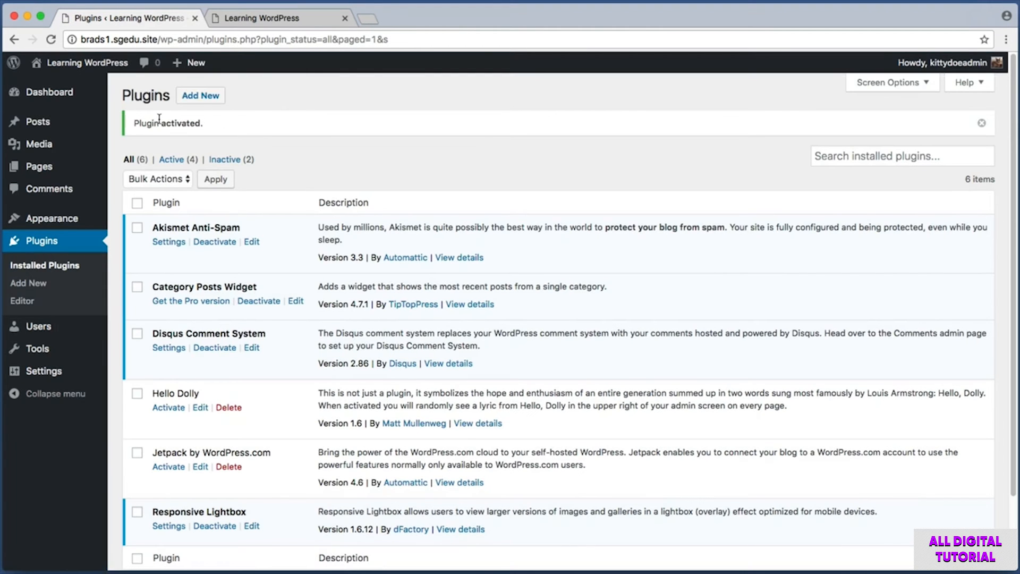
pyautogui.press('super+shift+4')
pyautogui.moveTo(110, 103); pyautogui.dragTo(270, 138)
# On the Widgets page, add a Category Posts widget to the Sidebar area between Calendar and Recent Posts.
pyautogui.moveTo(64, 222)
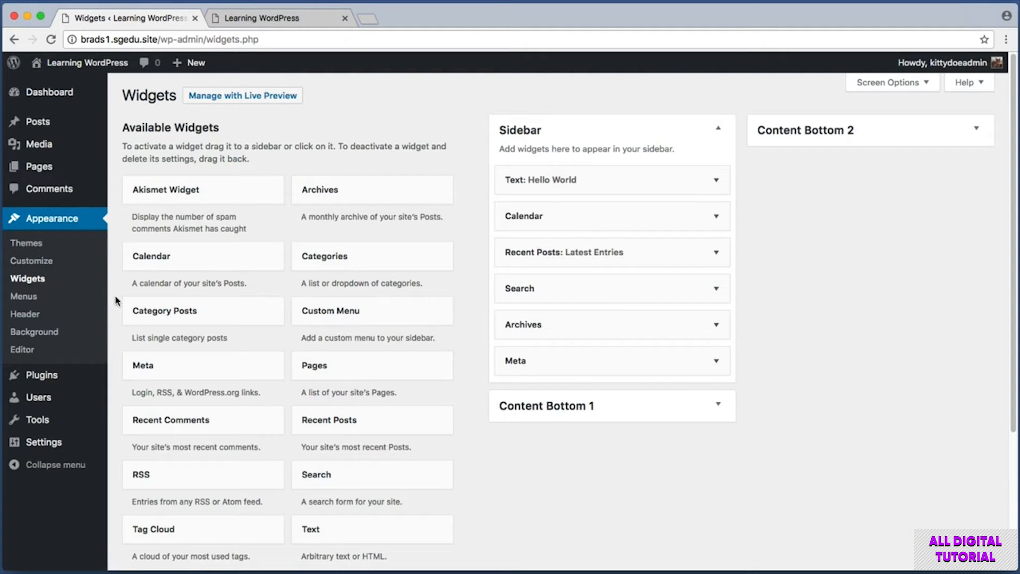
pyautogui.press('super+shift+4')
pyautogui.moveTo(122, 136); pyautogui.dragTo(477, 490)
pyautogui.press('super+shift+4')
pyautogui.moveTo(118, 292); pyautogui.dragTo(284, 333)
pyautogui.moveTo(187, 316); pyautogui.dragTo(569, 254)
# Expand the Category Posts widget's title settings and set the title to "Latest Recipes".
pyautogui.press('super+shift+4')
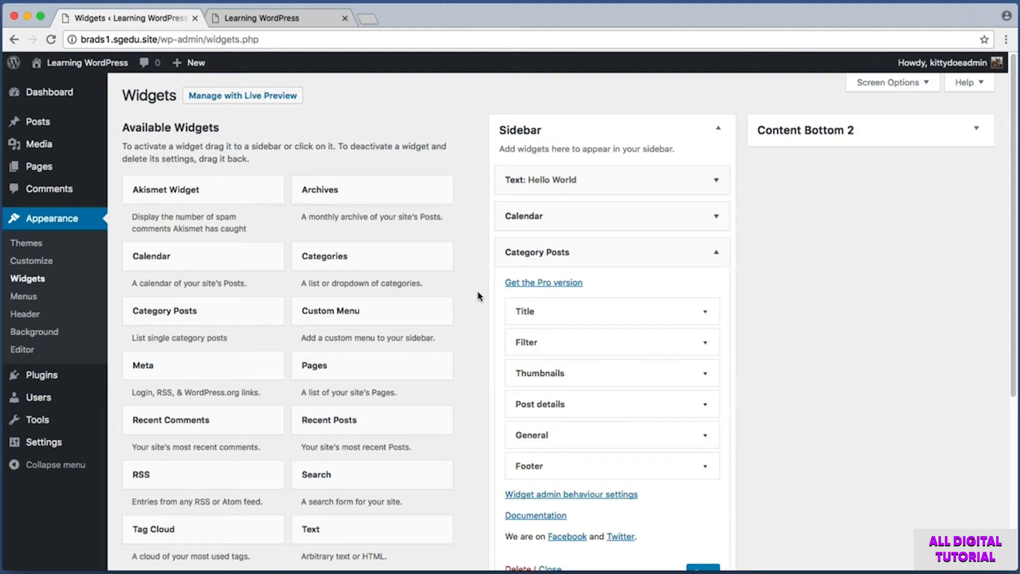
pyautogui.moveTo(504, 293); pyautogui.dragTo(730, 454)
pyautogui.press('super+shift+4')
pyautogui.moveTo(494, 291); pyautogui.dragTo(731, 333)
pyautogui.click(706, 315)
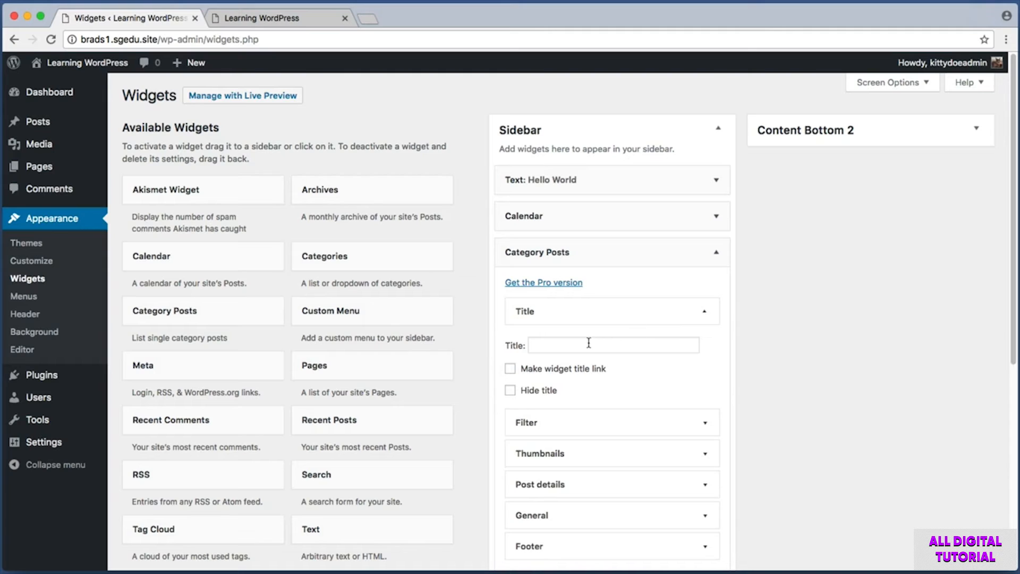
pyautogui.click(564, 347)
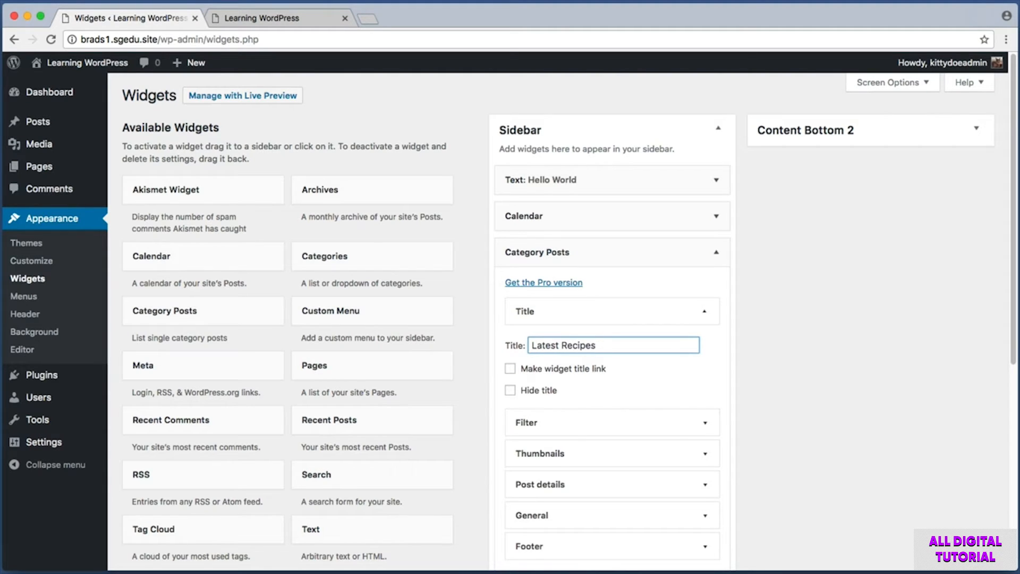
# Expand the Category Posts widget's filter settings and set the category to Recipes.
pyautogui.scroll(-1, 568, 337)
pyautogui.press('super+shift+4')
pyautogui.moveTo(494, 381); pyautogui.dragTo(734, 409)
pyautogui.click(705, 399)
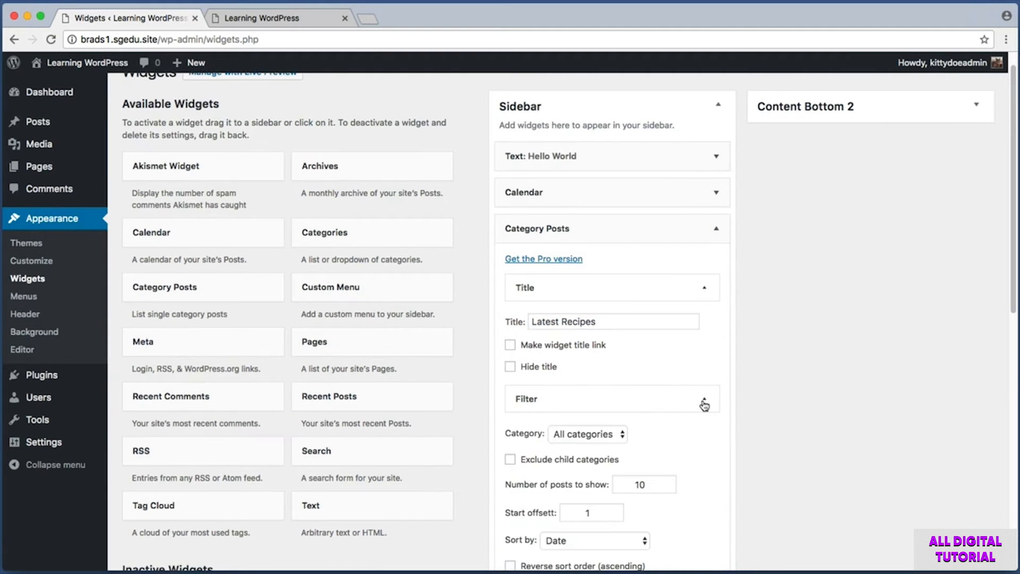
pyautogui.press('super+shift+4')
pyautogui.moveTo(492, 415); pyautogui.dragTo(658, 457)
pyautogui.click(608, 435)
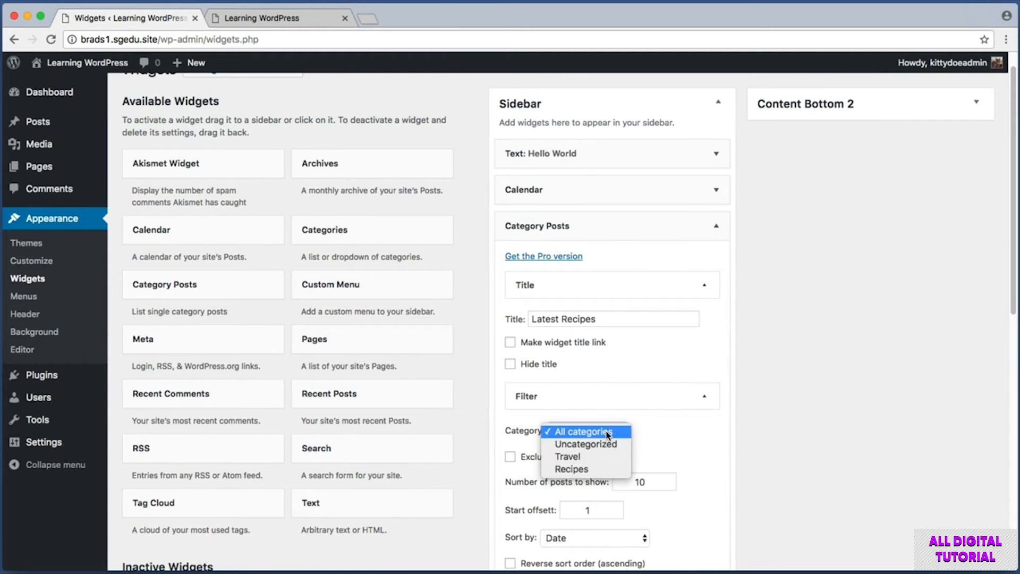
pyautogui.click(604, 470)
# Set the Category Posts widget's number of posts to show to 5.
pyautogui.press('super+shift+4')
pyautogui.moveTo(493, 464); pyautogui.dragTo(693, 494)
pyautogui.doubleClick(642, 482)
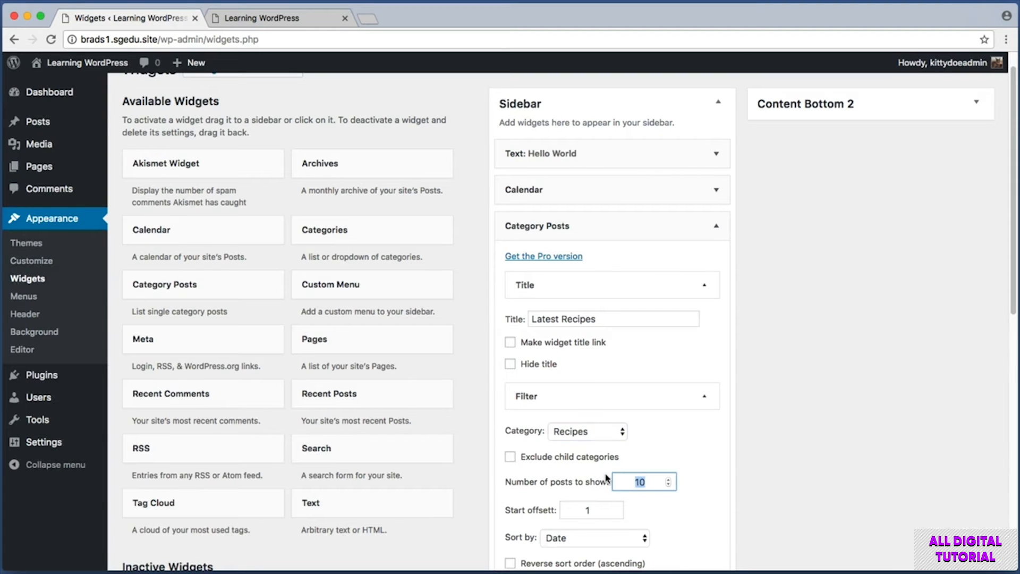
pyautogui.write('5')
pyautogui.click(835, 428)
# Review the remaining Category Posts widget options and save the widget.
pyautogui.scroll(-4, 834, 428)
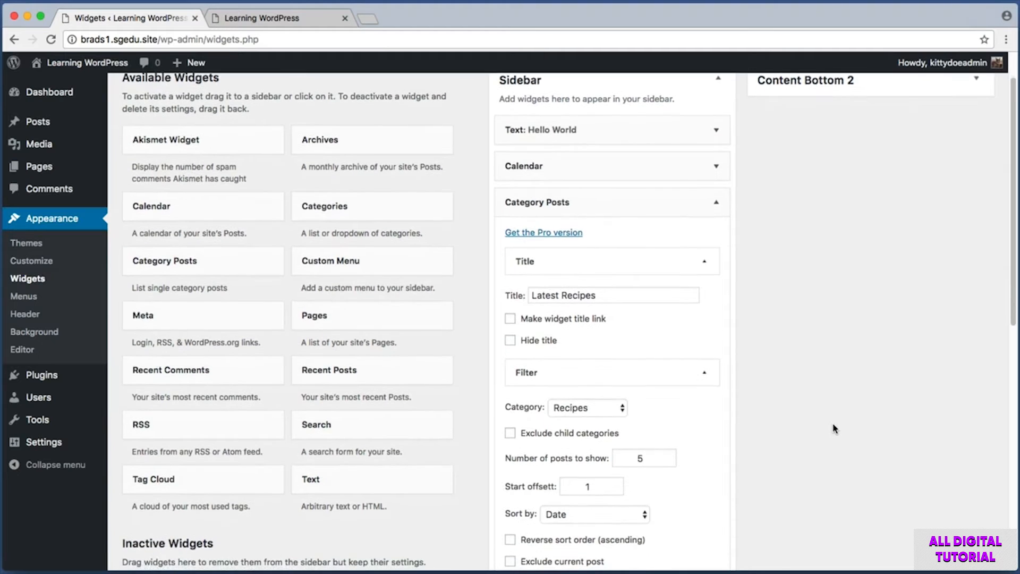
pyautogui.scroll(-5, 834, 428)
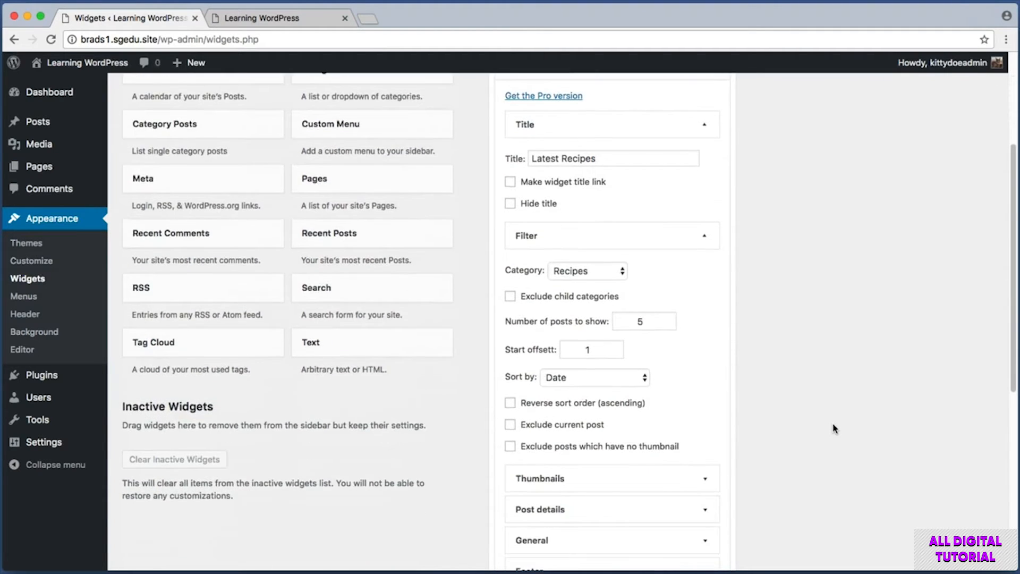
pyautogui.press('super+shift+4')
pyautogui.moveTo(493, 365); pyautogui.dragTo(733, 490)
pyautogui.scroll(-5, 754, 439)
pyautogui.press('super+shift+4')
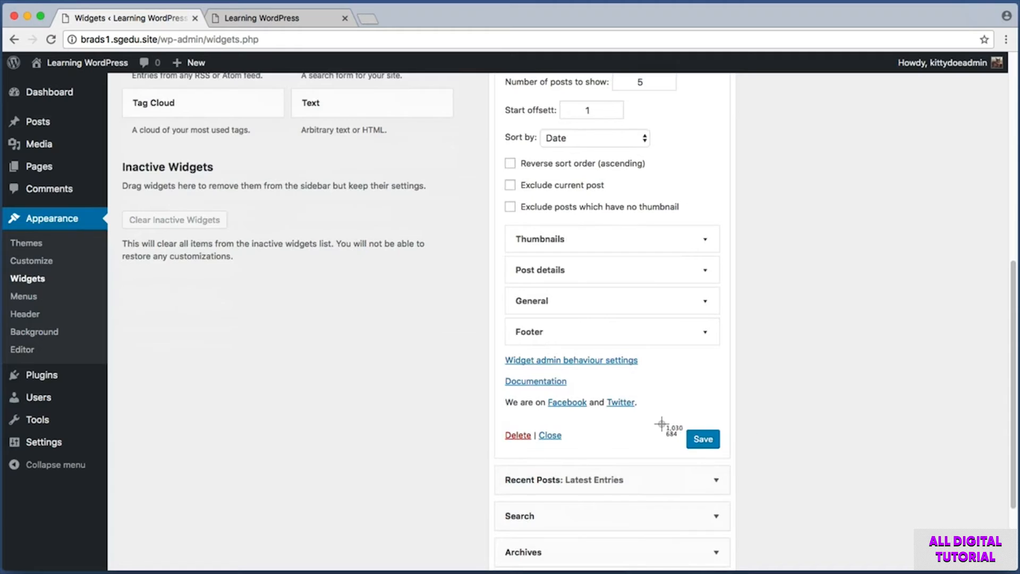
pyautogui.moveTo(668, 421); pyautogui.dragTo(742, 458)
pyautogui.click(715, 445)
# Reload the homepage and examine the recipe links in the Latest Recipes widget in the sidebar.
pyautogui.click(248, 19)
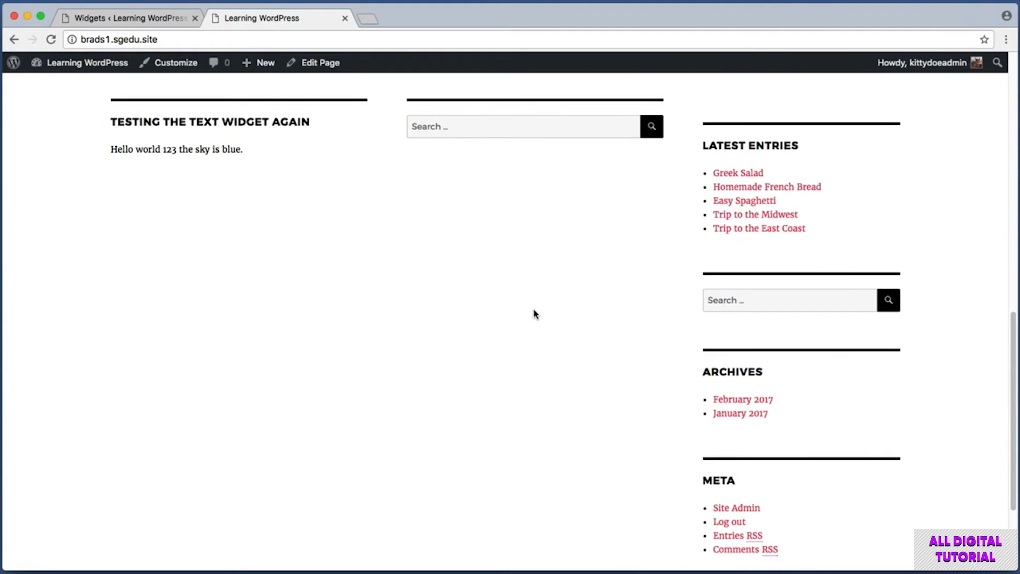
pyautogui.scroll(2, 641, 349)
pyautogui.scroll(2, 640, 348)
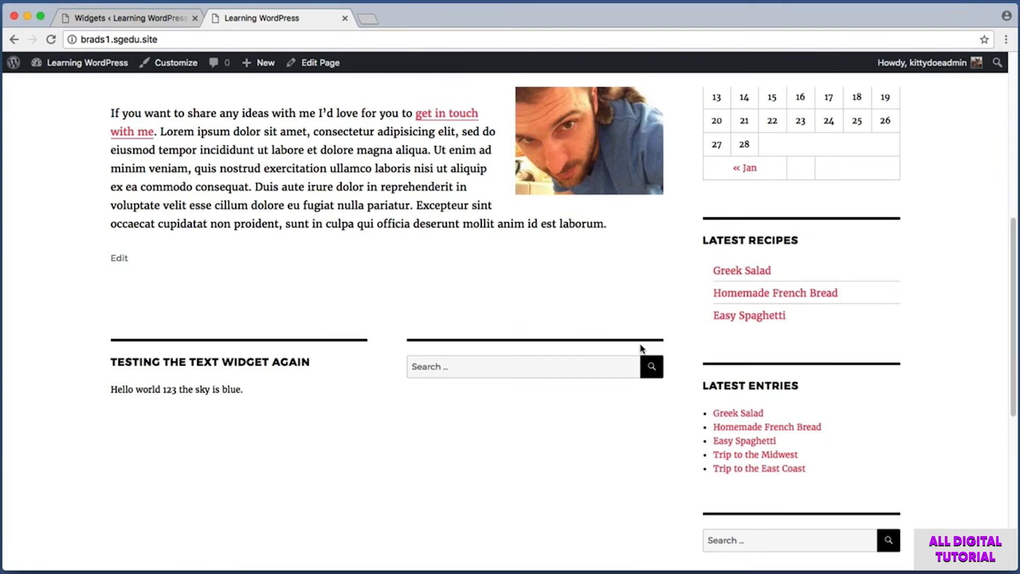
pyautogui.press('super+shift+4')
pyautogui.moveTo(694, 214); pyautogui.dragTo(946, 345)
pyautogui.press('Escape')
pyautogui.press('super+shift+4')
pyautogui.moveTo(707, 255); pyautogui.dragTo(881, 335)
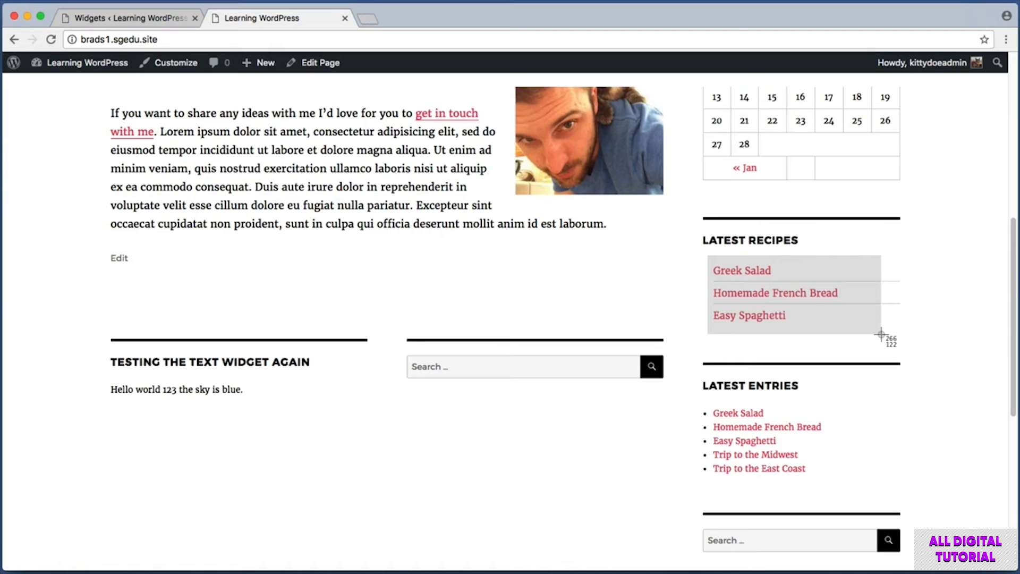
pyautogui.moveTo(881, 334); pyautogui.dragTo(880, 336)
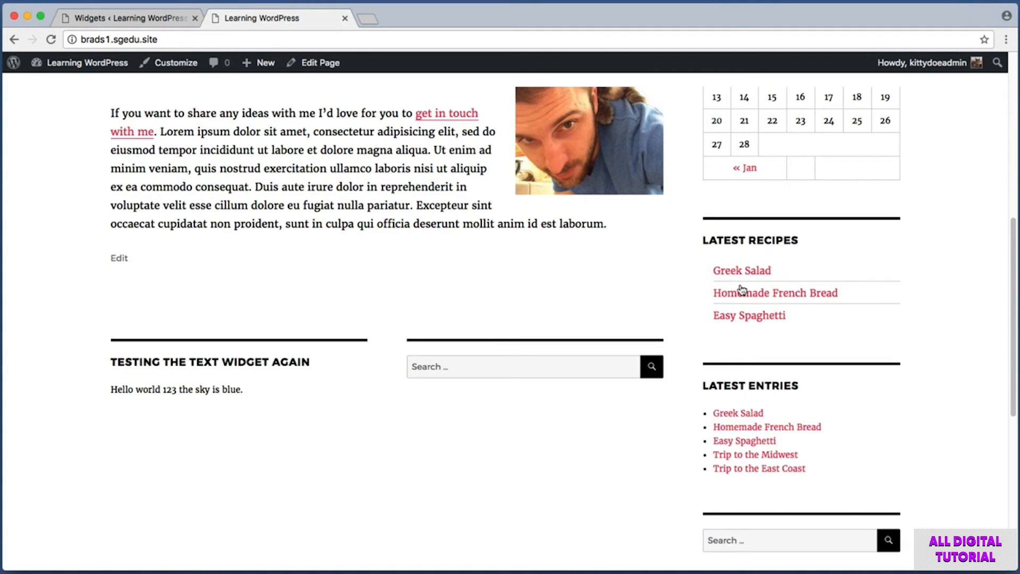
pyautogui.press('super+shift+4')
pyautogui.moveTo(701, 250); pyautogui.dragTo(854, 347)
# Open the Homemade French Bread post from the Latest Recipes widget and view its page.
pyautogui.click(751, 296)
pyautogui.press('super+shift+4')
pyautogui.moveTo(87, 268); pyautogui.dragTo(578, 329)
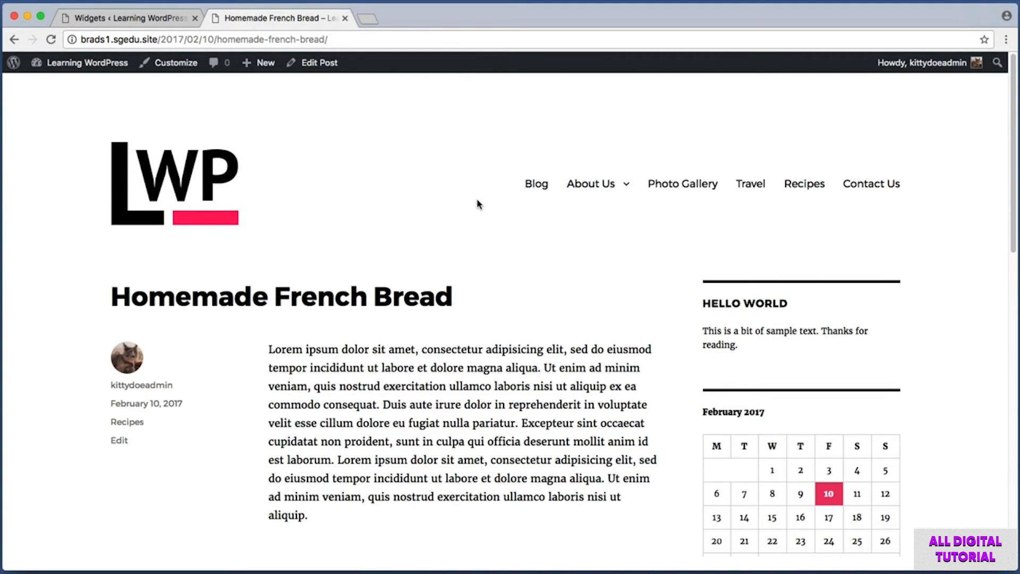
pyautogui.press('super+shift+4')
pyautogui.moveTo(701, 234); pyautogui.dragTo(903, 276)
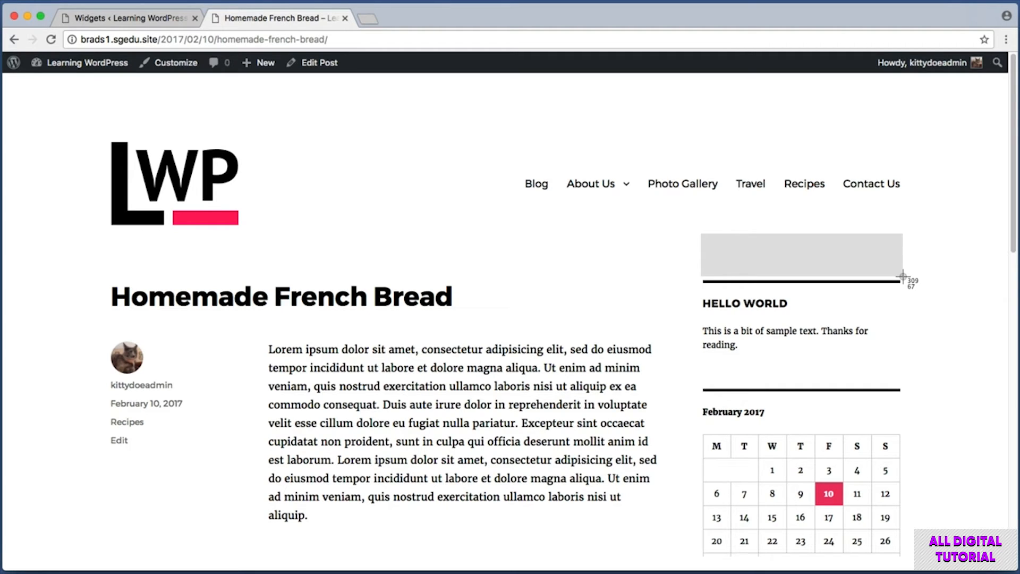
pyautogui.moveTo(903, 277); pyautogui.dragTo(903, 277)
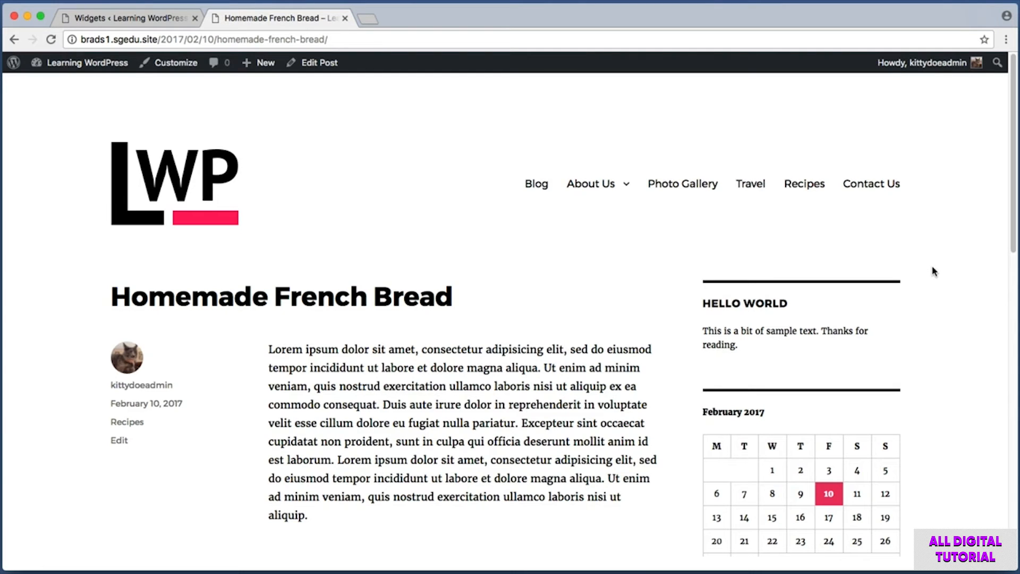
# Return to the WordPress admin and open the list of installed plugins.
pyautogui.click(154, 18)
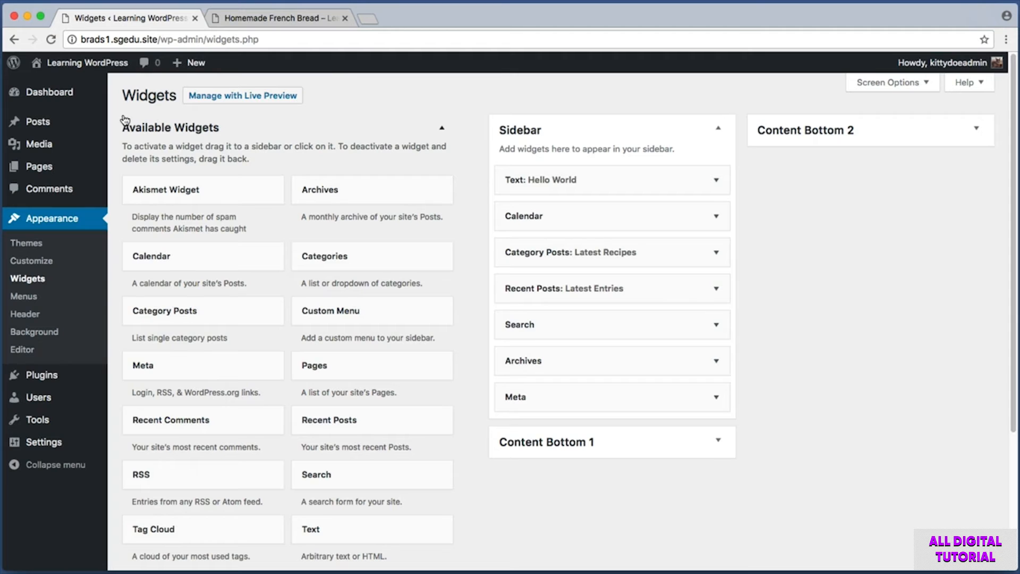
pyautogui.press('shift+super+4')
pyautogui.moveTo(129, 120); pyautogui.dragTo(4, 448)
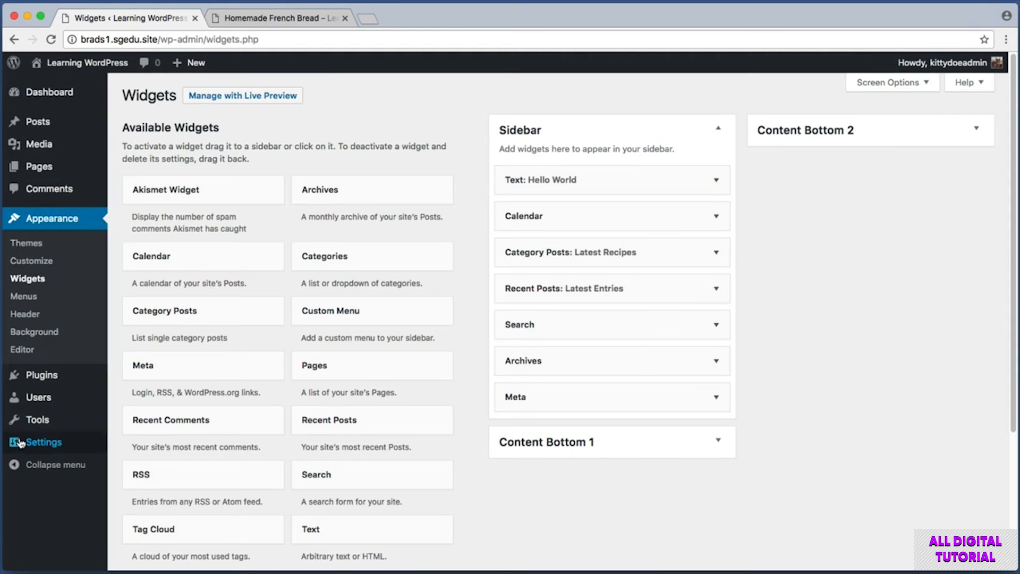
pyautogui.moveTo(41, 381)
pyautogui.click(51, 376)
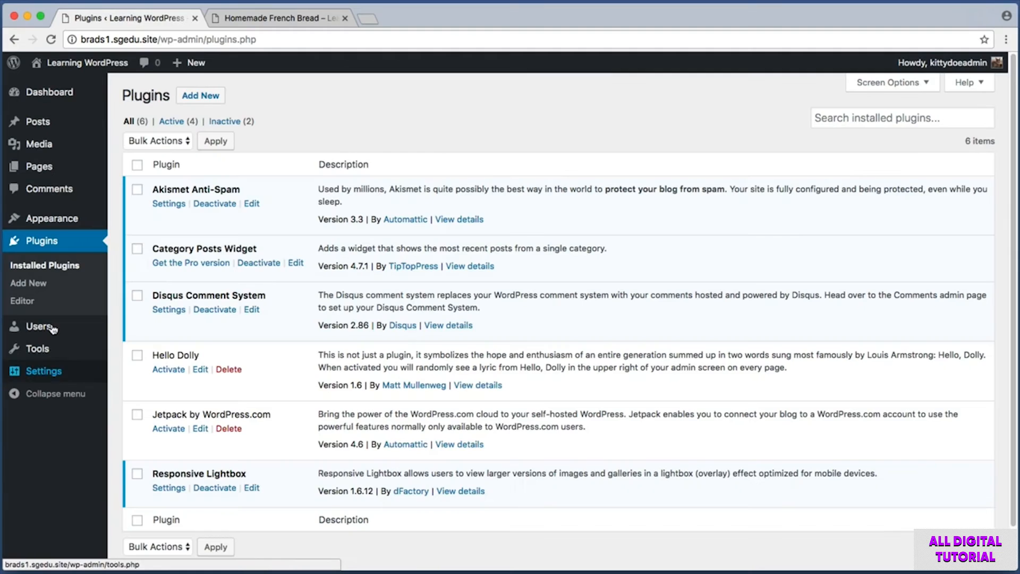
pyautogui.press('shift+super+4')
pyautogui.moveTo(171, 80); pyautogui.dragTo(228, 106)
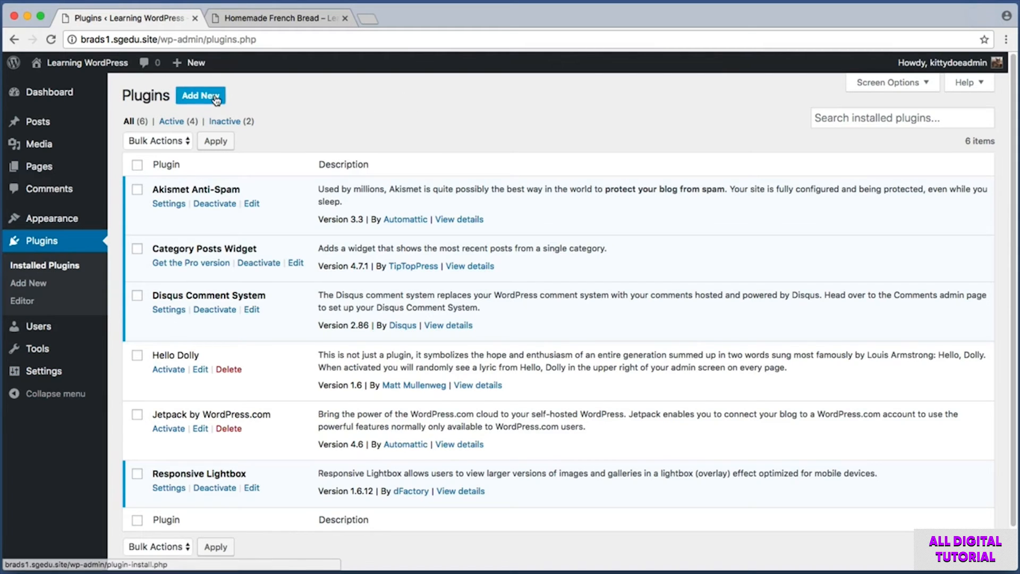
# Start adding a new plugin and search the plugin directory for "simple social icons".
pyautogui.click(213, 97)
pyautogui.press('shift+super+4')
pyautogui.moveTo(788, 103); pyautogui.dragTo(975, 157)
pyautogui.click(892, 137)
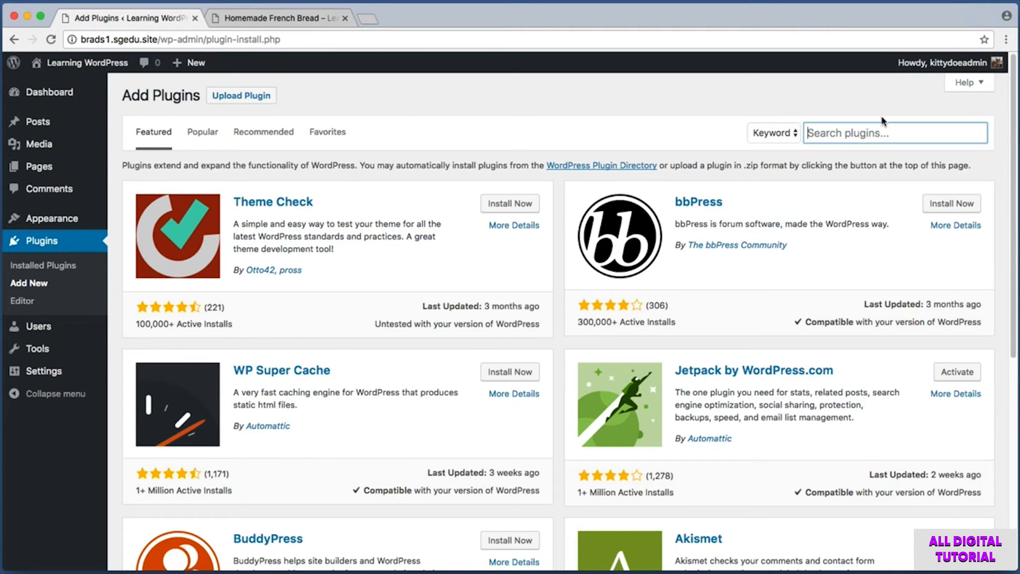
pyautogui.write('simple socia')
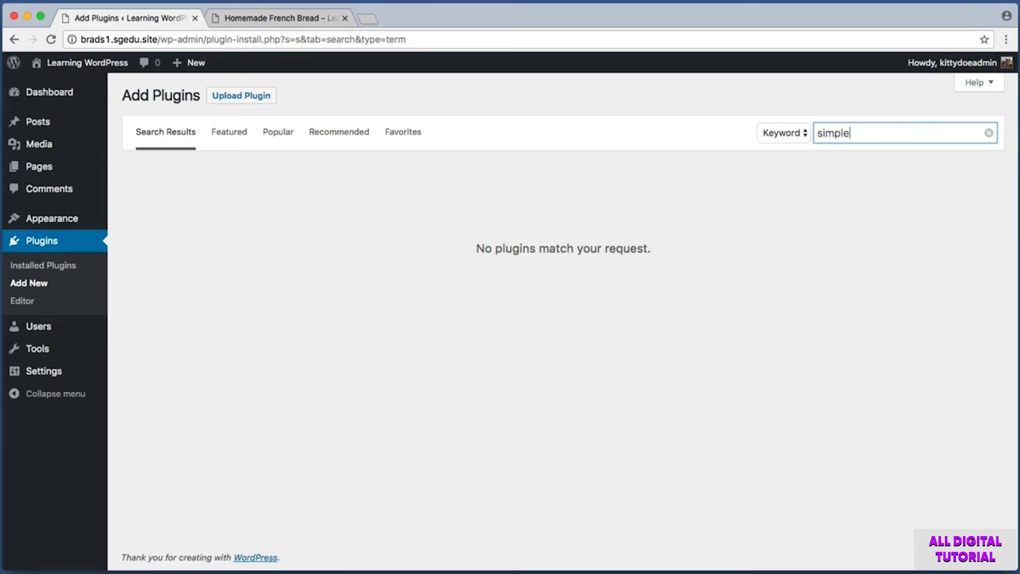
pyautogui.write('l icons')
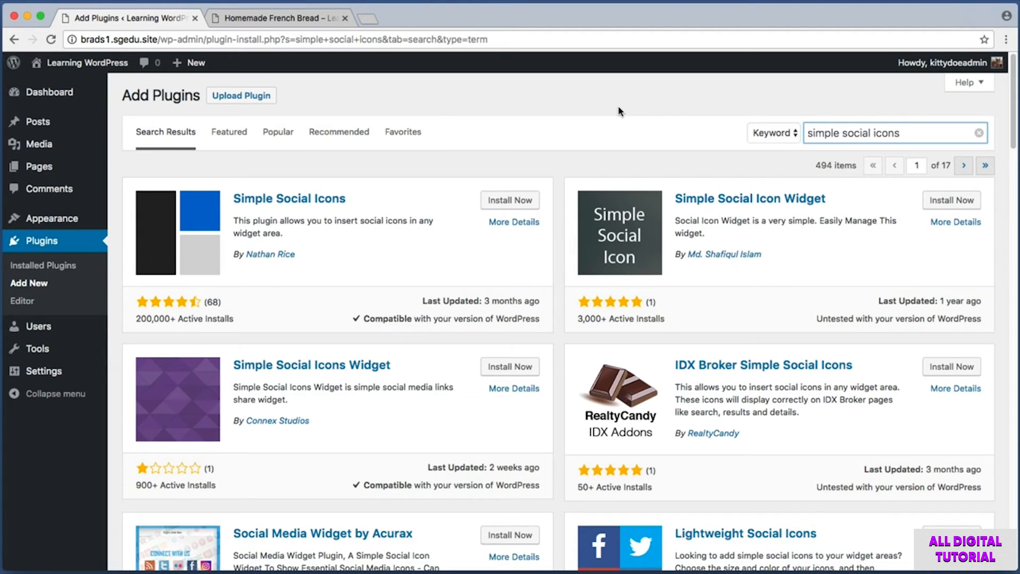
# Install the Simple Social Icons plugin, the one with 200,000+ active installs.
pyautogui.press('super+shift+4')
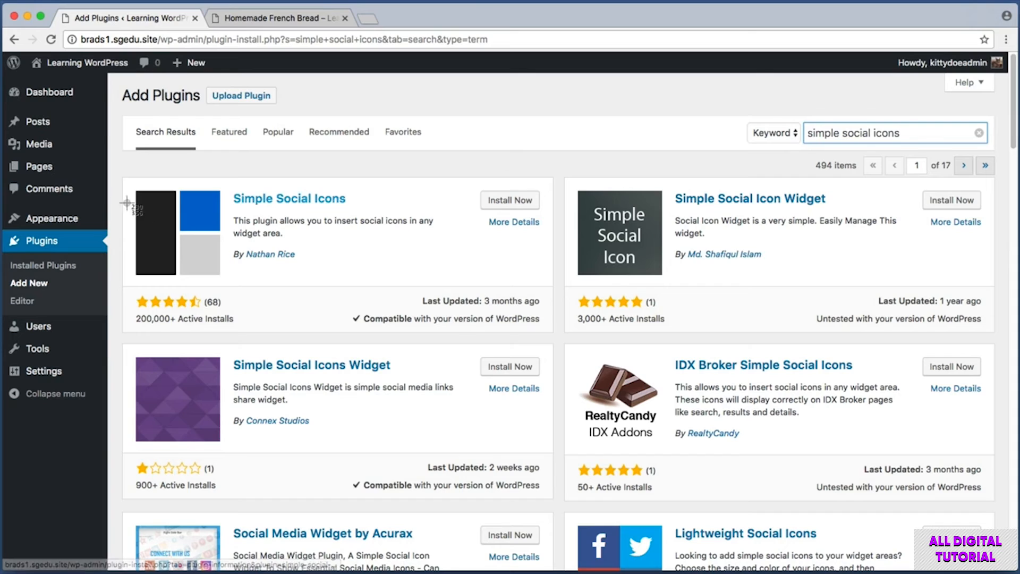
pyautogui.moveTo(110, 155); pyautogui.dragTo(559, 339)
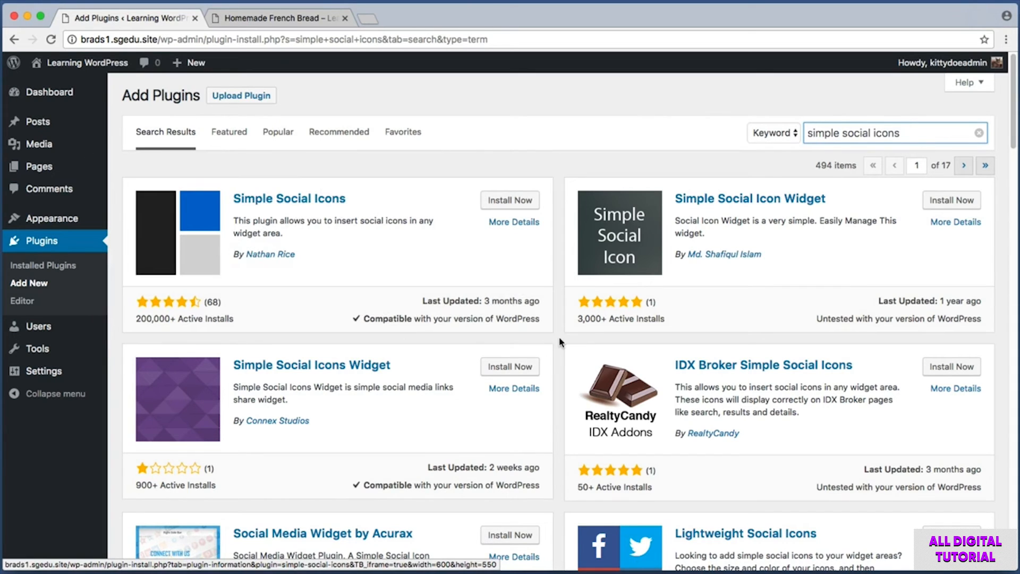
pyautogui.press('super+shift+4')
pyautogui.moveTo(124, 307); pyautogui.dragTo(258, 328)
pyautogui.press('super+shift+4')
pyautogui.moveTo(467, 182); pyautogui.dragTo(554, 213)
pyautogui.click(533, 211)
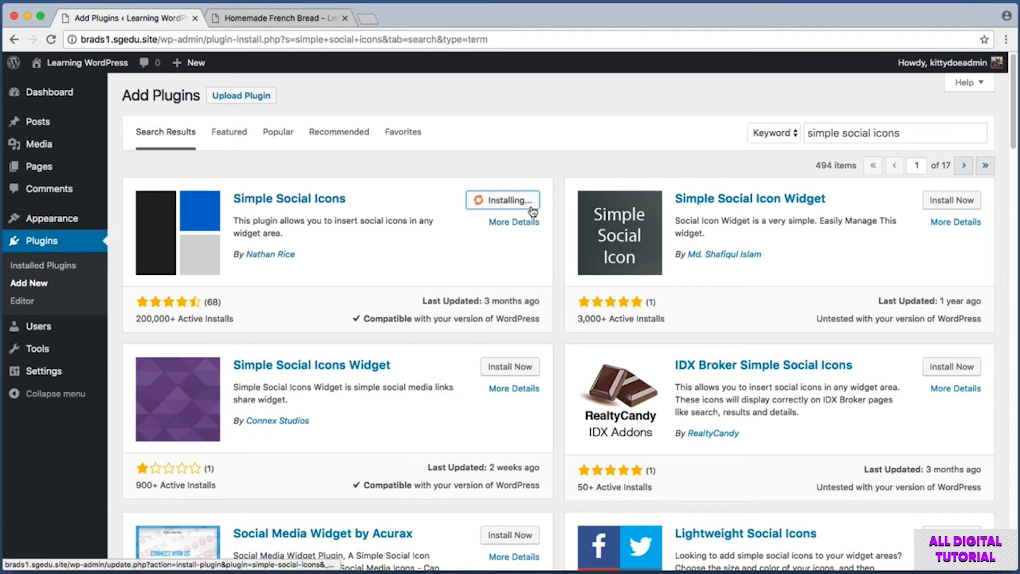
# Activate the Simple Social Icons plugin.
pyautogui.press('super+shift+4')
pyautogui.moveTo(486, 177); pyautogui.dragTo(554, 215)
pyautogui.click(523, 204)
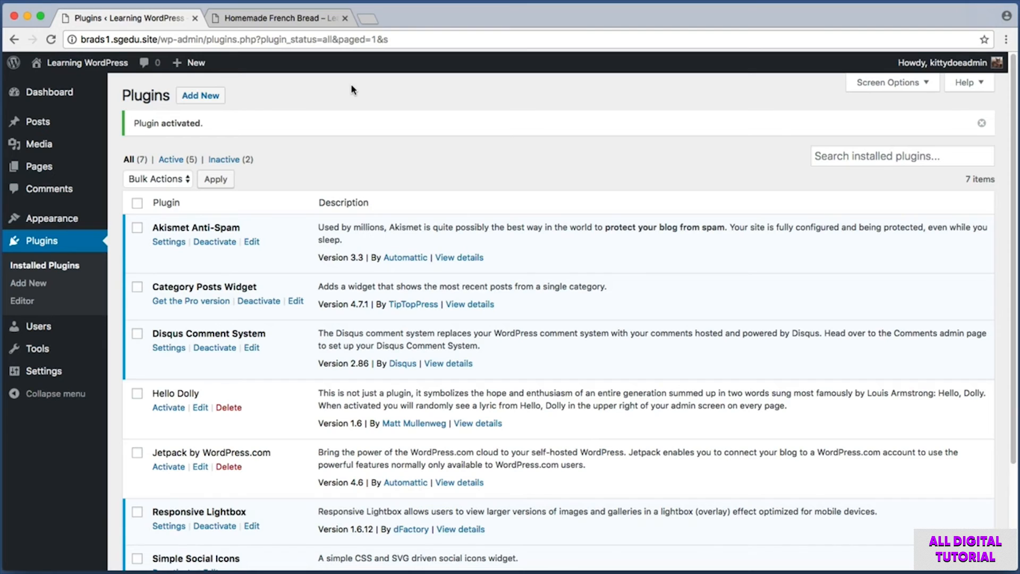
# Open the site's Widgets screen and look over the available widgets.
pyautogui.press('super+shift+4')
pyautogui.moveTo(140, 83); pyautogui.dragTo(1, 315)
pyautogui.moveTo(54, 222)
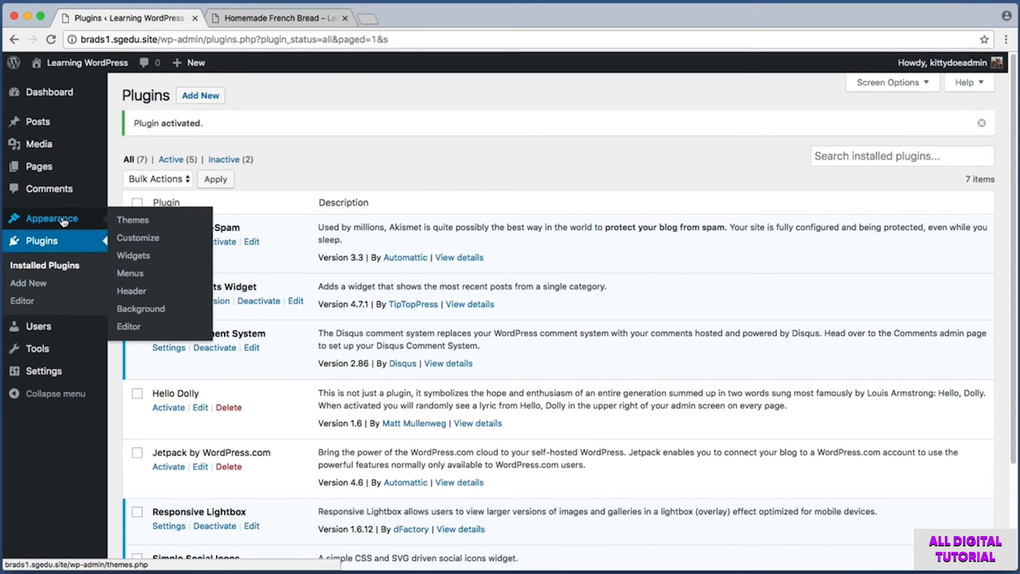
pyautogui.click(152, 260)
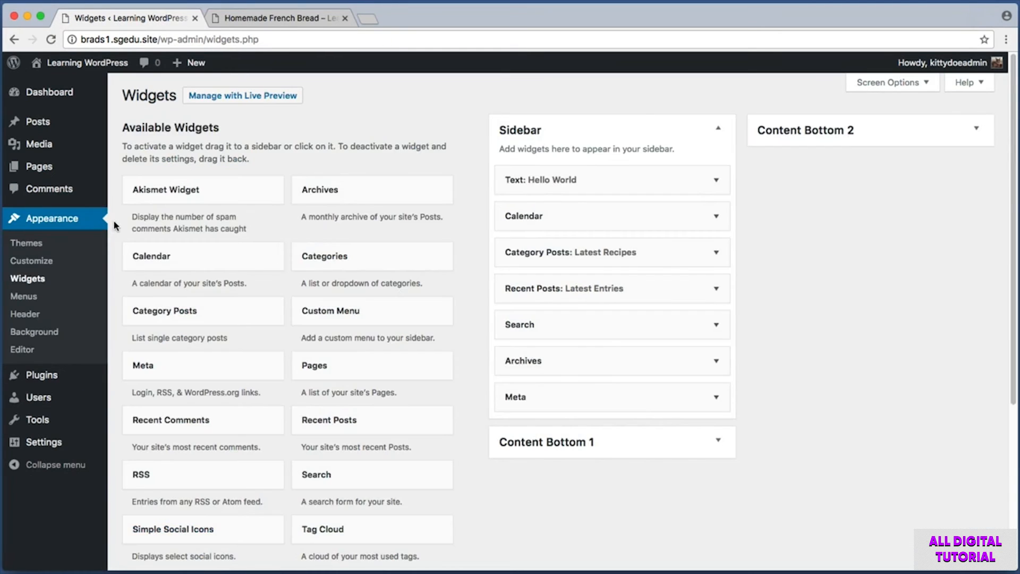
pyautogui.press('super+shift+4')
pyautogui.moveTo(114, 117); pyautogui.dragTo(473, 557)
# Add the Simple Social Icons widget to the Sidebar above the Hello World text widget.
pyautogui.press('super+shift+4')
pyautogui.moveTo(115, 507); pyautogui.dragTo(286, 561)
pyautogui.moveTo(182, 540); pyautogui.dragTo(558, 189)
pyautogui.click(530, 224)
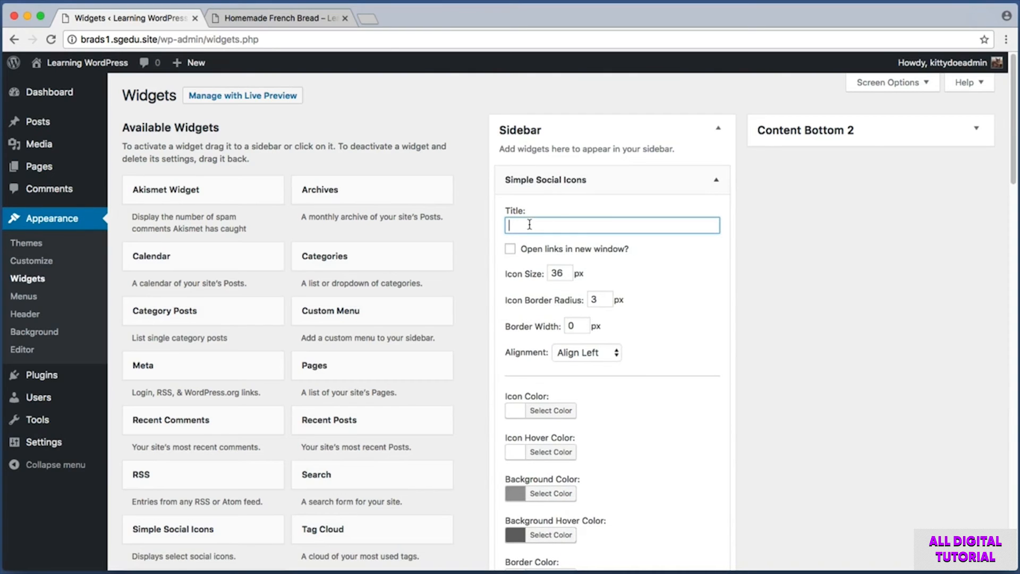
pyautogui.write('Follow  Me')
pyautogui.press('super+a')
pyautogui.write('Get Social')
pyautogui.press('super+a')
pyautogui.press('BackSpace')
# Review the Simple Social Icons widget's title, size, alignment and color settings and its list of social network URI fields.
pyautogui.press('super+shift+4')
pyautogui.moveTo(496, 196); pyautogui.dragTo(753, 241)
pyautogui.press('super+shift+4')
pyautogui.moveTo(490, 255); pyautogui.dragTo(657, 378)
pyautogui.scroll(-5, 566, 375)
pyautogui.press('super+shift+4')
pyautogui.moveTo(487, 261); pyautogui.dragTo(621, 524)
pyautogui.scroll(-1, 886, 268)
pyautogui.scroll(-9, 886, 268)
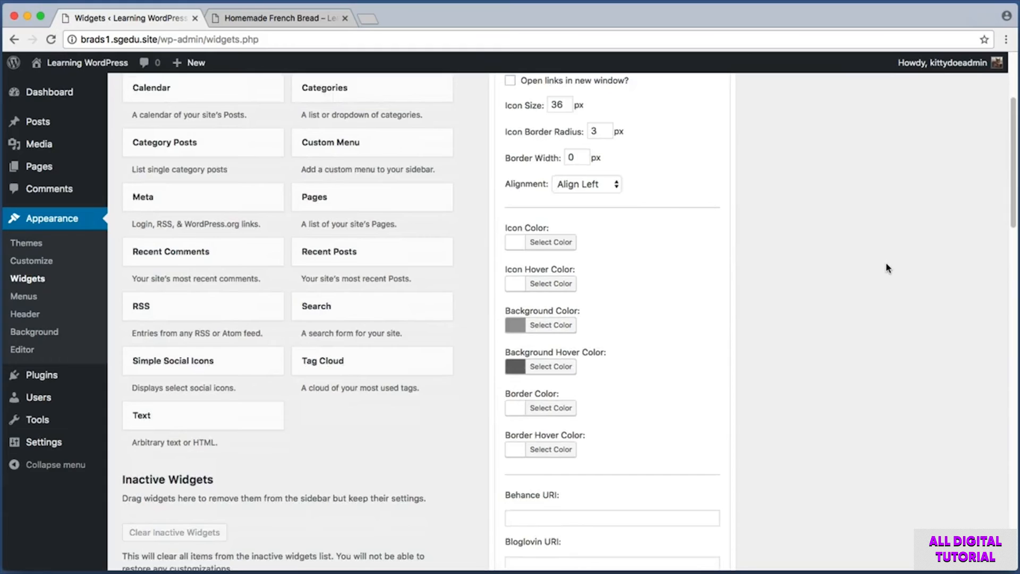
pyautogui.scroll(-4, 887, 266)
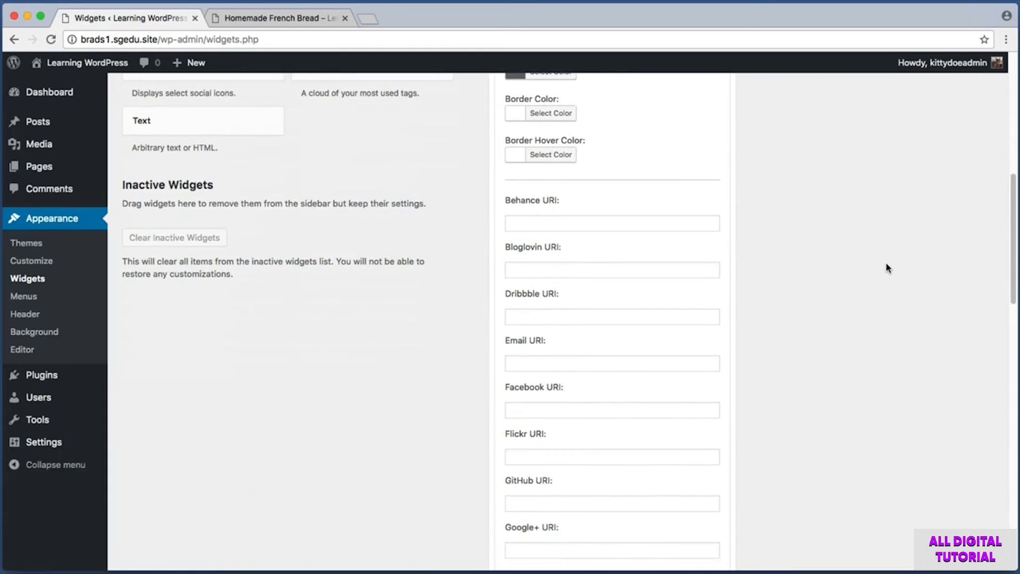
pyautogui.press('super+shift+4')
pyautogui.moveTo(499, 187); pyautogui.dragTo(752, 522)
# Paste the Facebook page address into the Simple Social Icons widget's Facebook URI field.
pyautogui.press('super+shift+4')
pyautogui.moveTo(489, 378); pyautogui.dragTo(775, 428)
pyautogui.click(555, 410)
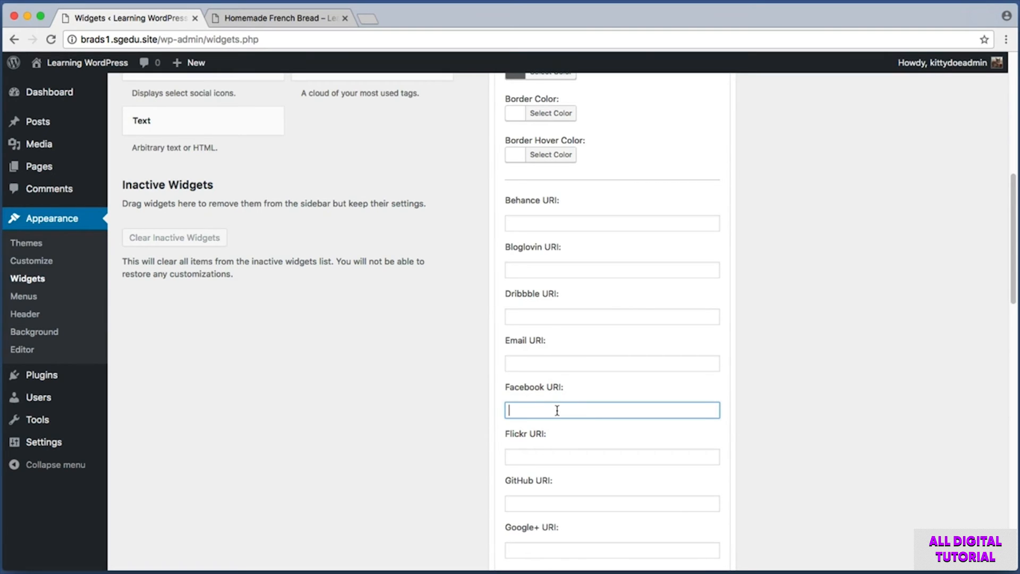
pyautogui.rightClick(538, 412)
pyautogui.click(564, 472)
pyautogui.moveTo(658, 410); pyautogui.dragTo(395, 401)
pyautogui.click(463, 410)
pyautogui.scroll(-4, 441, 396)
pyautogui.press('super+shift+4')
pyautogui.moveTo(499, 330); pyautogui.dragTo(598, 516)
pyautogui.scroll(-4, 508, 467)
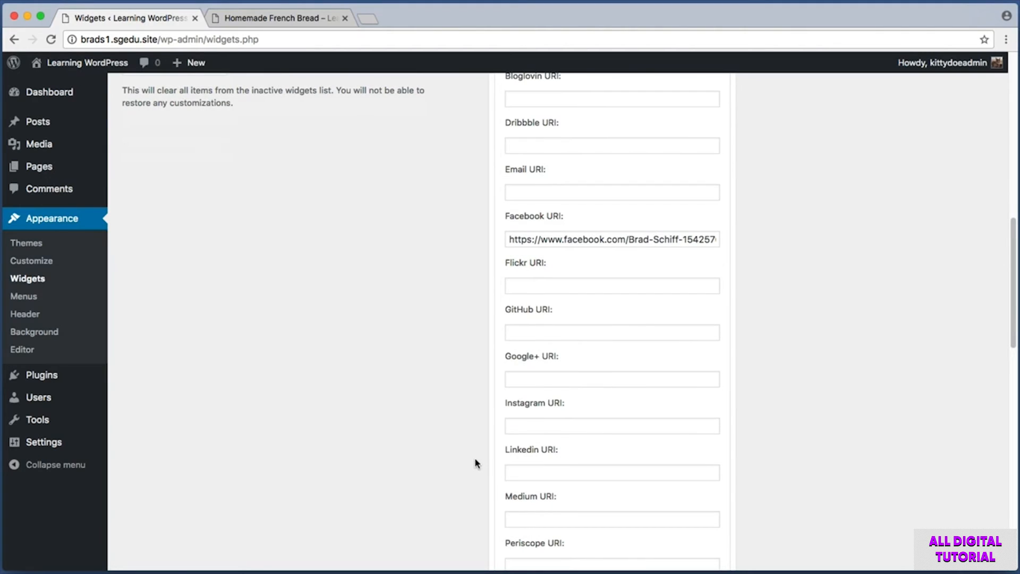
pyautogui.scroll(-1, 476, 463)
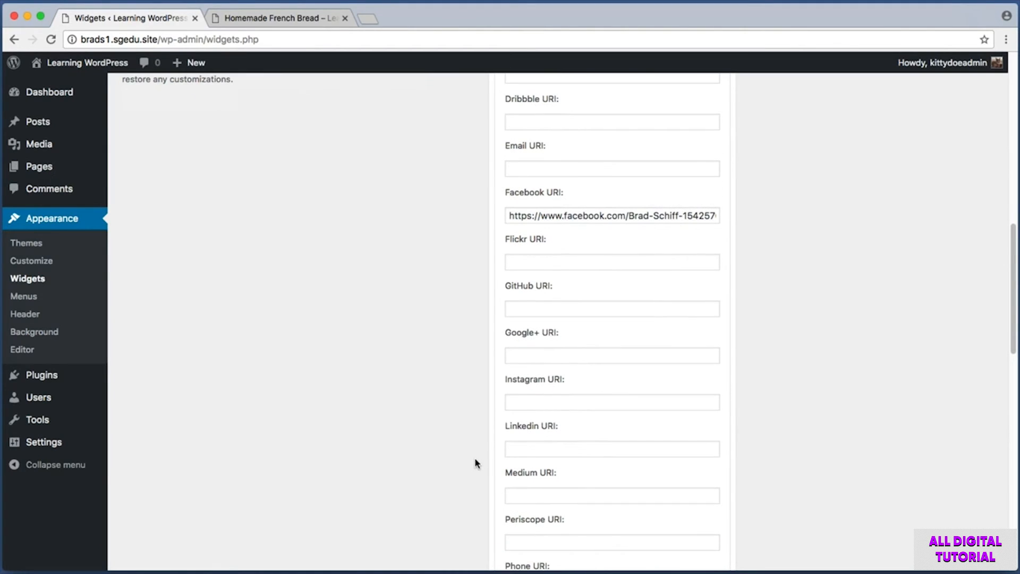
pyautogui.scroll(-12, 477, 463)
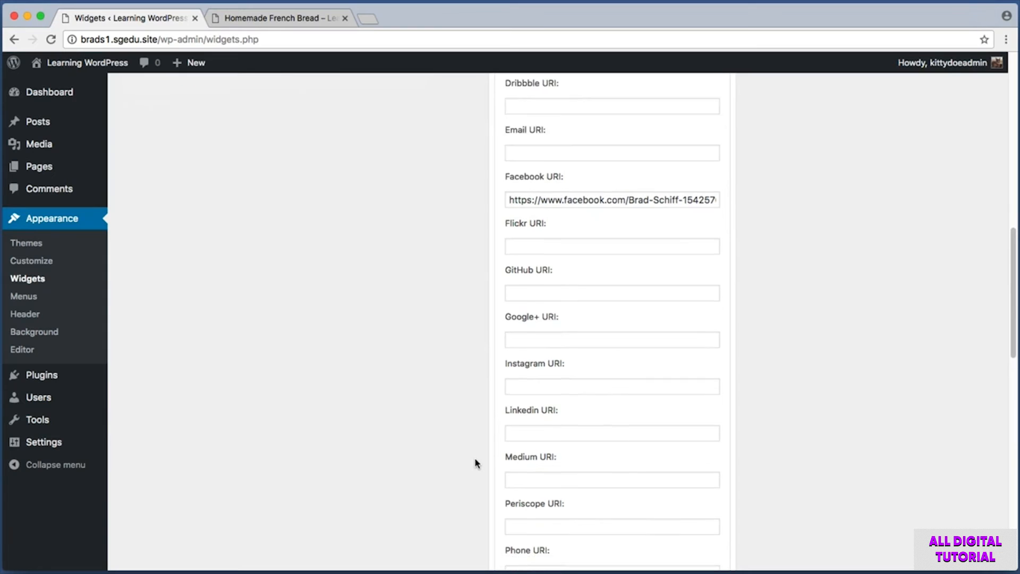
pyautogui.scroll(-8, 477, 463)
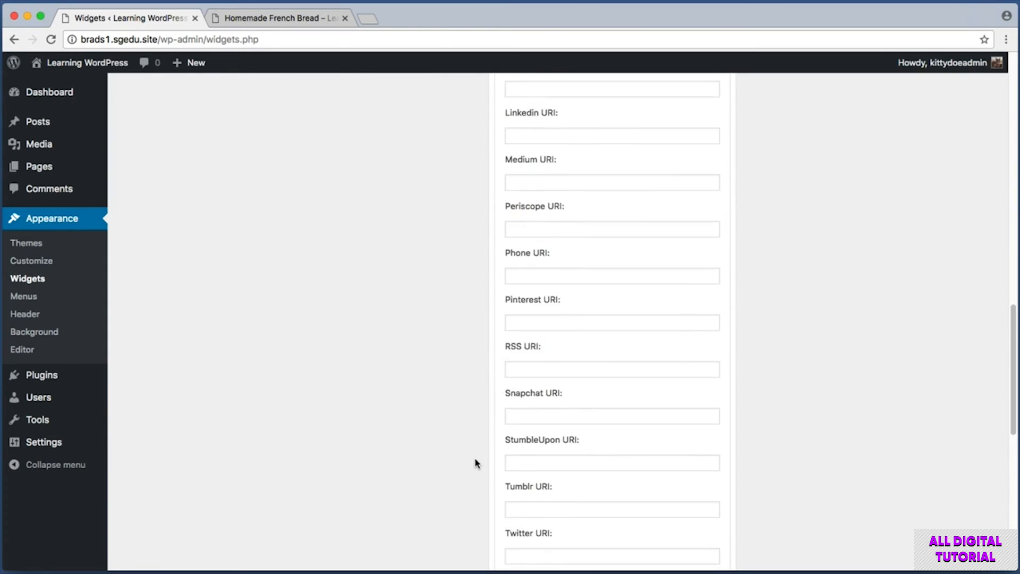
pyautogui.scroll(-3, 476, 463)
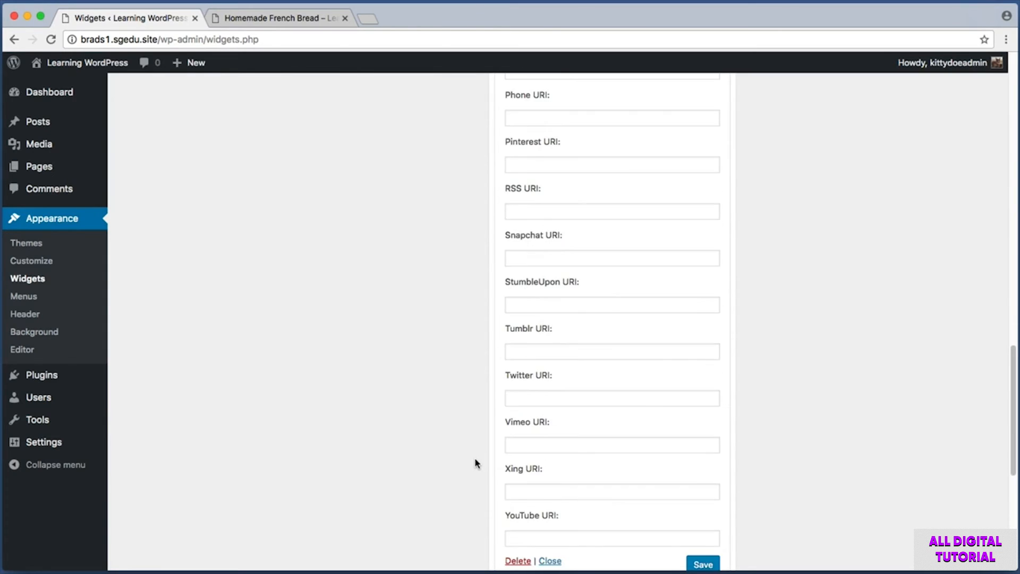
pyautogui.press('super+shift+4')
pyautogui.moveTo(486, 360); pyautogui.dragTo(811, 424)
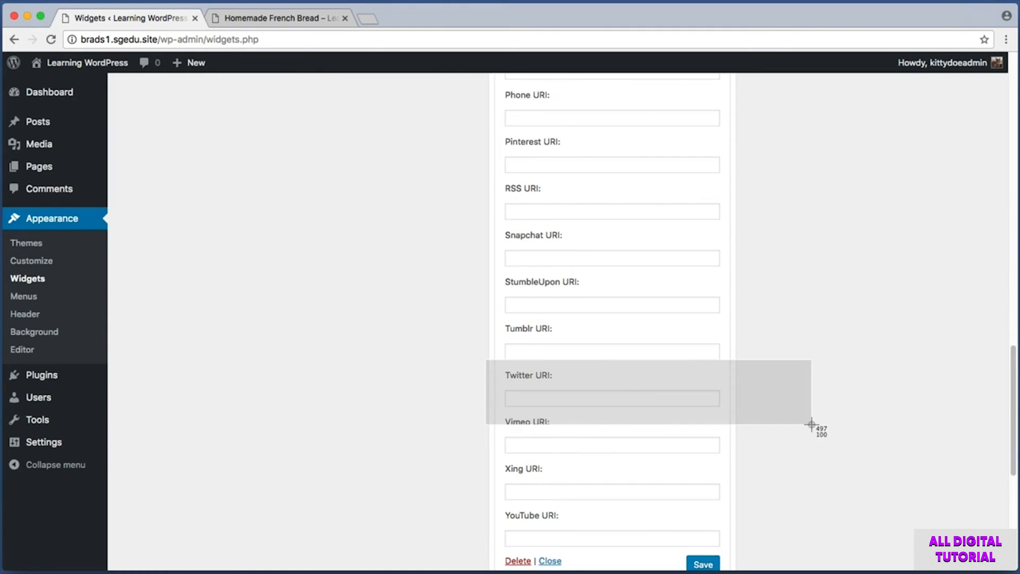
pyautogui.click(542, 399)
pyautogui.rightClick(542, 398)
pyautogui.click(575, 463)
pyautogui.scroll(-2, 531, 457)
pyautogui.press('super+shift+4')
pyautogui.moveTo(501, 470); pyautogui.dragTo(638, 493)
pyautogui.click(527, 501)
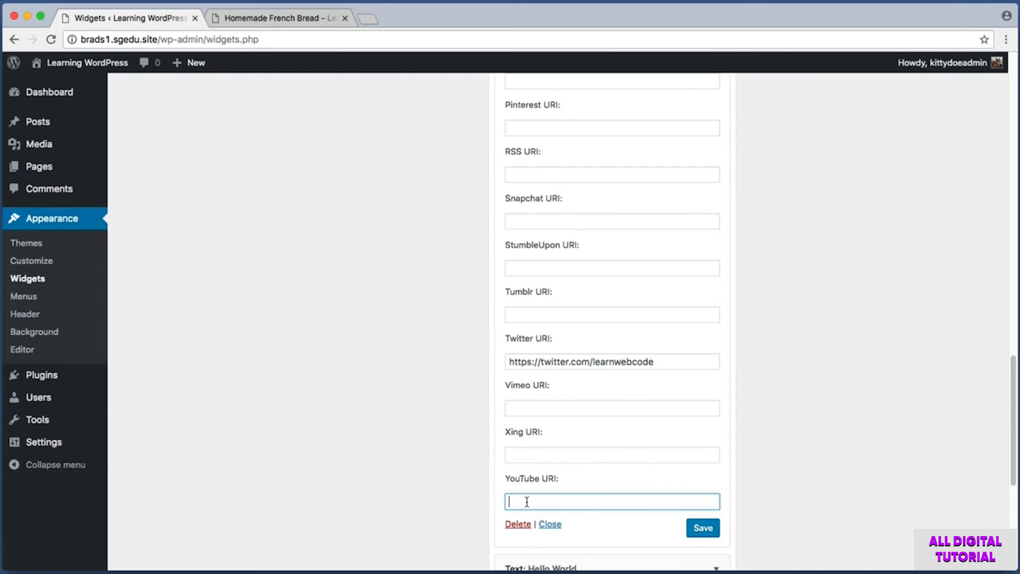
pyautogui.rightClick(528, 502)
pyautogui.click(544, 515)
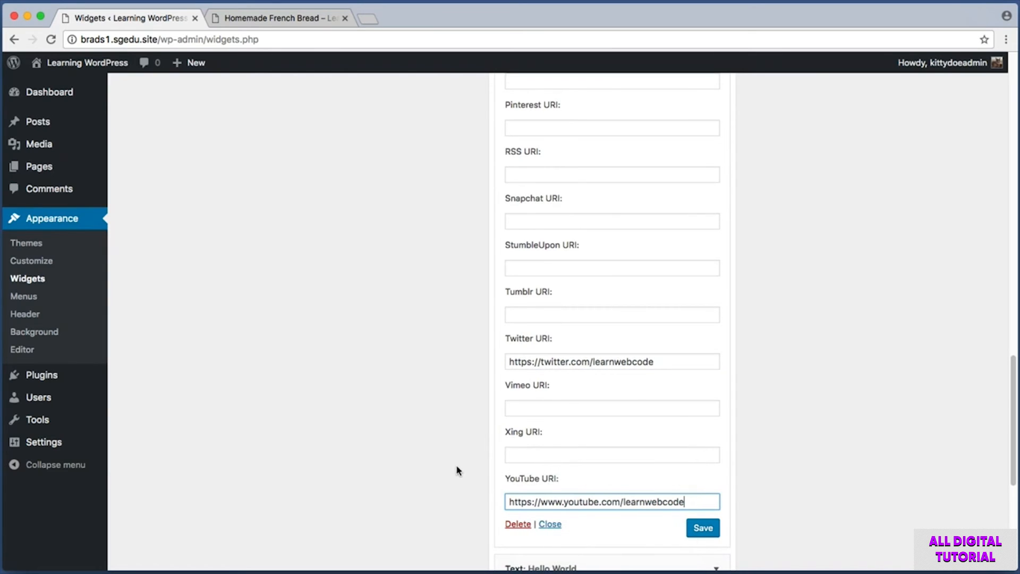
pyautogui.press('super+shift+4')
pyautogui.moveTo(674, 510); pyautogui.dragTo(752, 551)
pyautogui.click(709, 532)
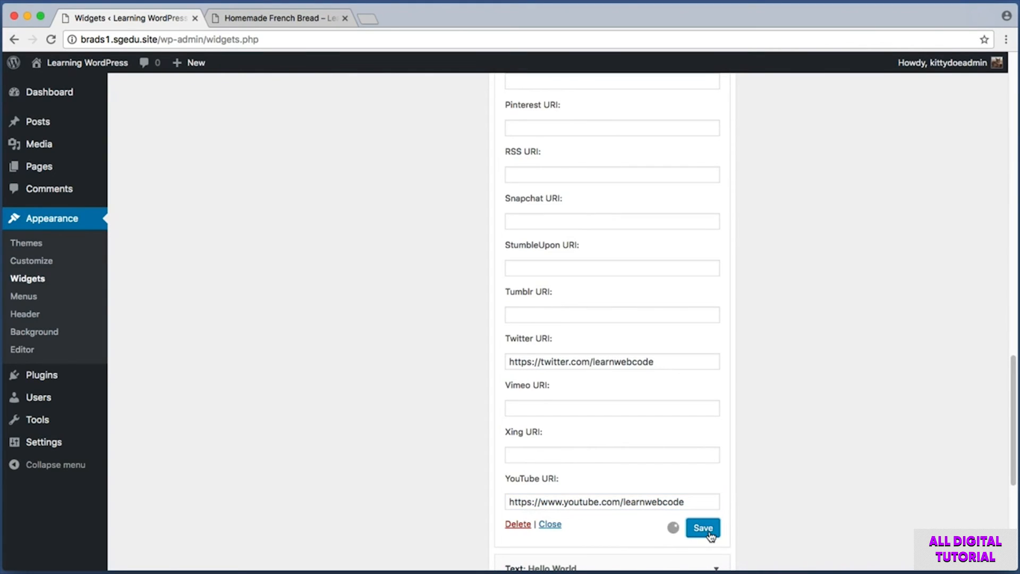
# Reload the Homemade French Bread post and examine the social icons at the top of its sidebar.
pyautogui.click(306, 21)
pyautogui.press('super+r')
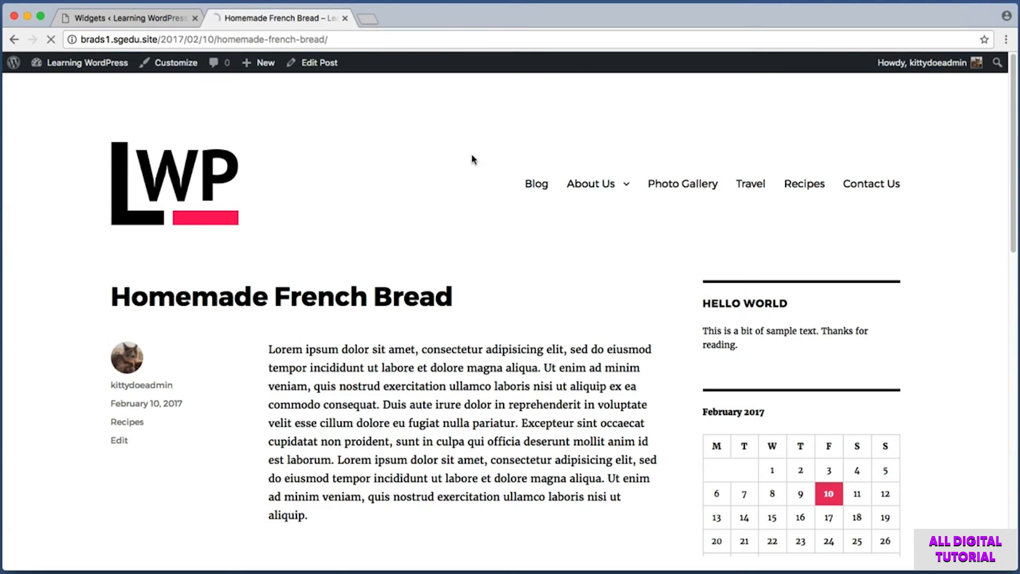
pyautogui.press('super+shift+4')
pyautogui.moveTo(687, 282); pyautogui.dragTo(834, 335)
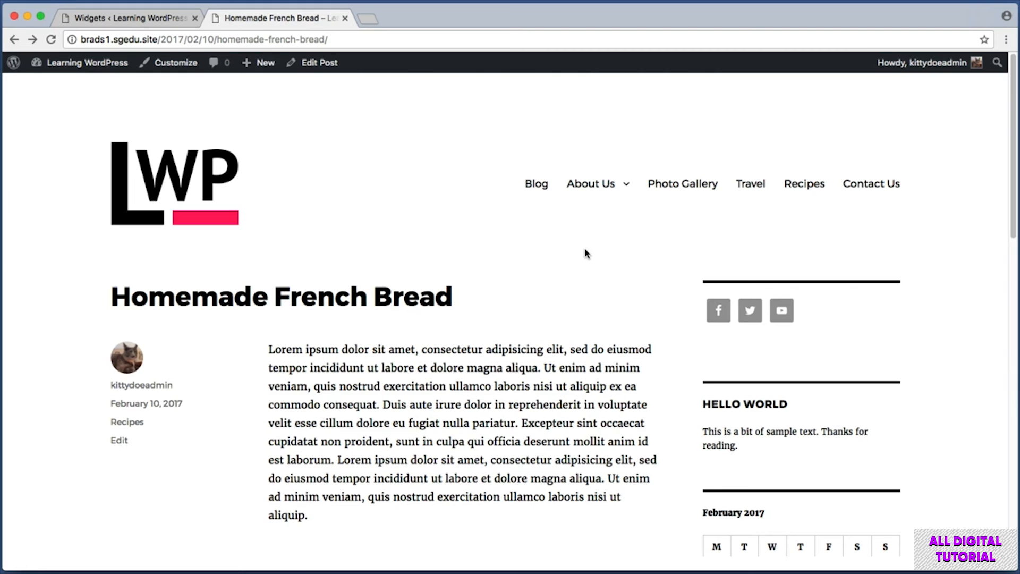
# Return to the Widgets screen and collapse the Sidebar widget area.
pyautogui.click(141, 18)
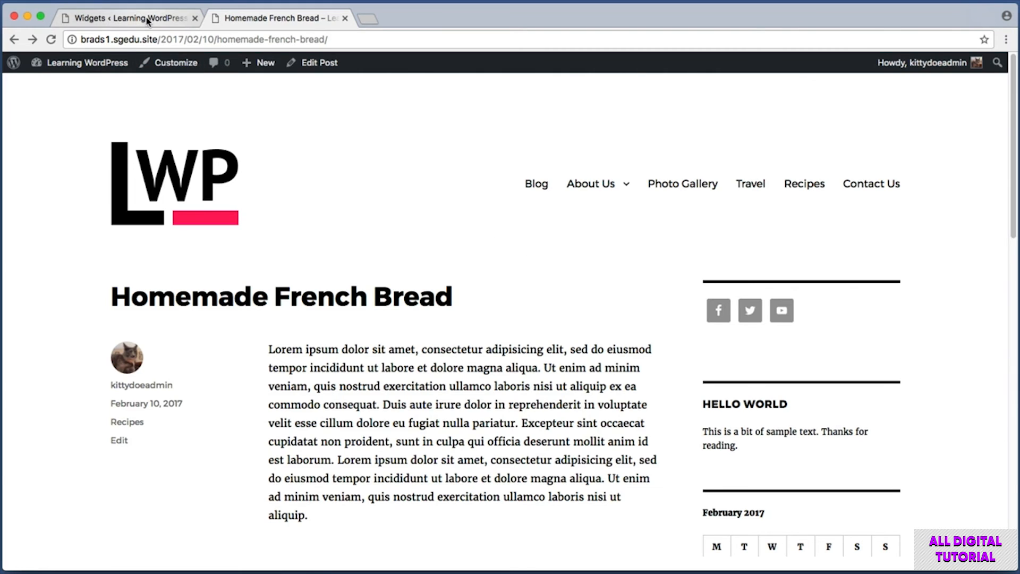
pyautogui.scroll(10, 360, 209)
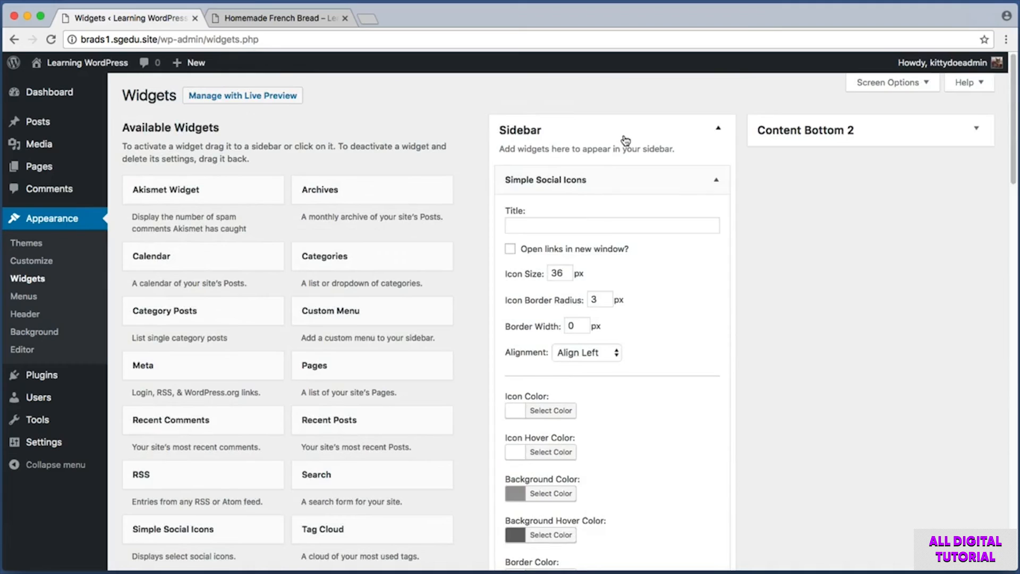
pyautogui.click(631, 131)
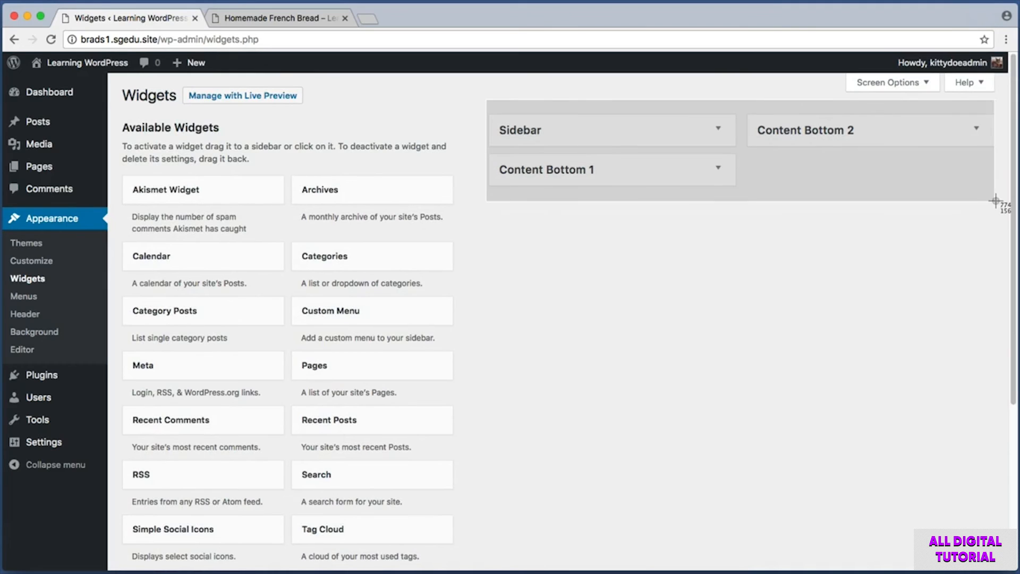
# Review the Sidebar, Content Bottom 1 and Content Bottom 2 widget areas and the list of available widgets.
pyautogui.press('super+shift+4')
pyautogui.moveTo(479, 108); pyautogui.dragTo(664, 147)
pyautogui.press('Escape')
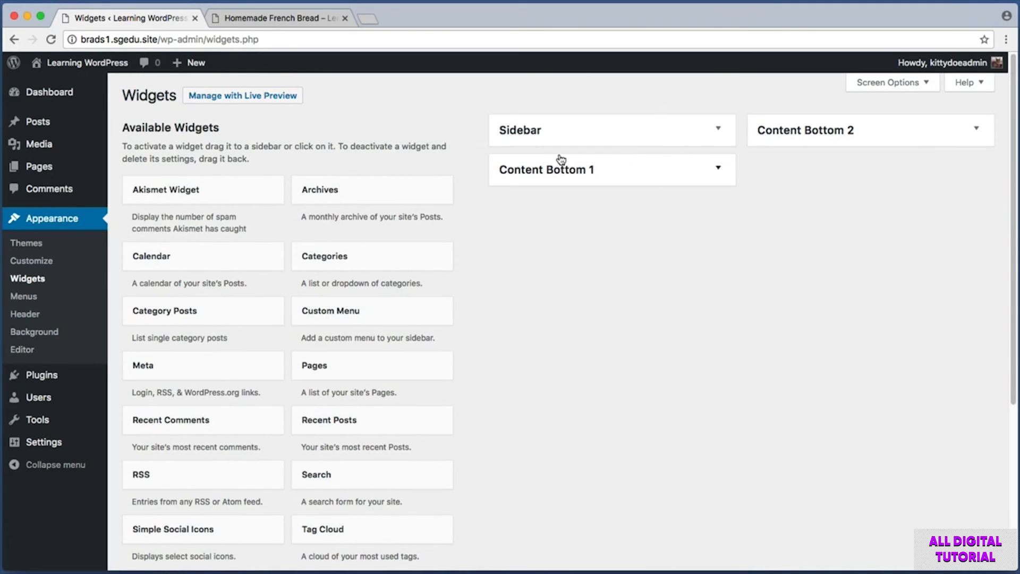
pyautogui.press('super+shift+4')
pyautogui.moveTo(499, 151); pyautogui.dragTo(639, 185)
pyautogui.press('Escape')
pyautogui.press('super+shift+4')
pyautogui.moveTo(747, 115); pyautogui.dragTo(921, 168)
pyautogui.press('Escape')
pyautogui.press('super+shift+4')
pyautogui.moveTo(489, 195); pyautogui.dragTo(734, 243)
pyautogui.press('super+shift+4')
pyautogui.moveTo(118, 116); pyautogui.dragTo(469, 493)
pyautogui.moveTo(365, 199)
pyautogui.mouseDown()
pyautogui.moveTo(399, 183)
pyautogui.moveTo(367, 199)
pyautogui.mouseUp()
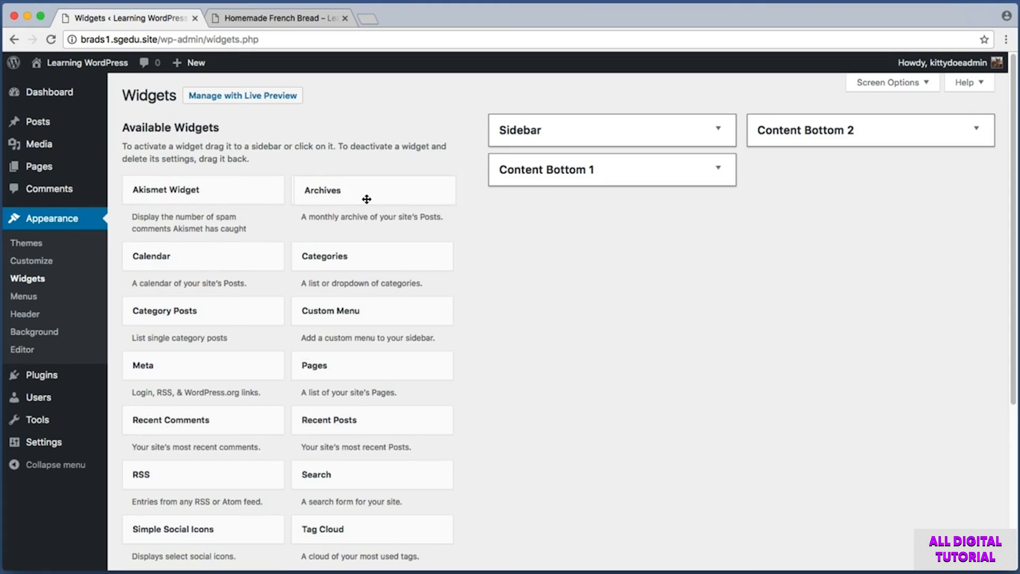
# Examine the available widgets from Akismet Widget down to Simple Social Icons.
pyautogui.press('super+shift+4')
pyautogui.moveTo(120, 113); pyautogui.dragTo(466, 506)
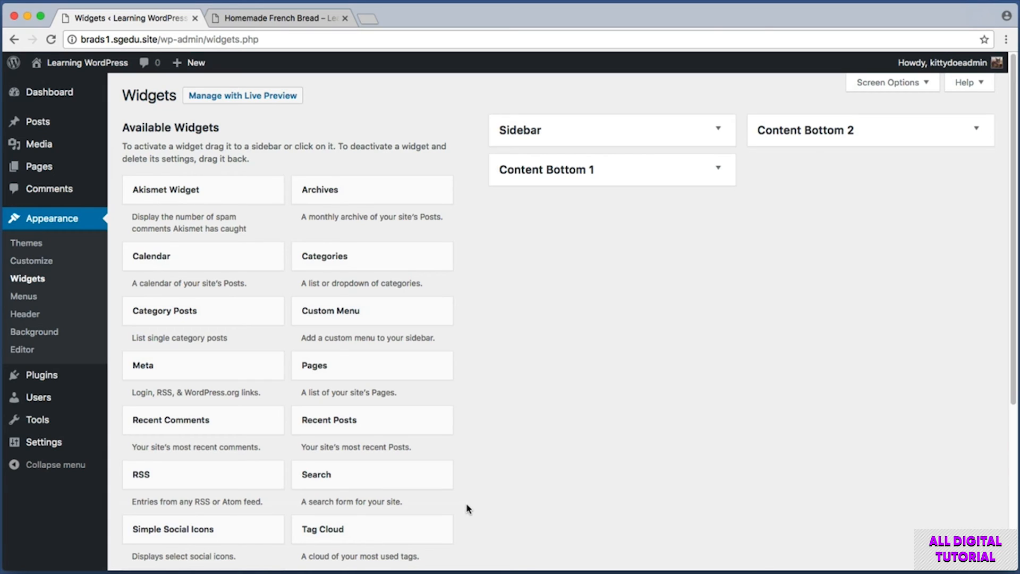
pyautogui.press('super+shift+4')
pyautogui.moveTo(120, 505); pyautogui.dragTo(287, 555)
# Switch to the Homemade French Bread post and compare its main content area with the sidebar beside it.
pyautogui.click(287, 20)
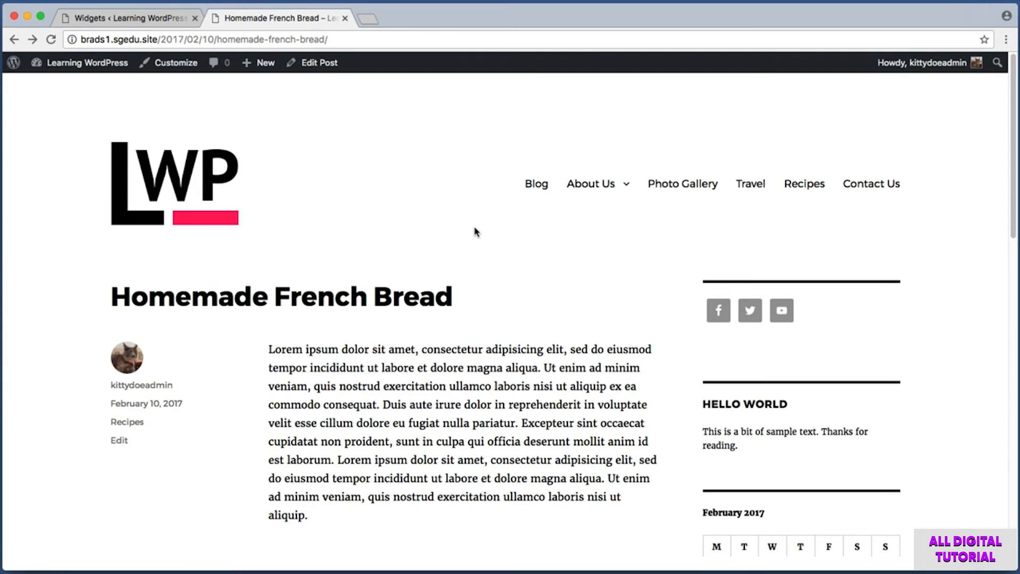
pyautogui.press('super+shift+4')
pyautogui.moveTo(686, 242); pyautogui.dragTo(932, 537)
pyautogui.press('super+shift+4')
pyautogui.moveTo(88, 255); pyautogui.dragTo(673, 533)
pyautogui.press('super+shift+4')
pyautogui.moveTo(682, 256); pyautogui.dragTo(934, 553)
pyautogui.press('super+shift+4')
pyautogui.moveTo(76, 253); pyautogui.dragTo(661, 539)
pyautogui.press('super+shift+4')
pyautogui.moveTo(661, 237); pyautogui.dragTo(946, 562)
# Return to the Widgets screen, expand the Sidebar area and collapse the Simple Social Icons settings to show its widget list.
pyautogui.click(121, 19)
pyautogui.click(530, 148)
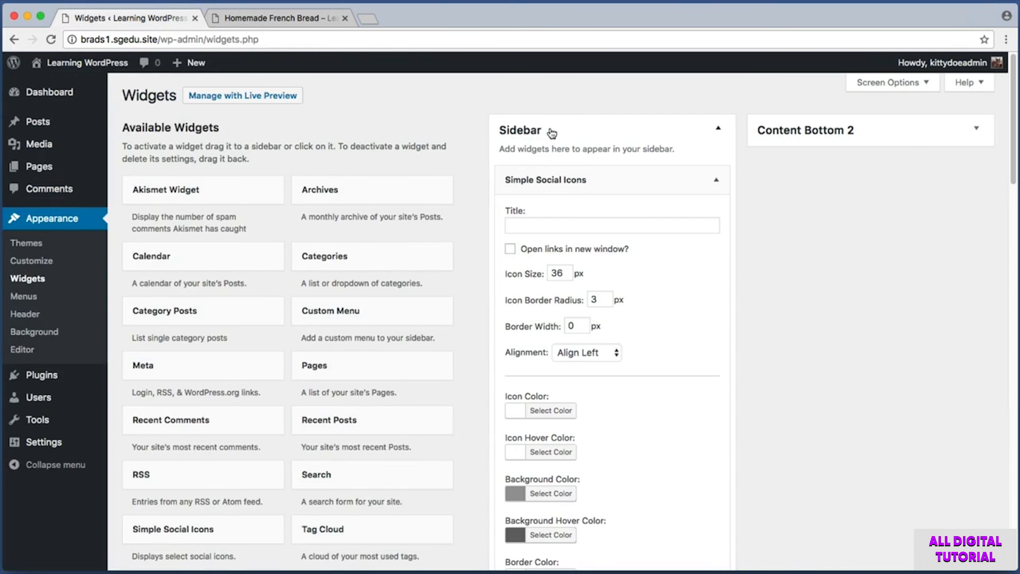
pyautogui.click(714, 180)
pyautogui.press('super+shift+4')
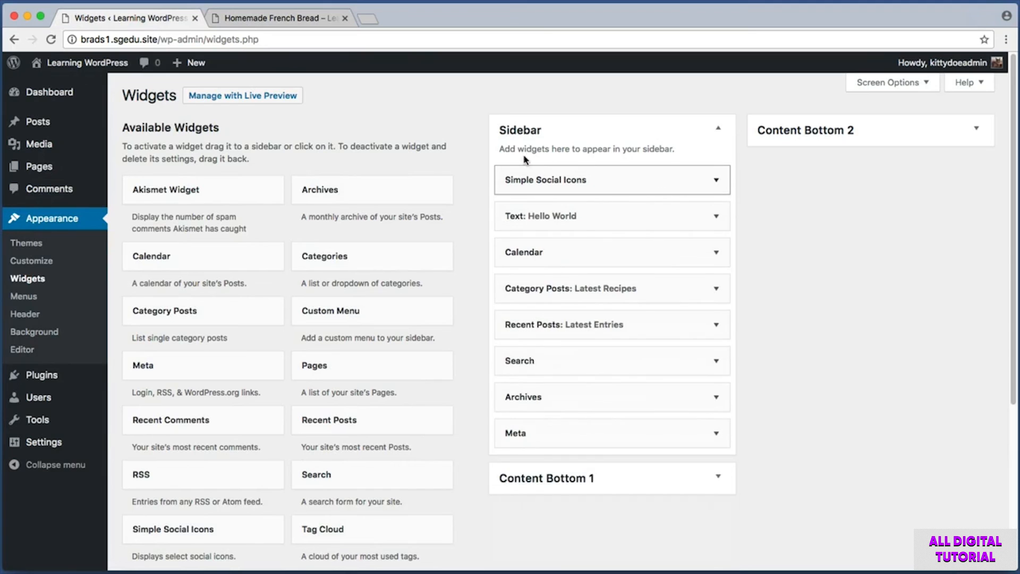
pyautogui.moveTo(475, 113); pyautogui.dragTo(751, 451)
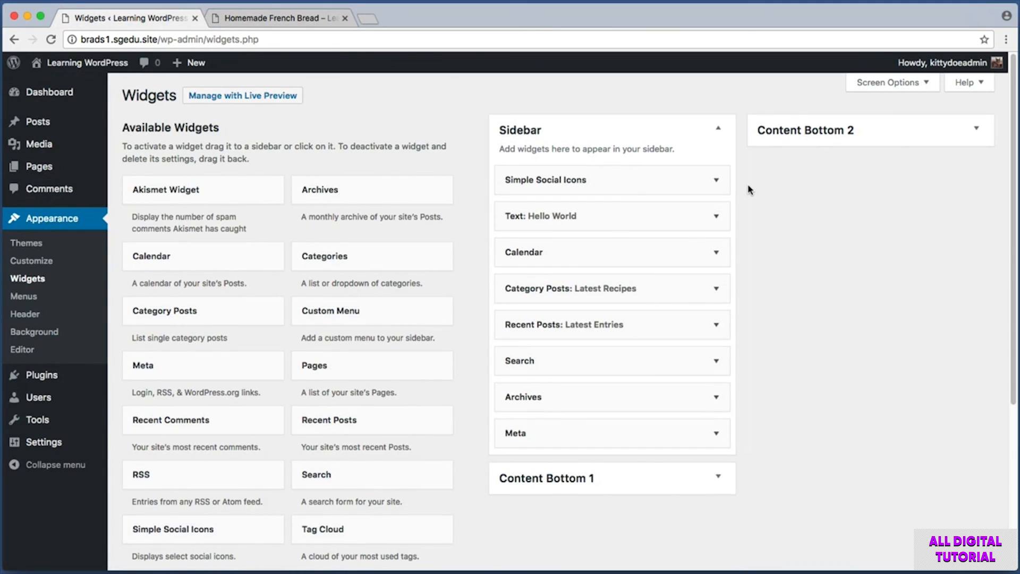
# Delete the Simple Social Icons widget from the Sidebar.
pyautogui.click(714, 182)
pyautogui.scroll(-20, 678, 235)
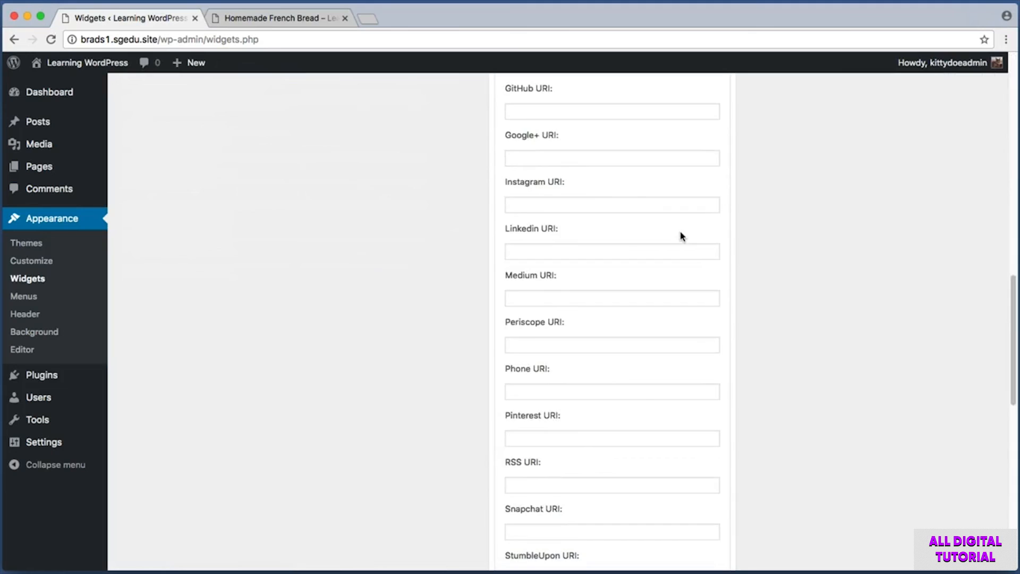
pyautogui.scroll(2, 608, 272)
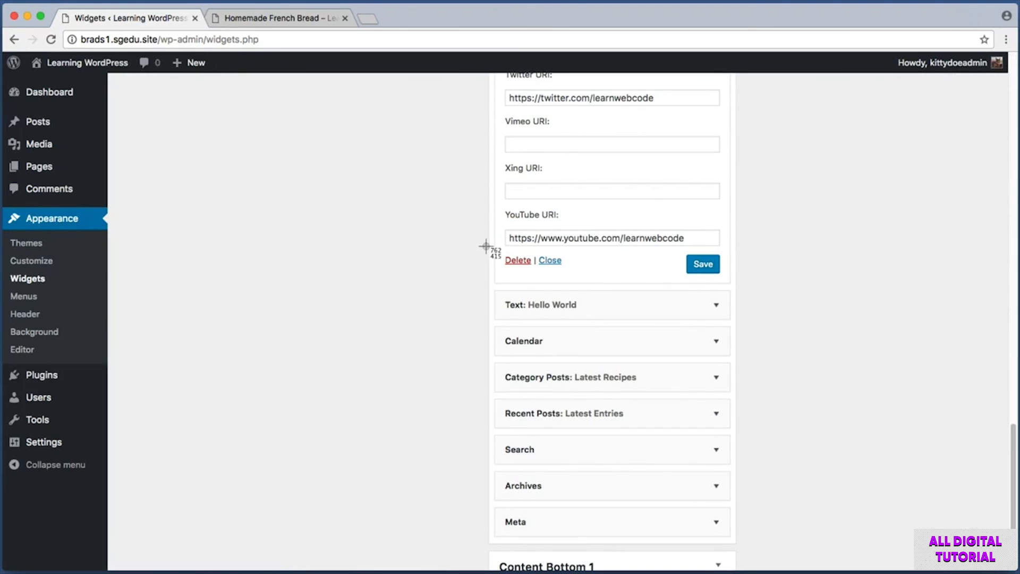
pyautogui.click(518, 260)
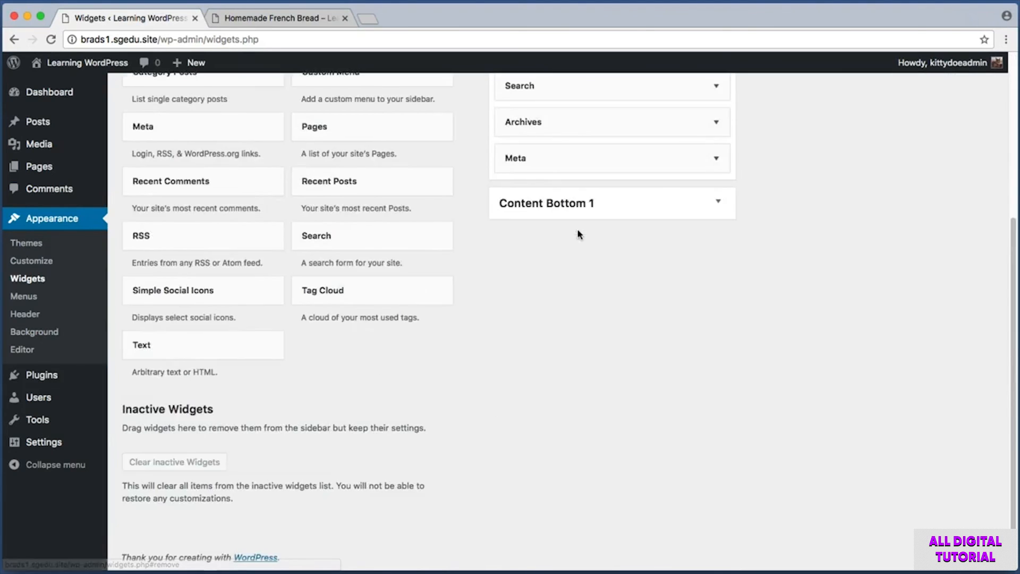
# Delete the Hello World text, Calendar and Latest Recipes widgets from the Sidebar.
pyautogui.scroll(5, 579, 229)
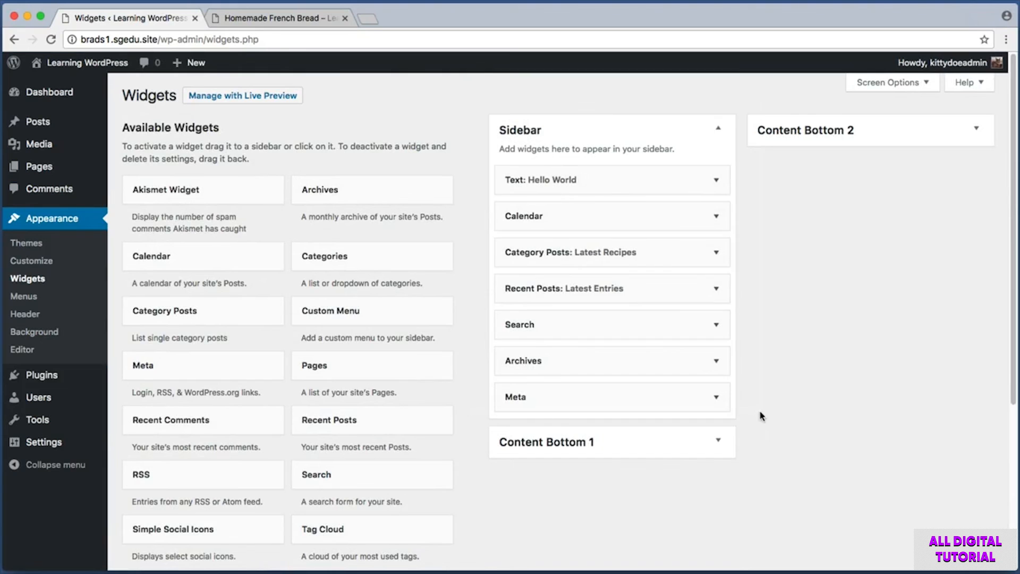
pyautogui.click(714, 181)
pyautogui.click(475, 497)
pyautogui.click(716, 180)
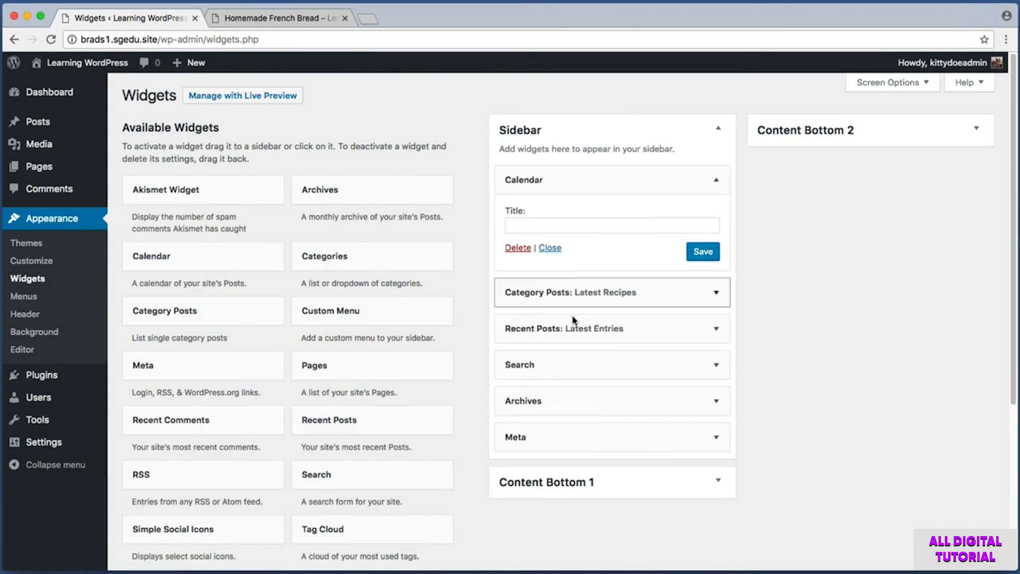
pyautogui.click(520, 249)
pyautogui.click(717, 179)
pyautogui.click(519, 447)
# Empty the Sidebar by deleting the Latest Entries, Search, Archives and Meta widgets.
pyautogui.click(717, 182)
pyautogui.click(519, 250)
pyautogui.click(716, 180)
pyautogui.click(520, 286)
pyautogui.click(717, 179)
pyautogui.click(519, 250)
pyautogui.press('super+shift+4')
pyautogui.moveTo(481, 105); pyautogui.dragTo(741, 209)
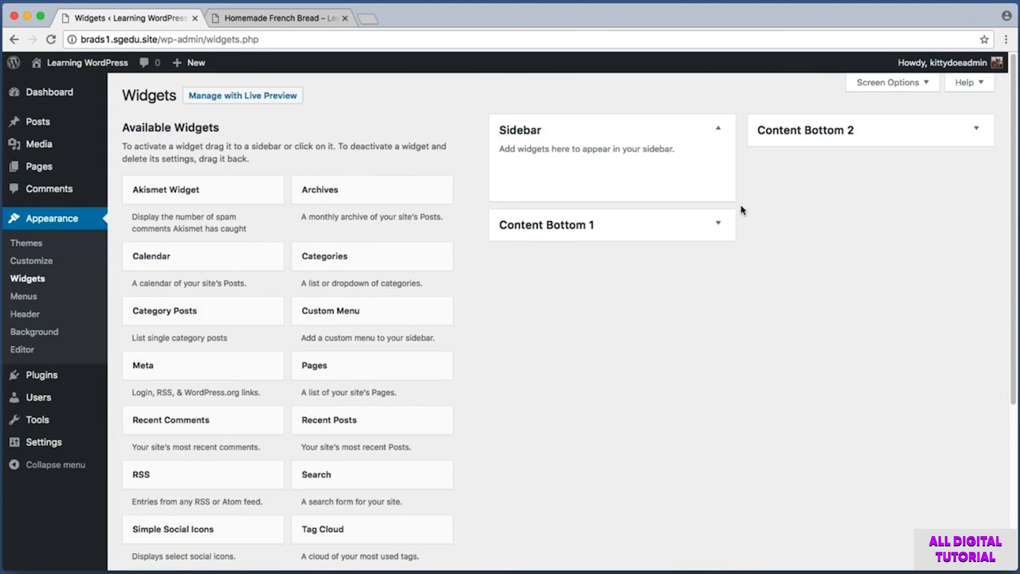
# Reload the Homemade French Bread post and examine its content layout with the Sidebar emptied.
pyautogui.click(319, 22)
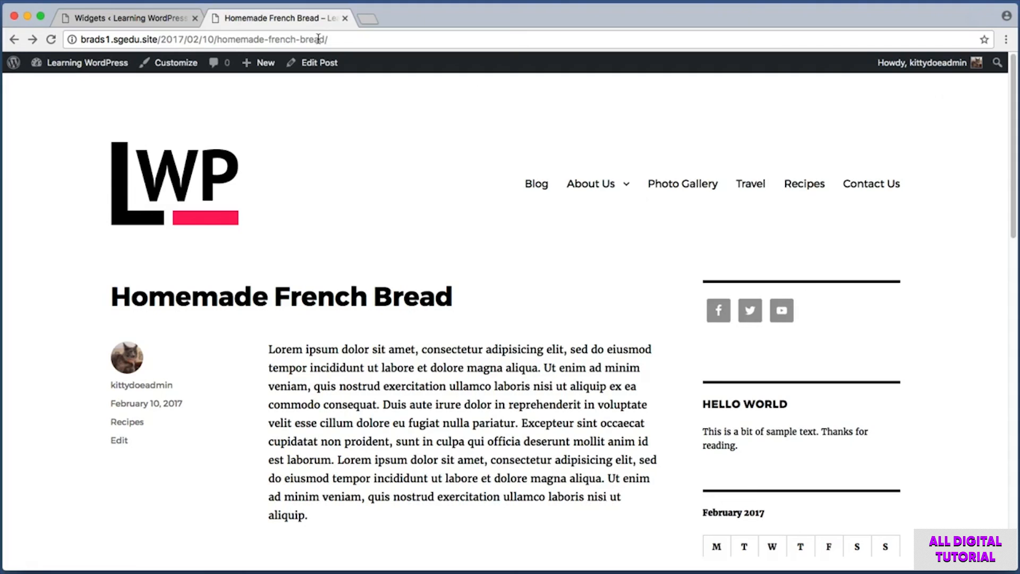
pyautogui.press('super+r')
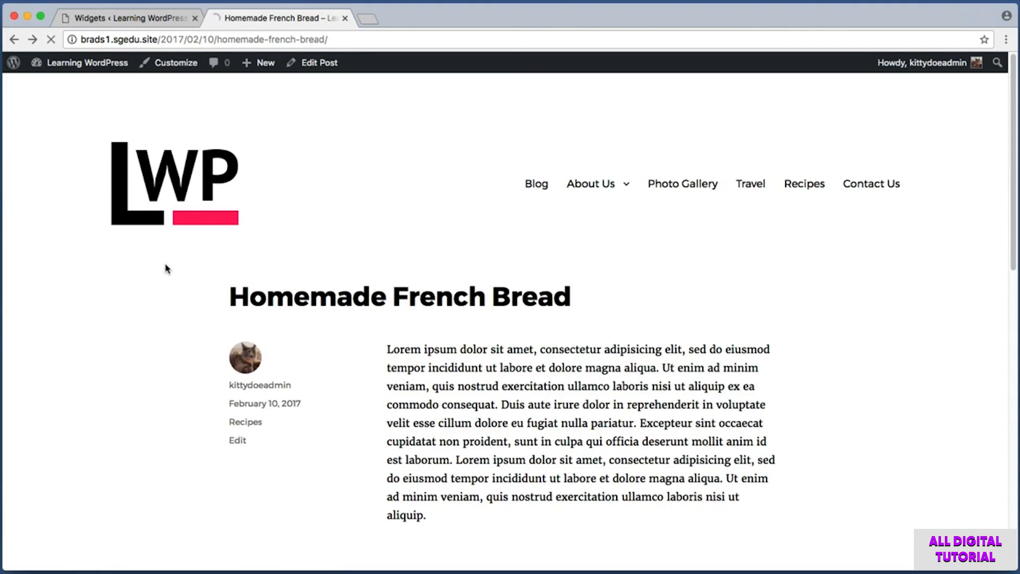
pyautogui.press('super+r')
pyautogui.scroll(-3, 164, 269)
pyautogui.press('super+shift+4')
pyautogui.moveTo(81, 181); pyautogui.dragTo(943, 456)
pyautogui.scroll(3, 948, 453)
# Check the emptied Sidebar area on the Widgets screen, and inspect the Contact Us end of the post's header navigation.
pyautogui.click(126, 18)
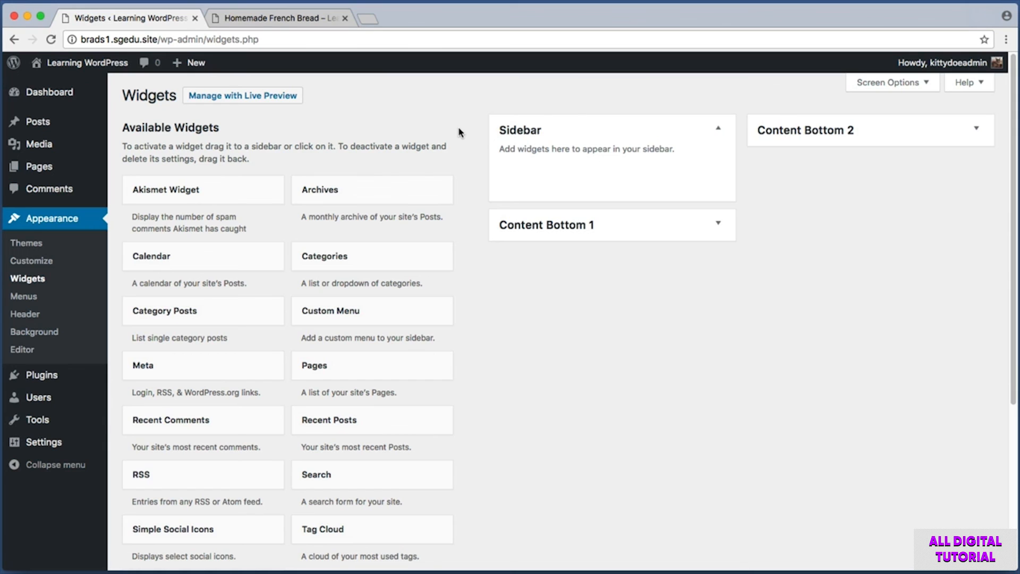
pyautogui.hotkey('ctrl', 'Tab')
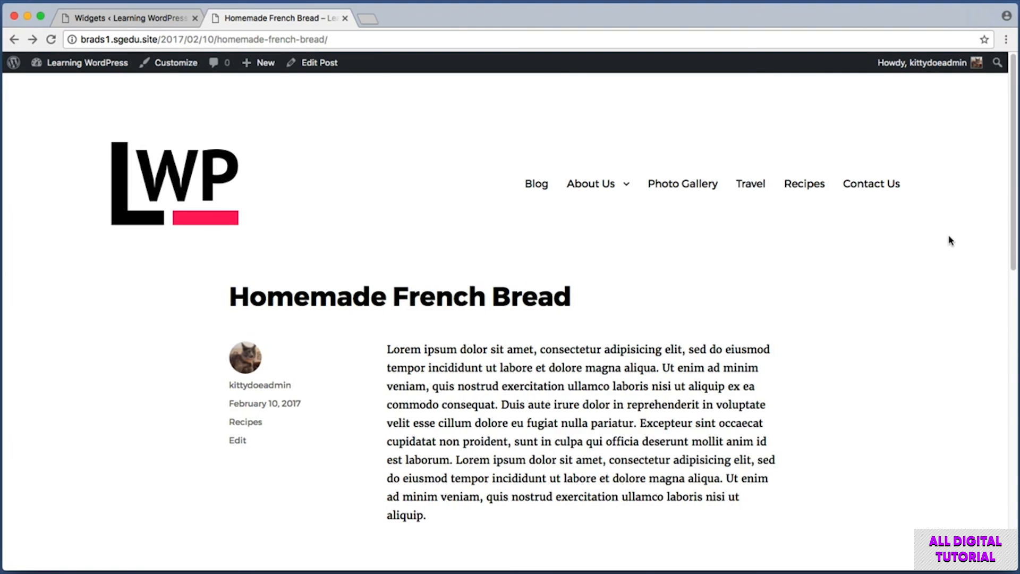
pyautogui.press('super+shift+4')
pyautogui.moveTo(833, 158); pyautogui.dragTo(944, 231)
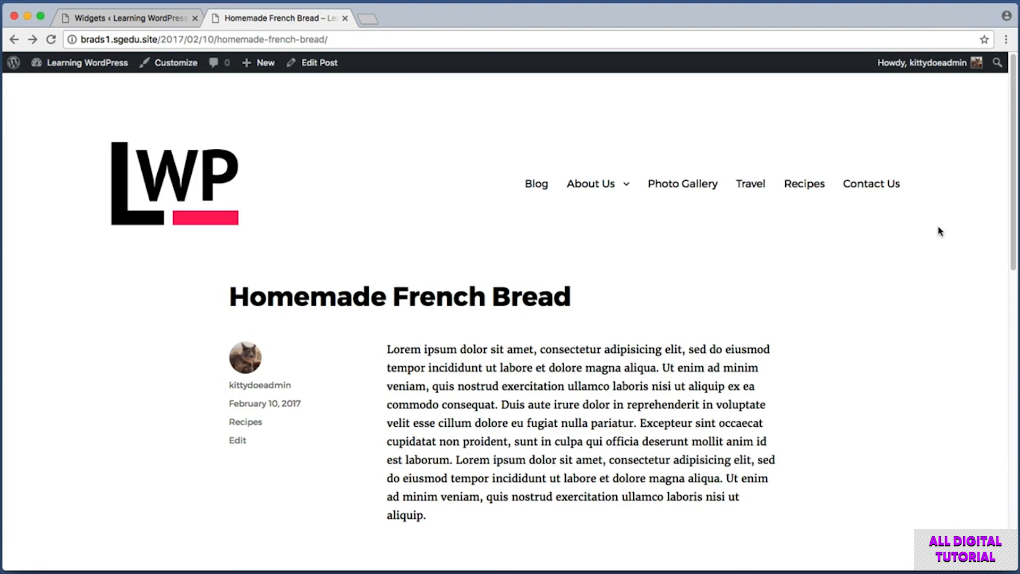